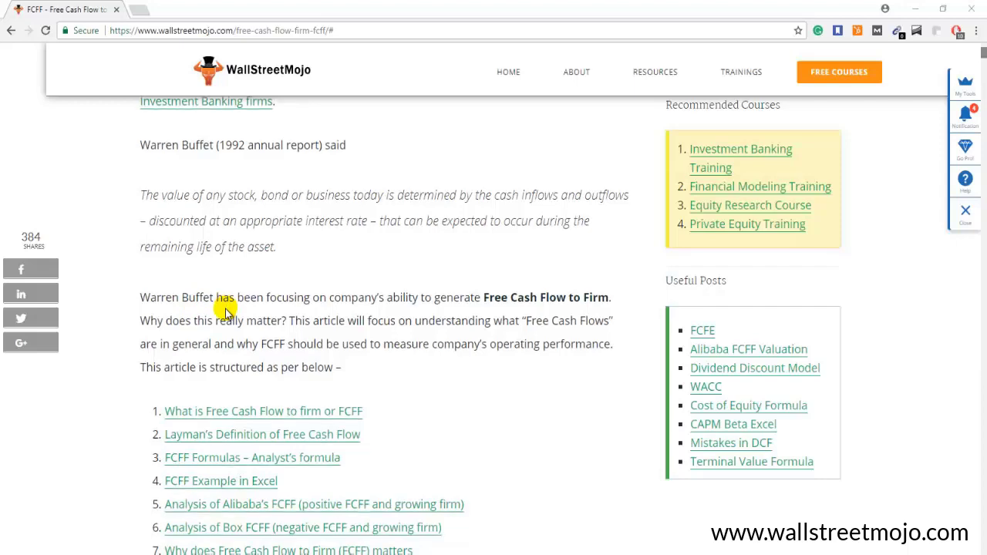
- Read the article's section on what Free Cash Flow to Firm is, including the starting debt and equity assumptions
scroll(226, 310, "down", 3)
scroll(226, 311, "down", 3)
scroll(226, 311, "down", 5)
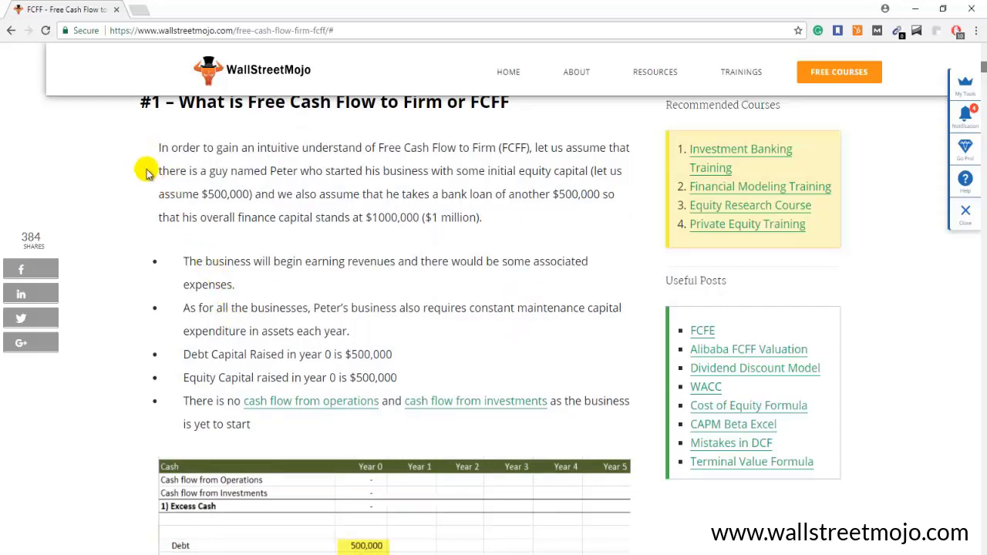
scroll(149, 177, "up", 1)
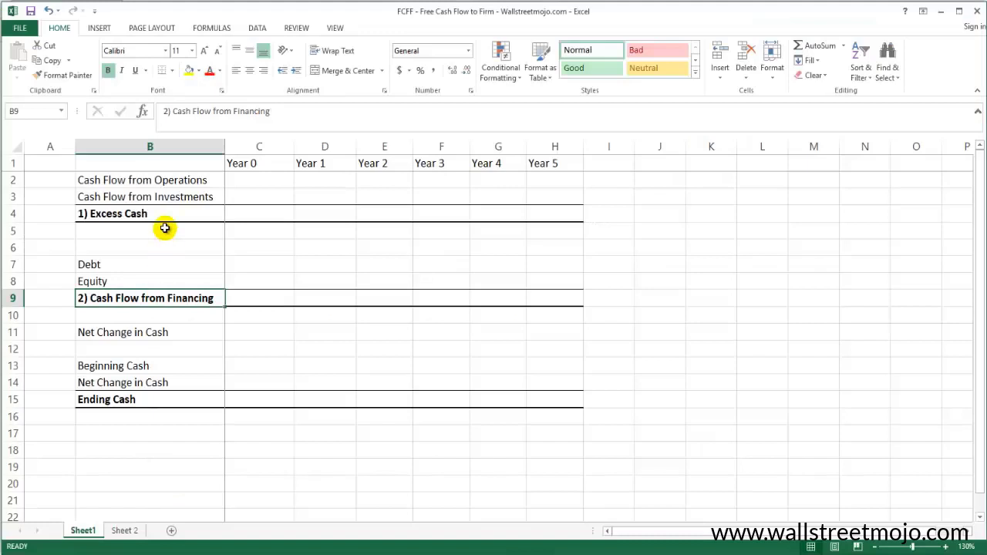
- In the Excel workbook, review the Cash Flow from Operations, Cash Flow from Investments and Excess Cash rows on Sheet1
left_click(161, 230)
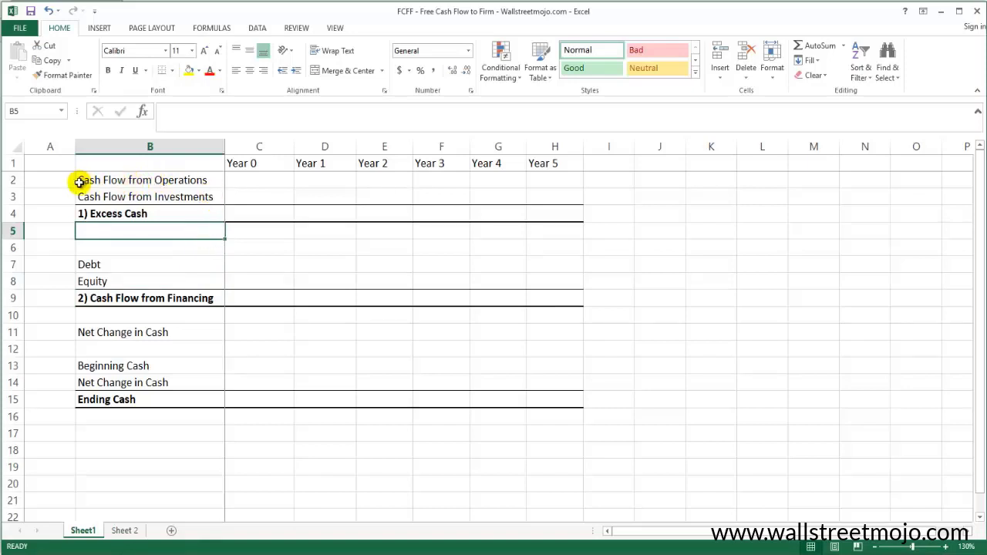
left_click(105, 180)
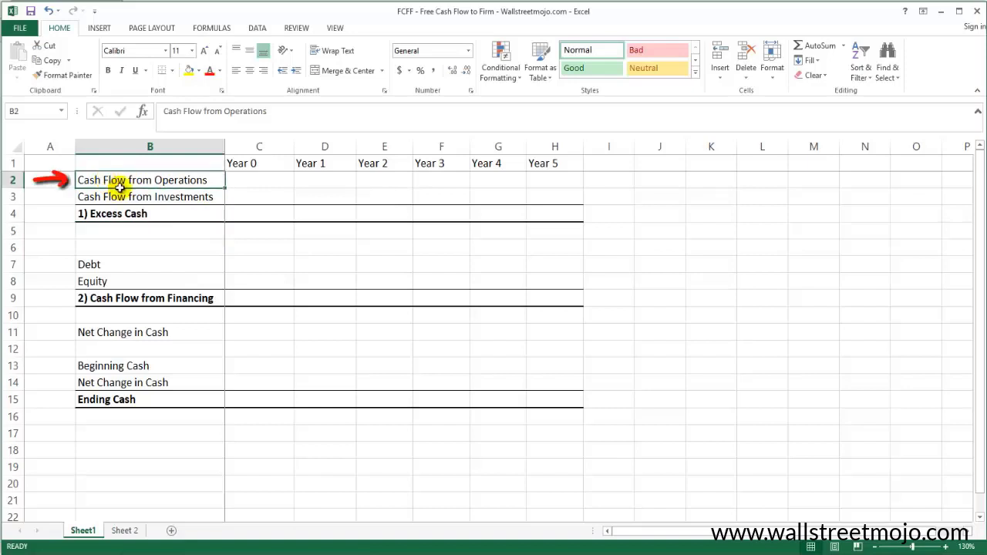
left_click(180, 199)
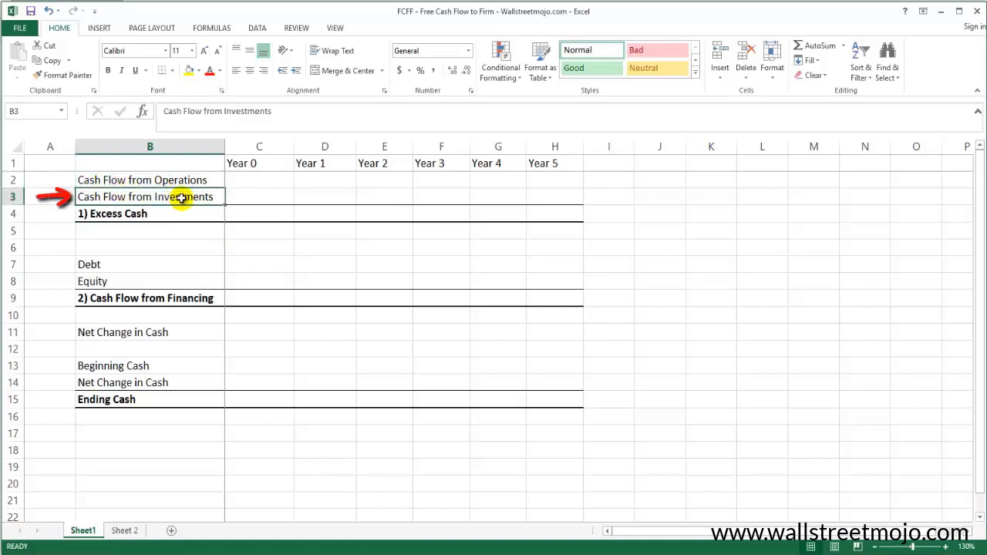
left_click(171, 297)
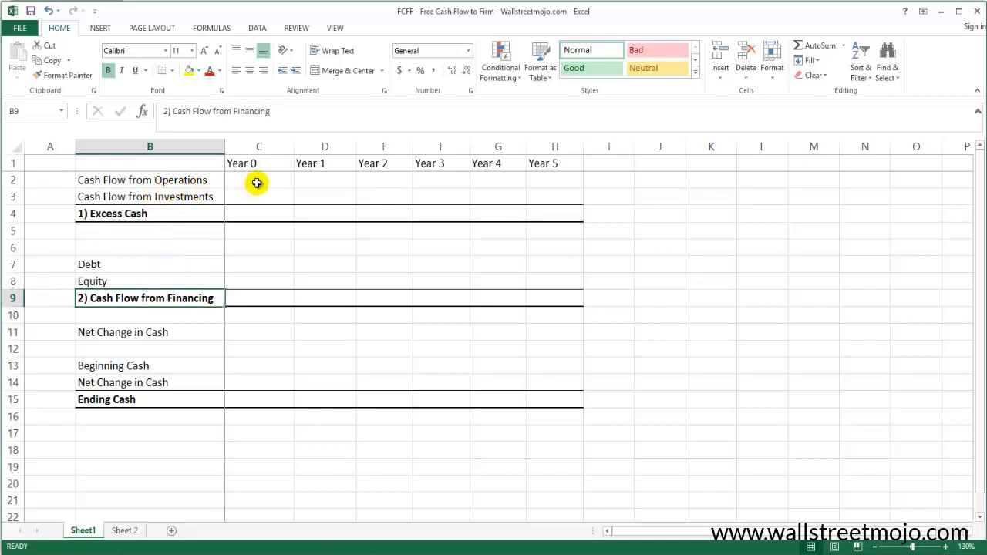
left_click(106, 185)
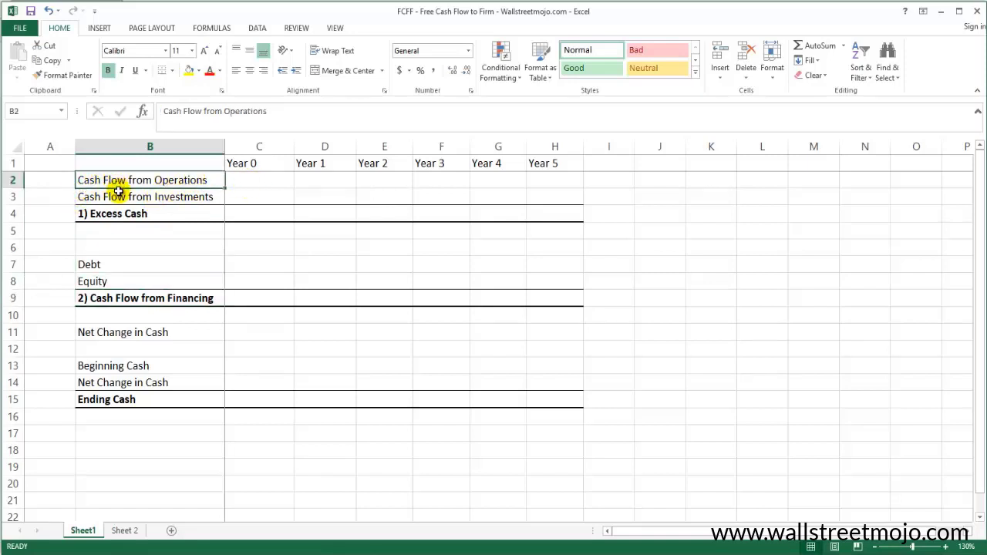
left_click_drag(117, 192, 92, 194)
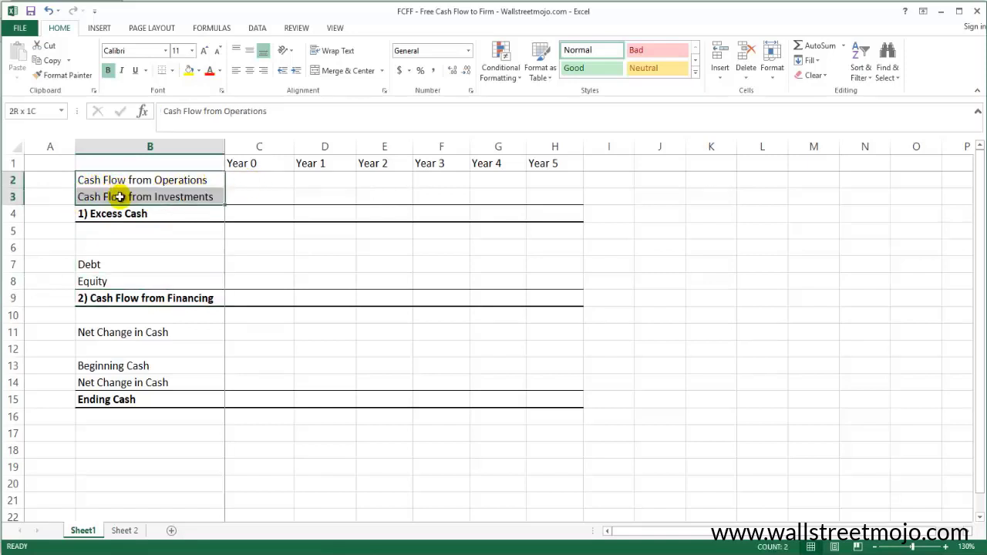
left_click(13, 212)
left_click(125, 214)
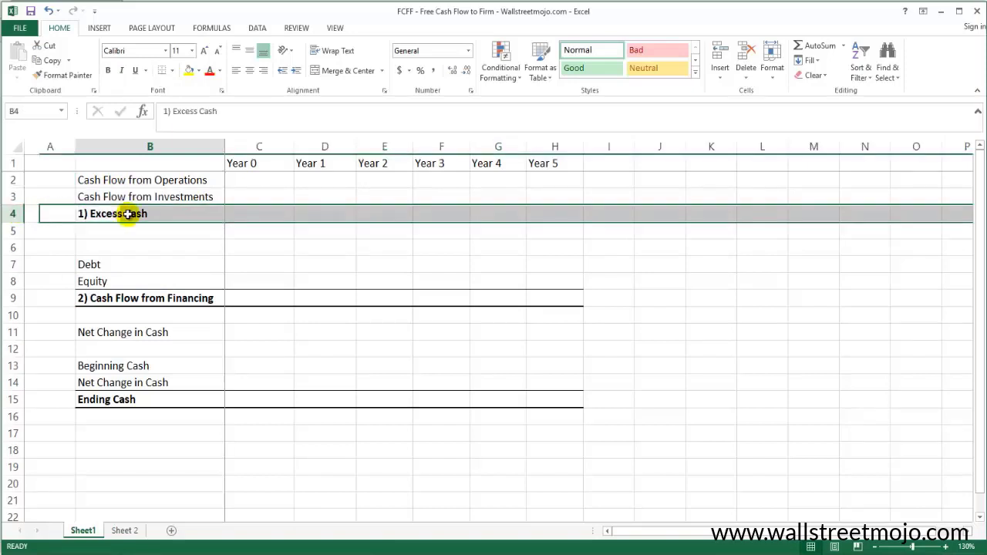
left_click(199, 182)
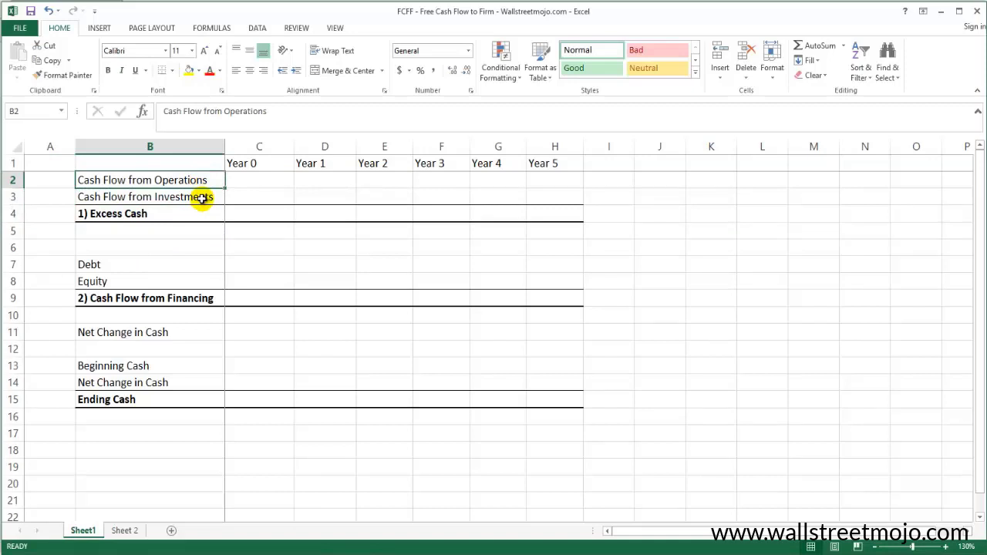
left_click(200, 199)
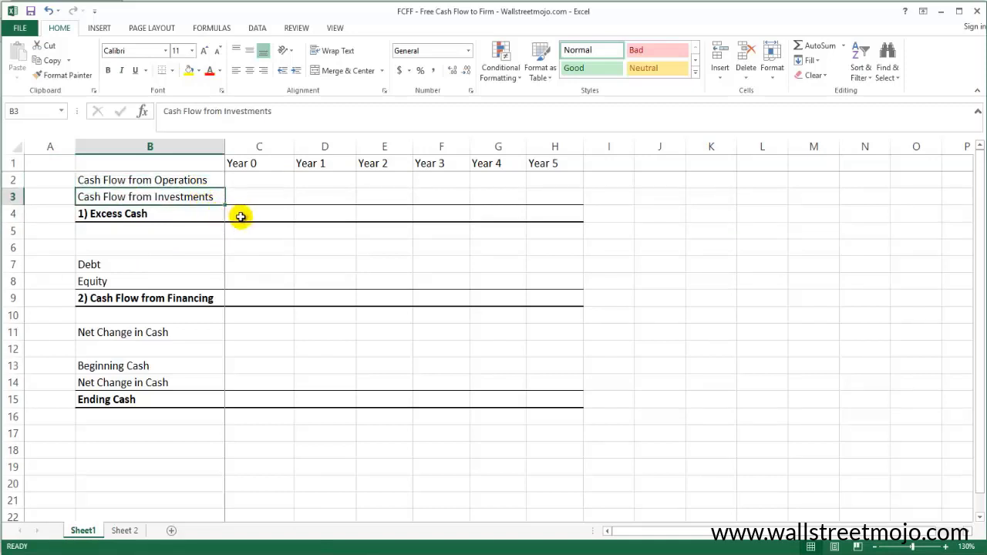
- Review the Debt, Equity and Cash Flow from Financing rows together with the cash flow rows above them
left_click(176, 298)
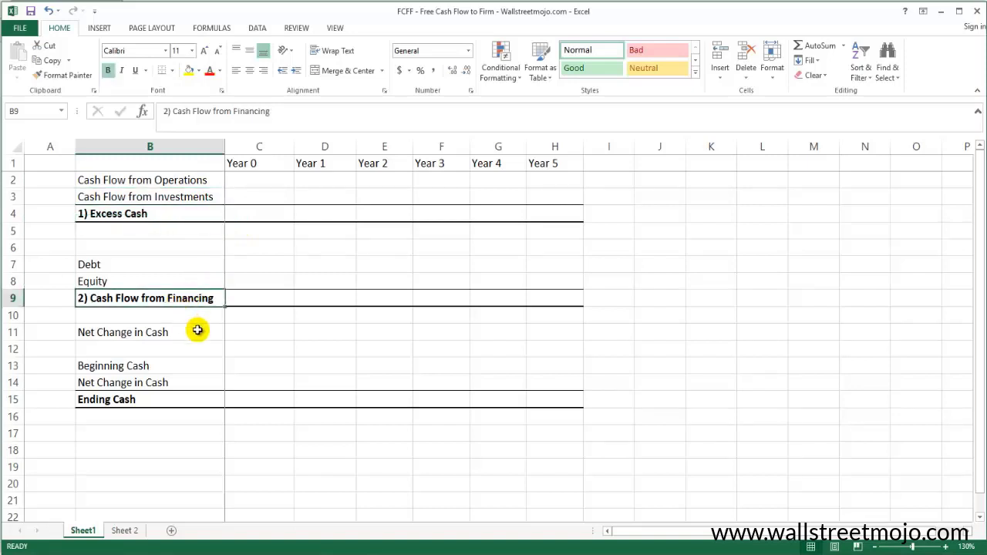
left_click(192, 264)
left_click(196, 282)
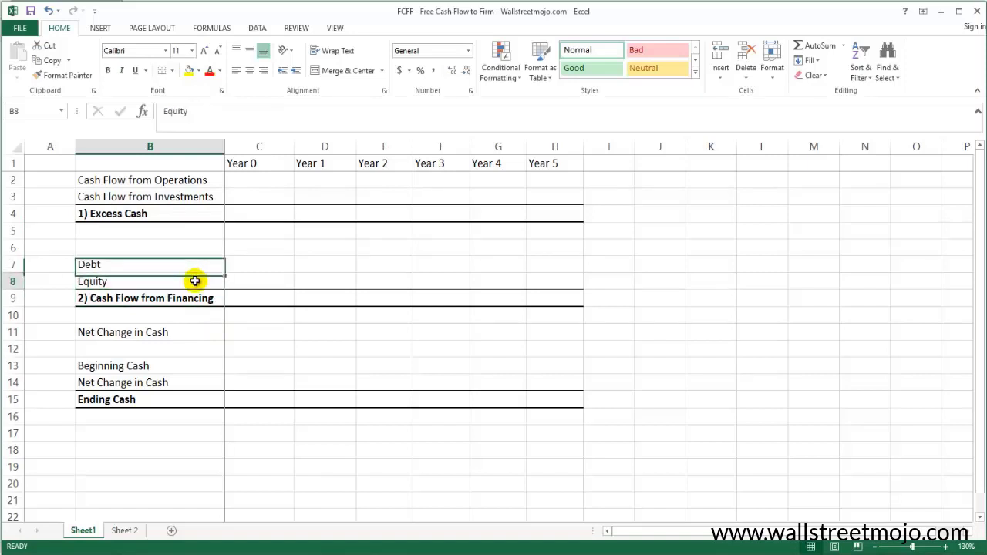
left_click(198, 297)
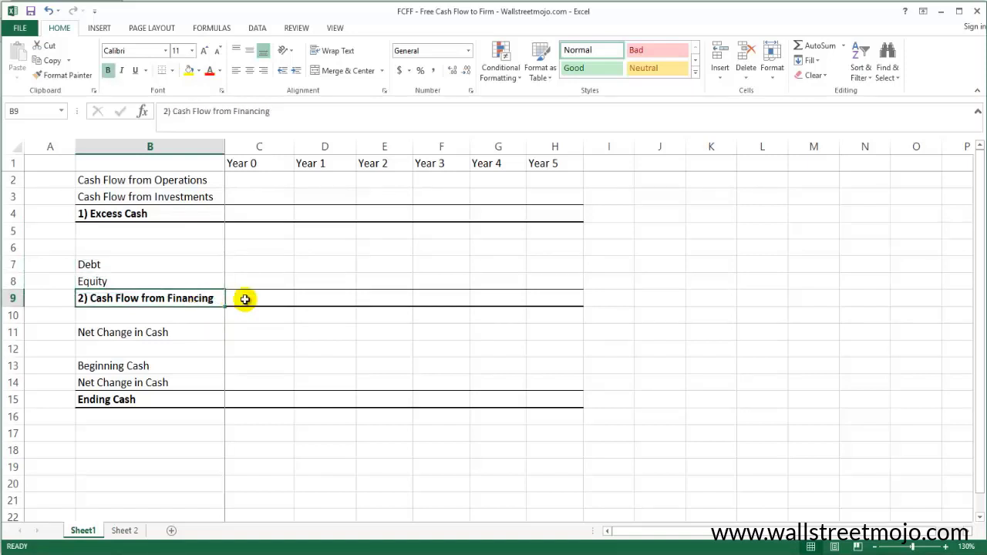
left_click_drag(172, 186, 179, 299)
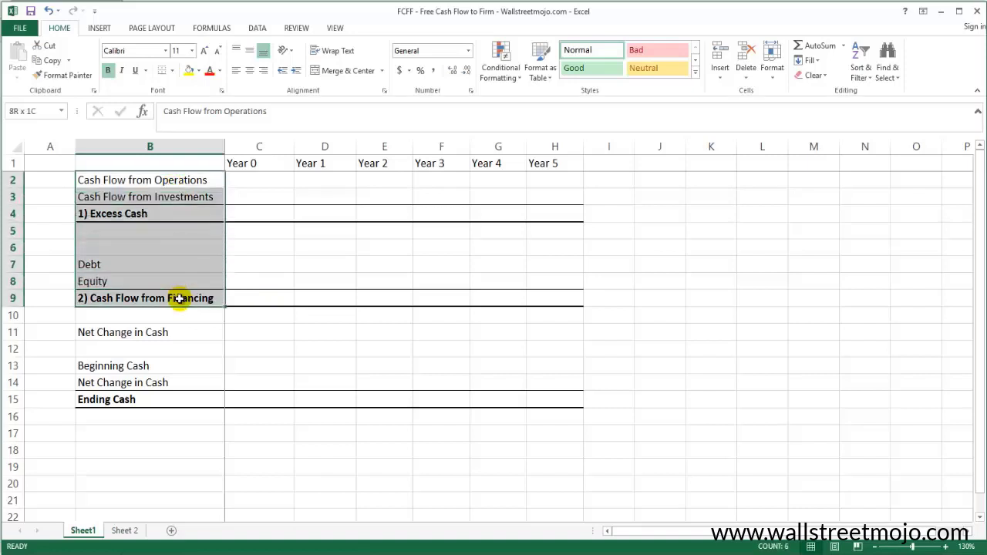
left_click(193, 183)
- Enter 500000 as the Year 0 Debt in C7 and copy it to the Year 0 Equity in C8
left_click(261, 180)
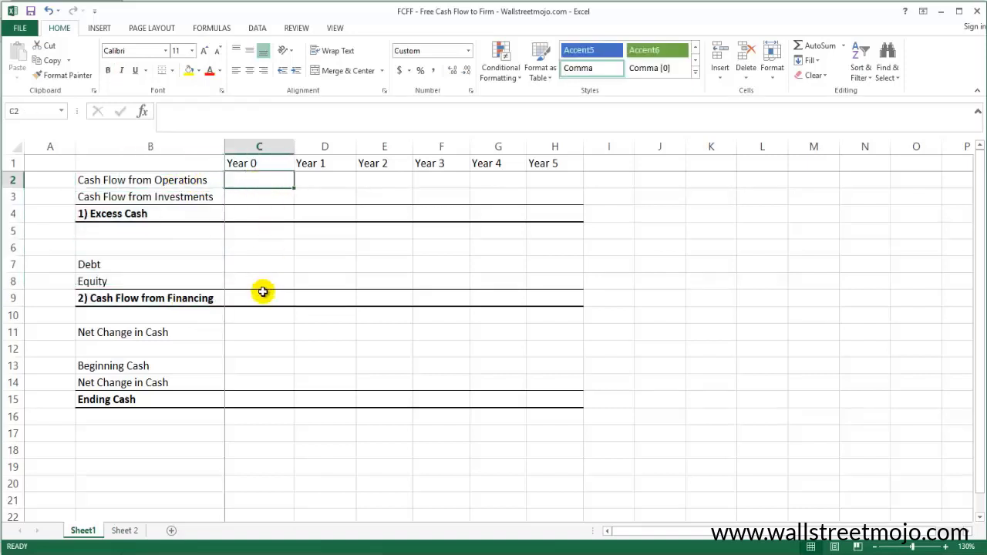
left_click(262, 265)
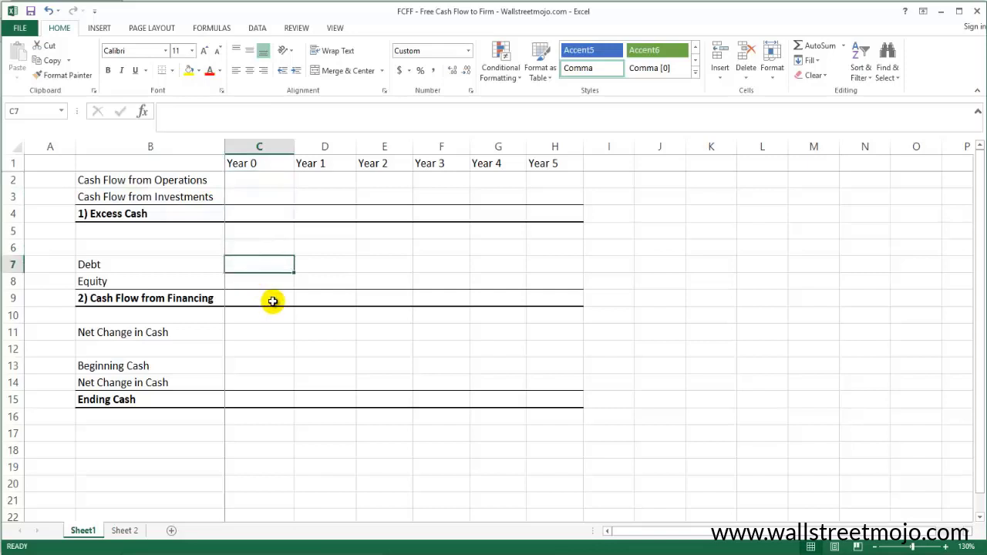
type("500000")
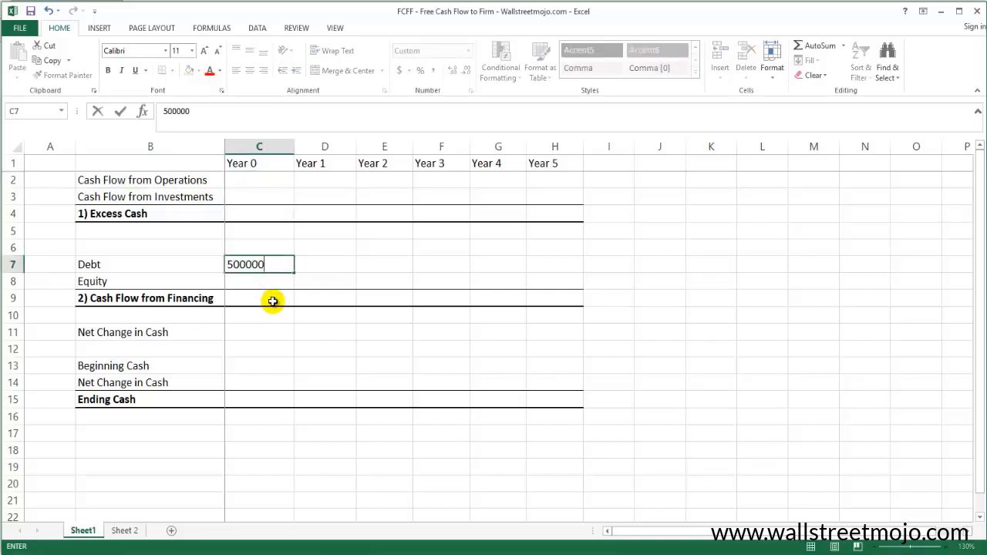
key("Return")
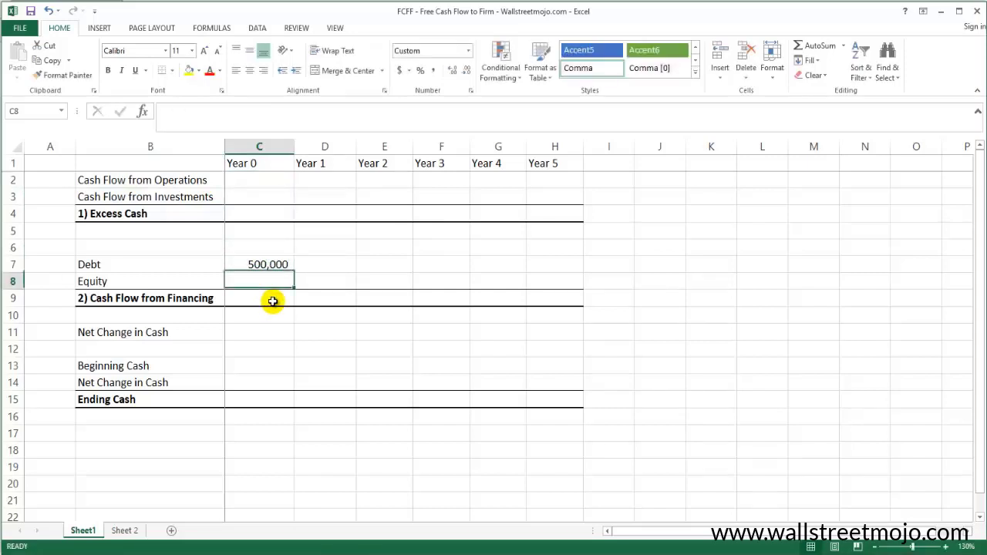
key("Up")
key("ctrl+c")
key("Down")
key("ctrl+v")
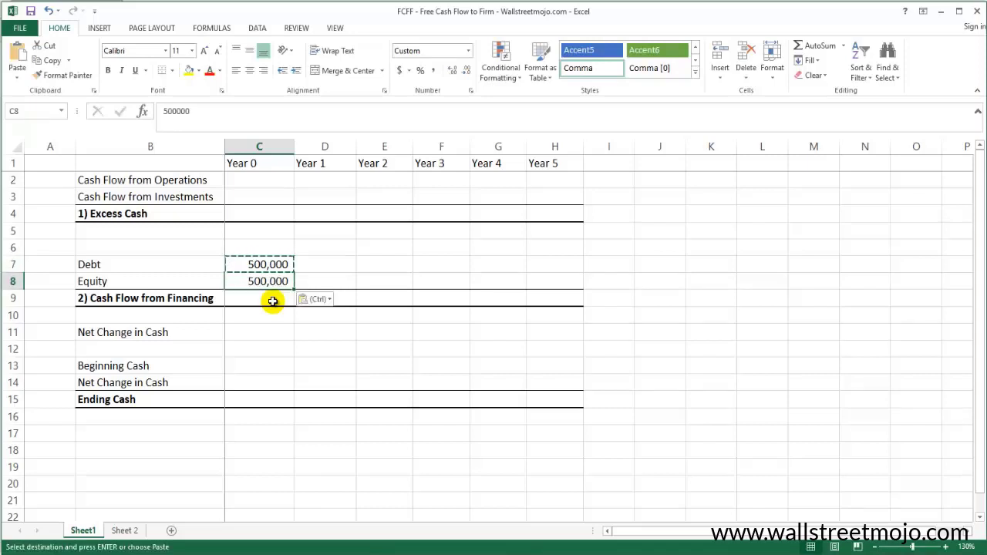
- Total the Year 0 Cash Flow from Financing in C9 with =SUM(C7:C8)
left_click(272, 301)
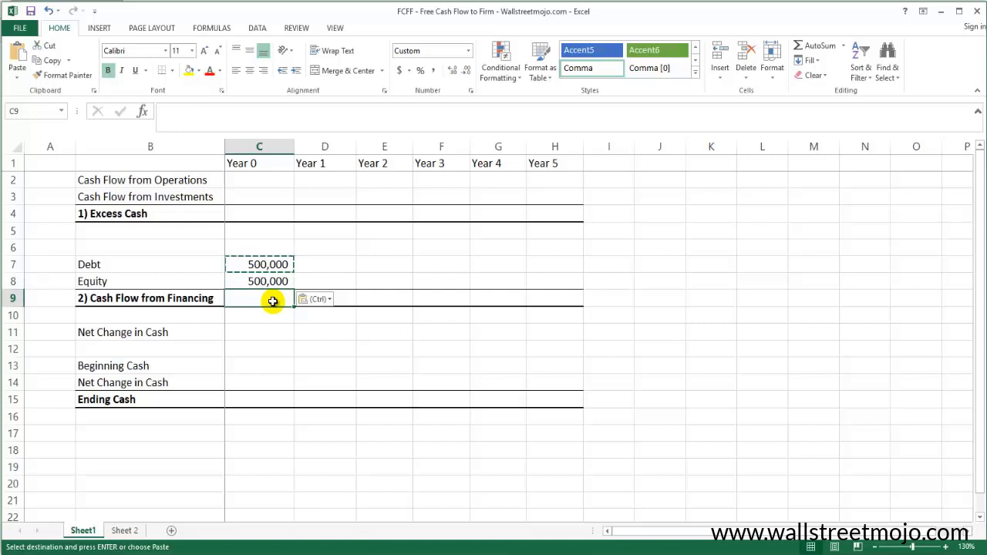
key("alt+equal")
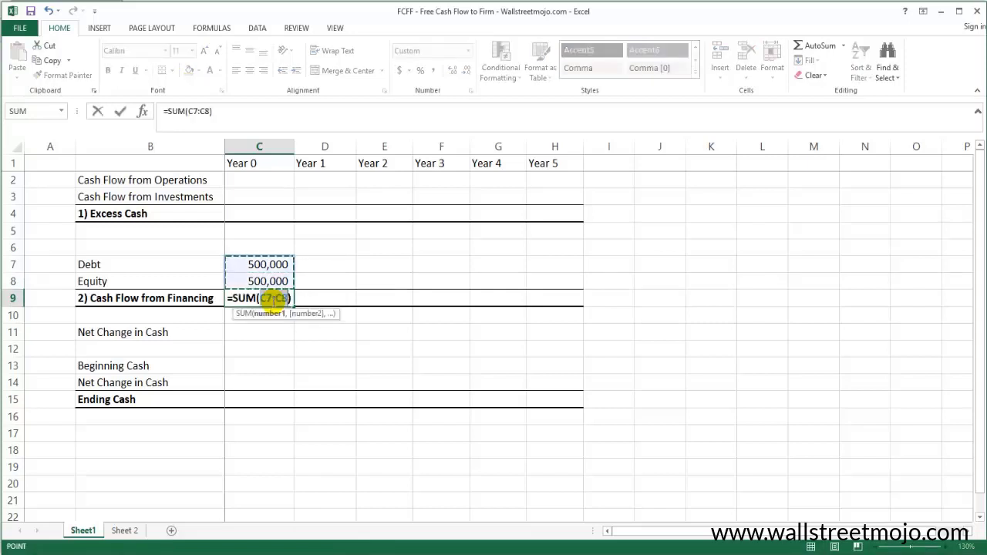
key("Return")
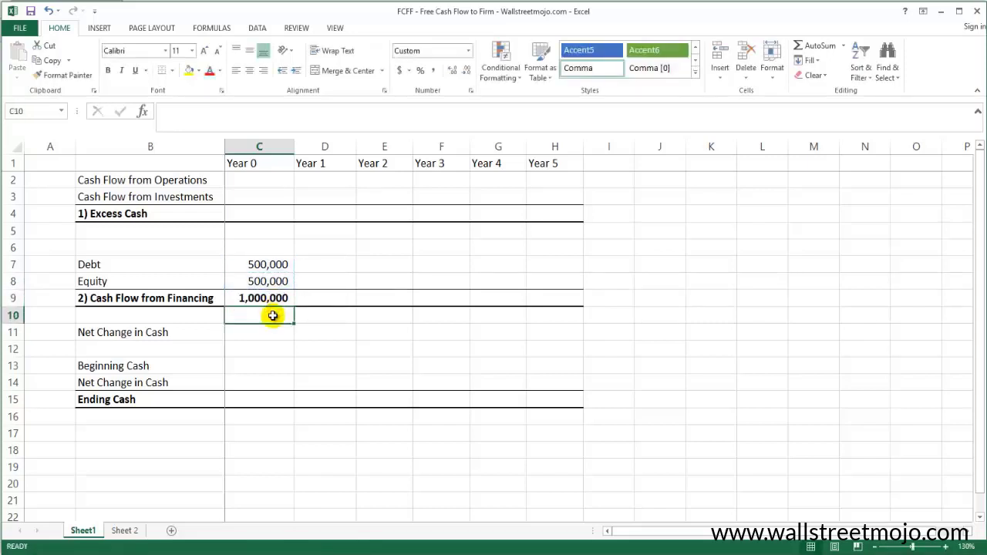
- Link the Year 0 Net Change in Cash in C11 to the financing total in C9
left_click(185, 333)
left_click(266, 334)
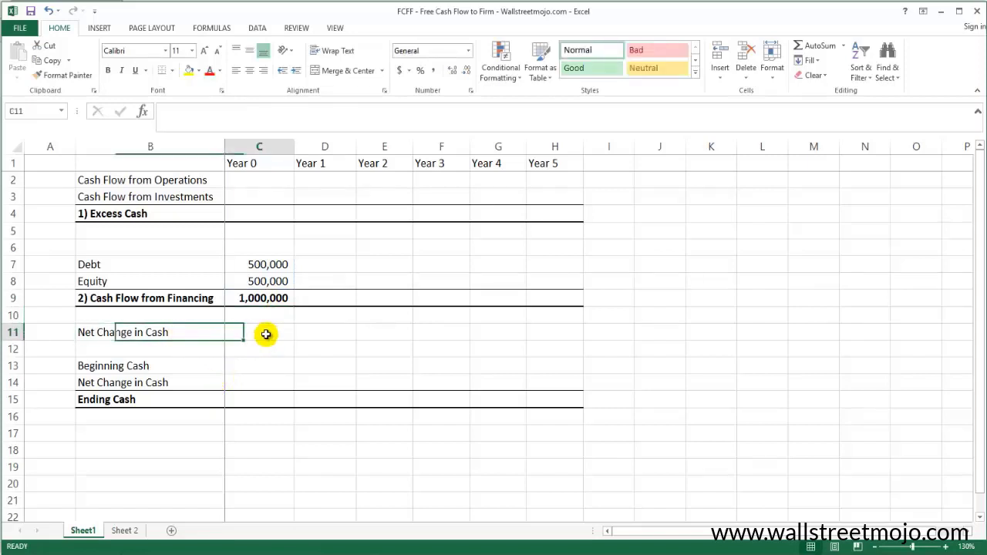
left_click(146, 335)
left_click(244, 334)
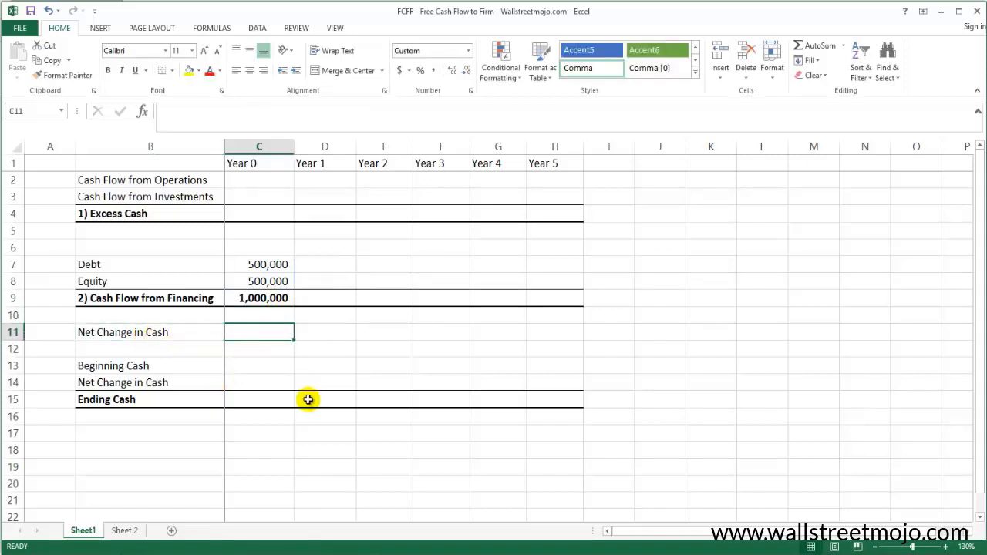
type("=")
key("Up")
key("Up")
key("Return")
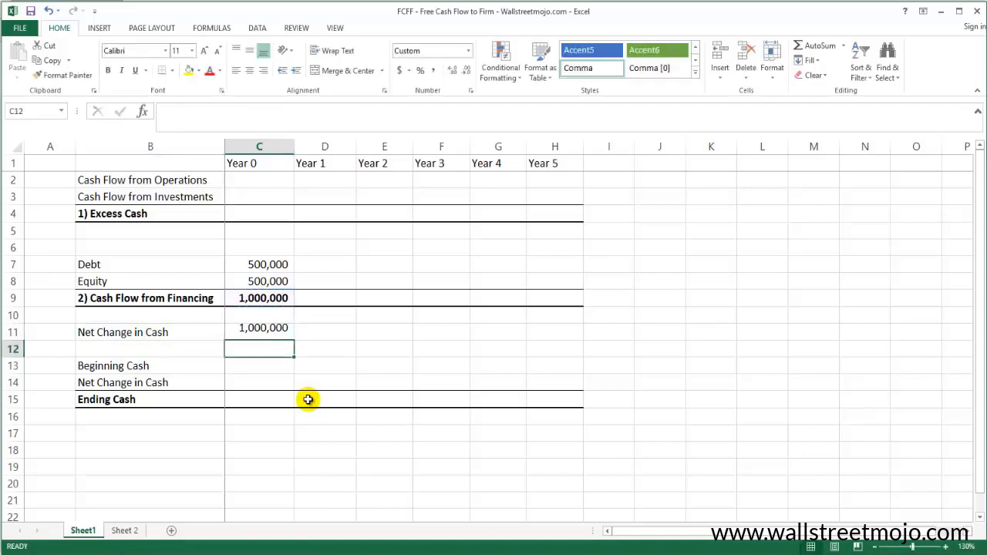
- Set the Year 0 Beginning Cash in C13 to 0 and link the Net Change in Cash in C14 with =C11
key("Down")
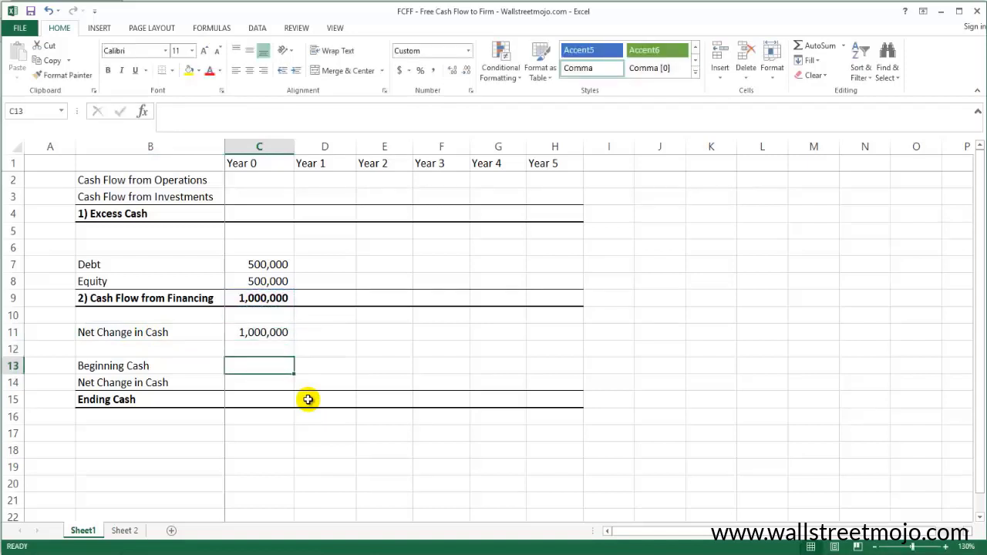
type("0")
key("Return")
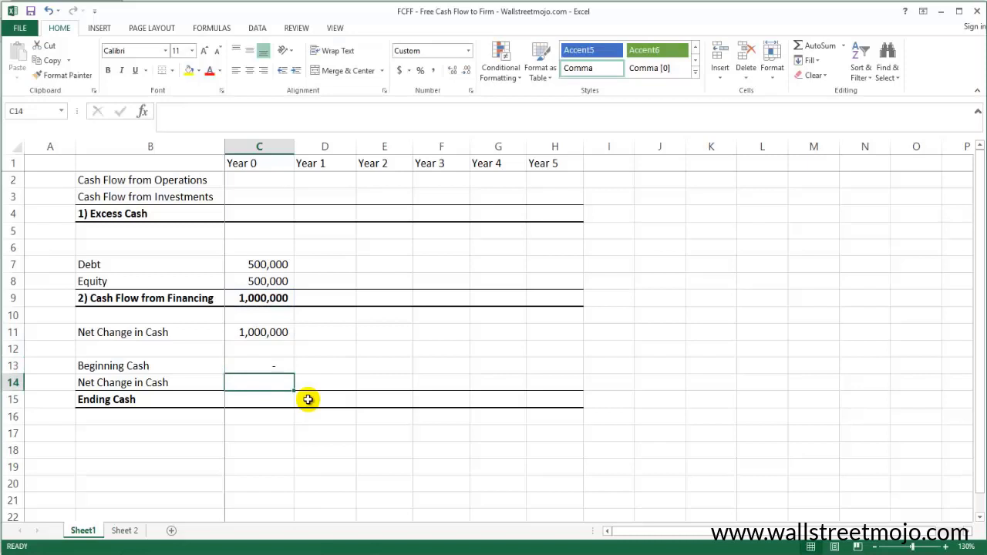
type("=")
key("Up")
key("Up")
key("Up")
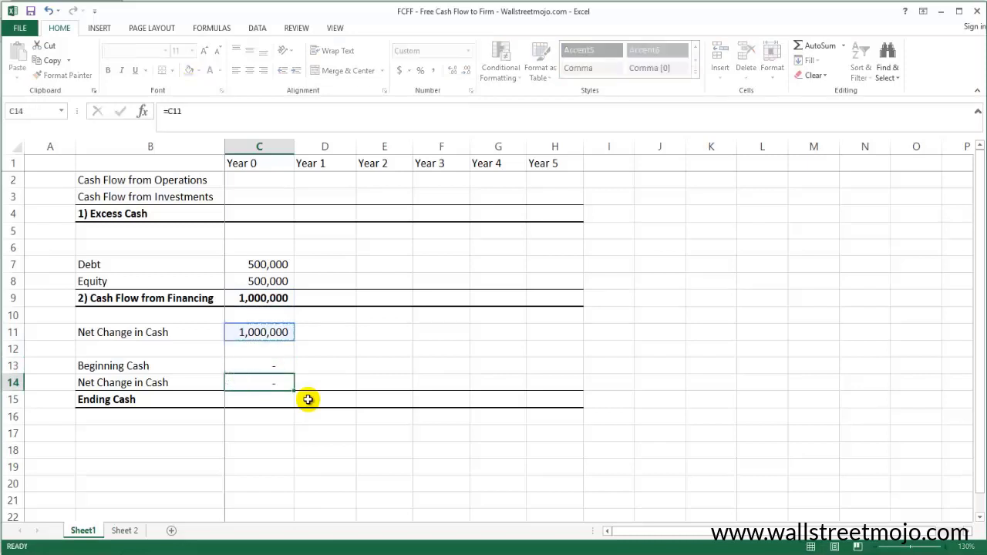
key("Return")
- Total the Year 0 Ending Cash in C15 with =SUM(C13:C14) and check the cells feeding it
key("alt+equal")
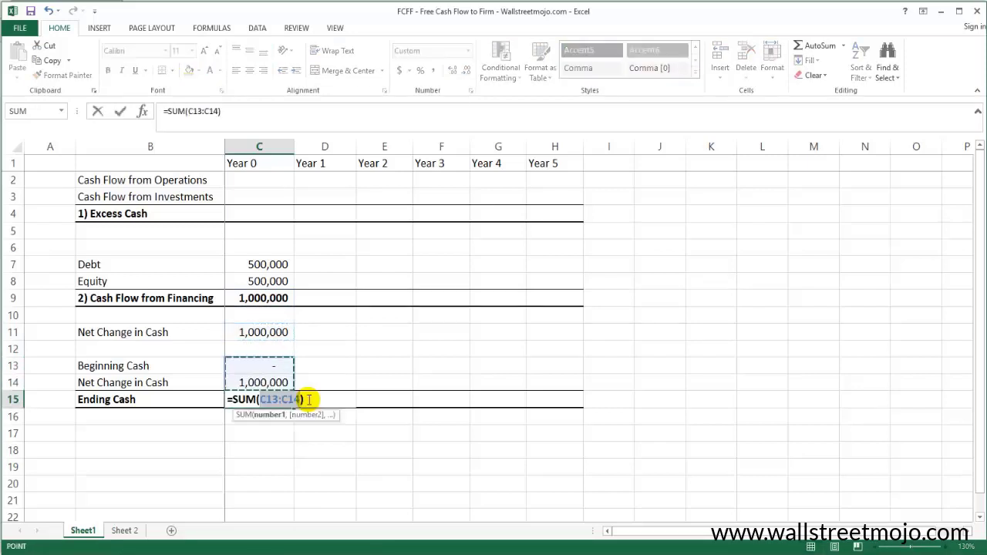
key("Return")
left_click(260, 371)
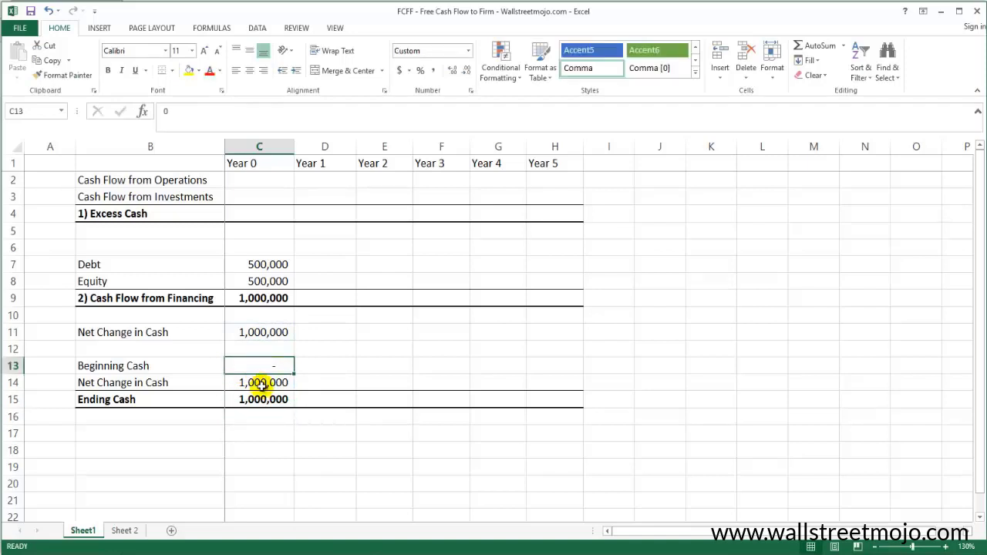
left_click(263, 383)
left_click(264, 401)
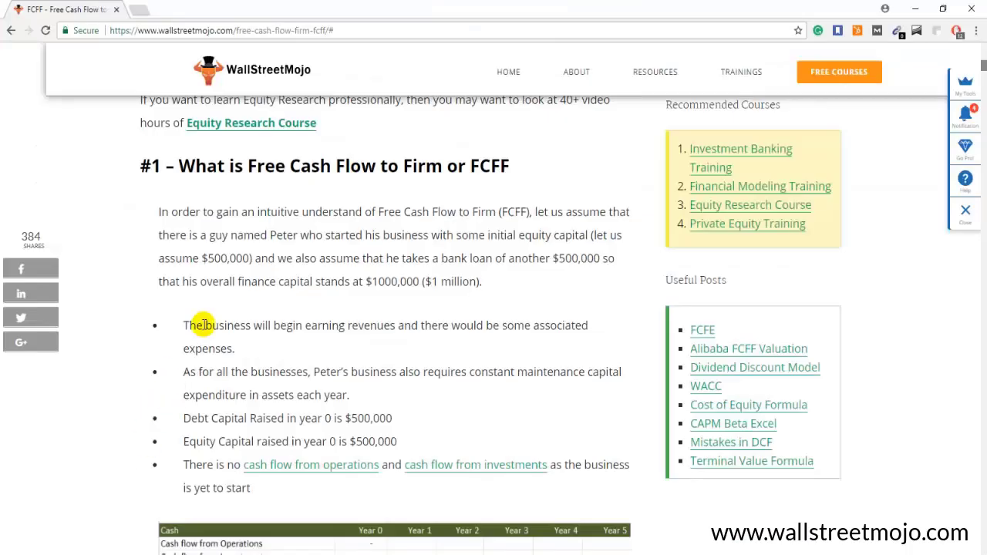
- Review the article's Year 1 assumptions for operating cash flow, investments in assets and net cash position
scroll(203, 324, "down", 10)
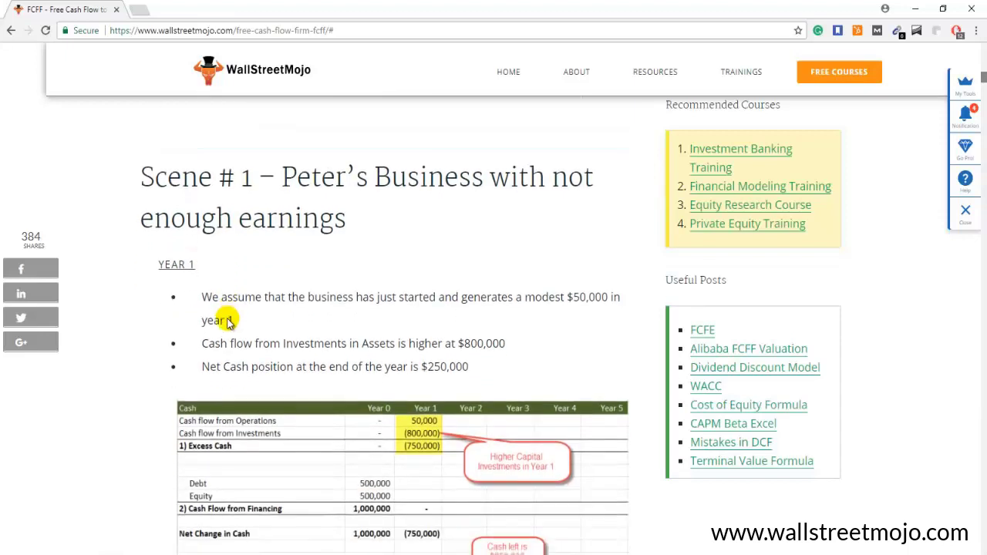
scroll(228, 324, "down", 1)
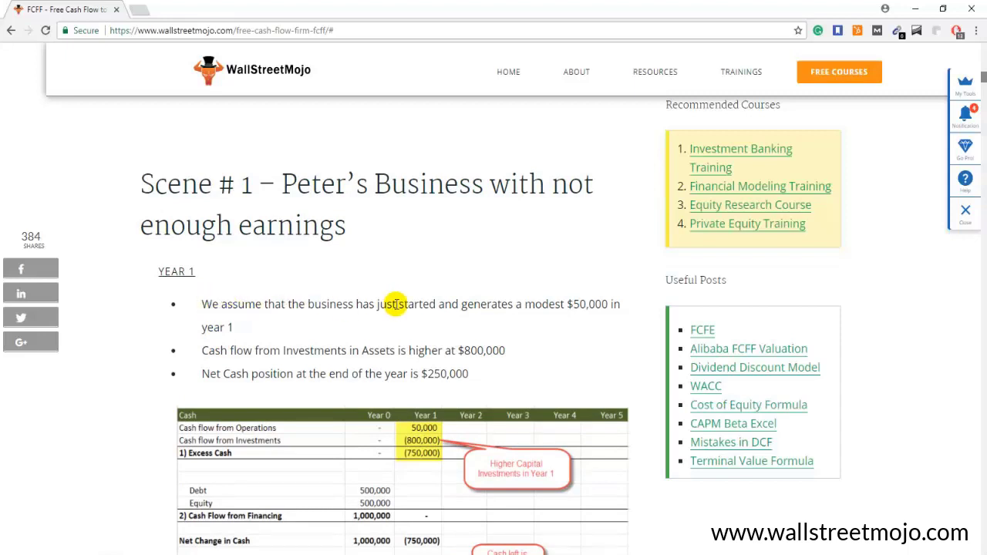
left_click_drag(568, 304, 611, 305)
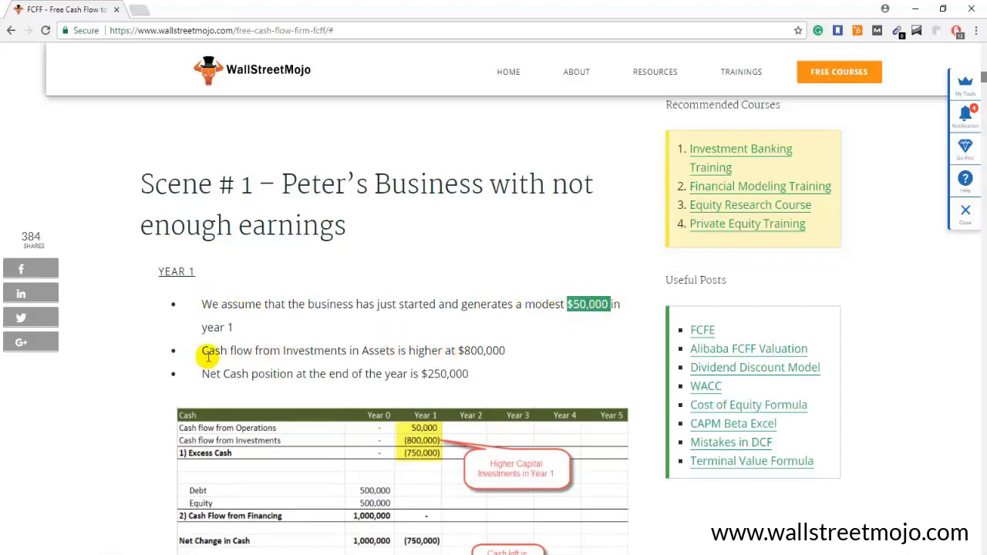
left_click(271, 350)
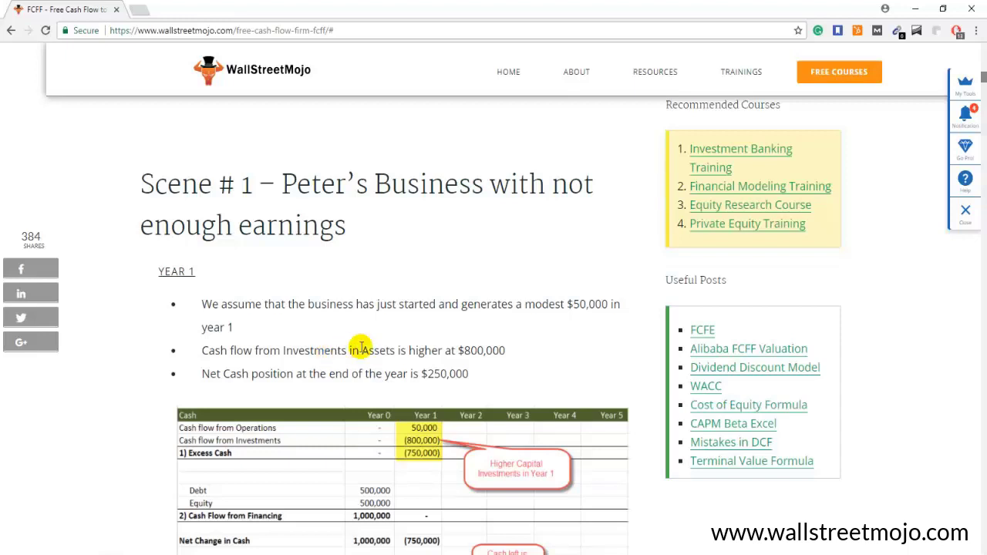
left_click_drag(465, 350, 525, 364)
left_click(525, 378)
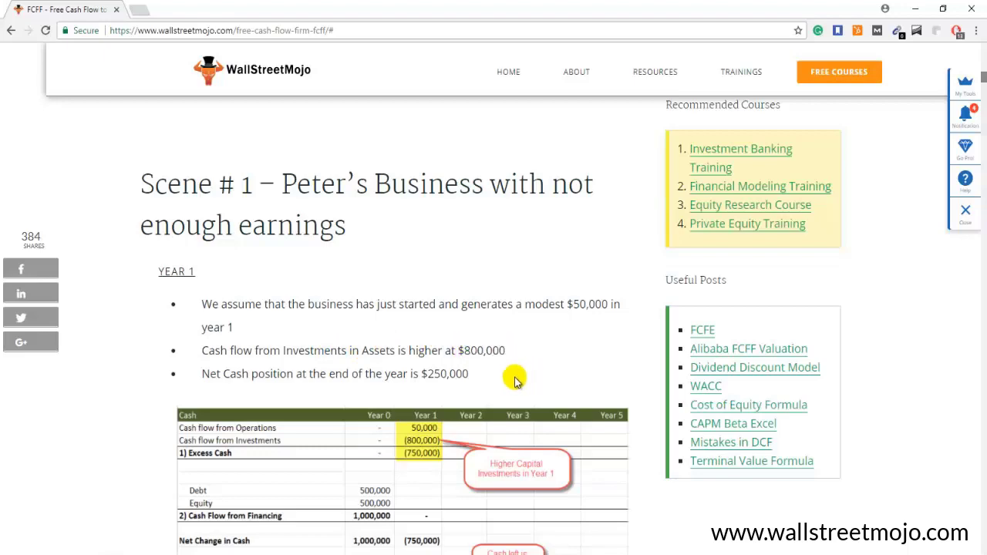
- Switch to the Excel workbook and enter Year 1 Cash Flow from Operations of 50000 in D2 and Cash Flow from Investments of -800000 in D3
key("alt+Tab")
left_click(324, 179)
type("50000")
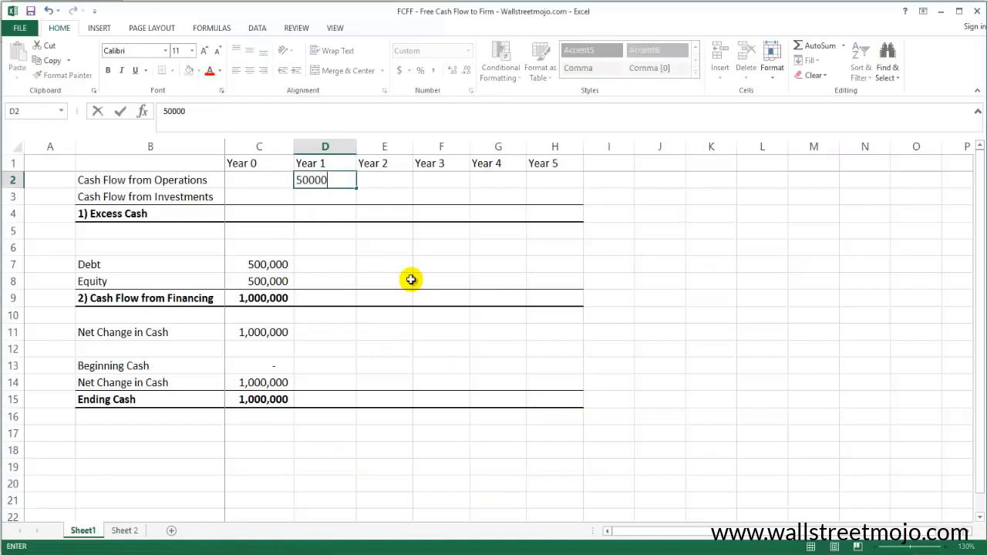
key("Return")
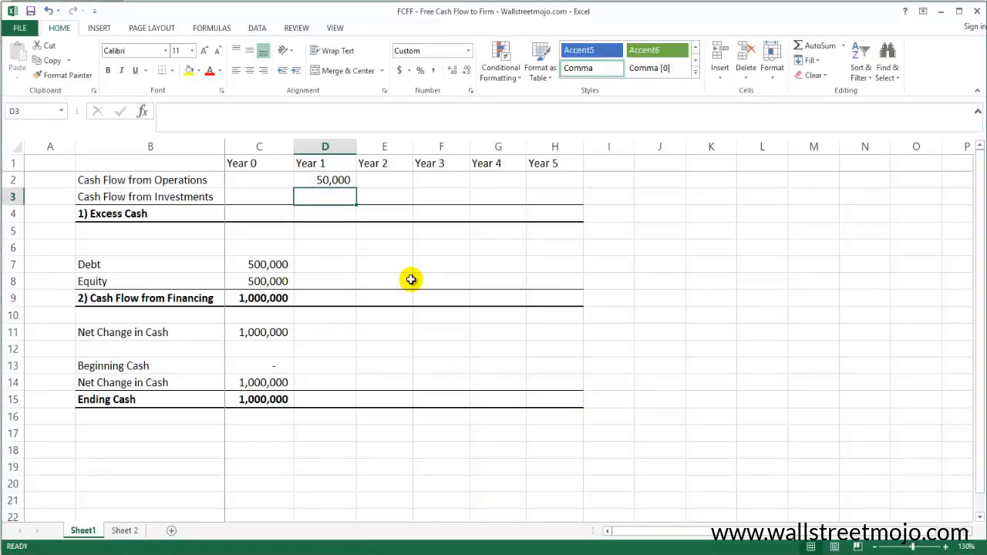
type("-8")
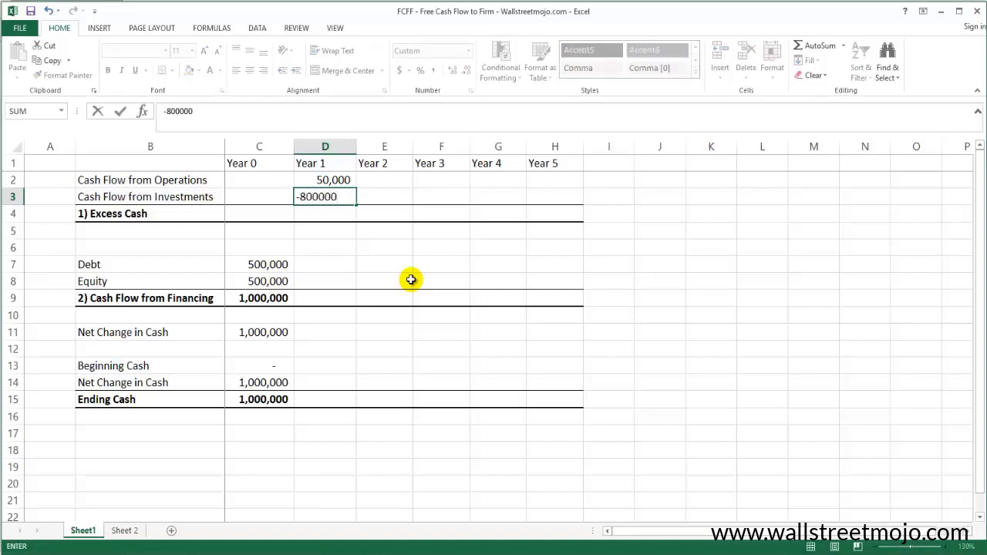
type("00000")
key("Return")
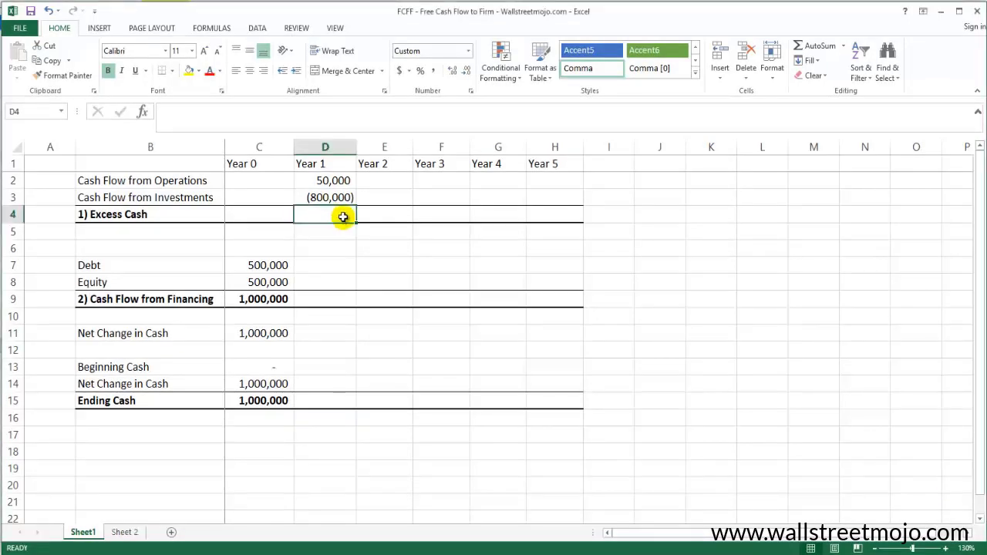
- Total the Year 1 Excess Cash in D4 with =SUM(D2:D3)
left_click(339, 181)
left_click(342, 194)
left_click(336, 214)
key("alt+equal")
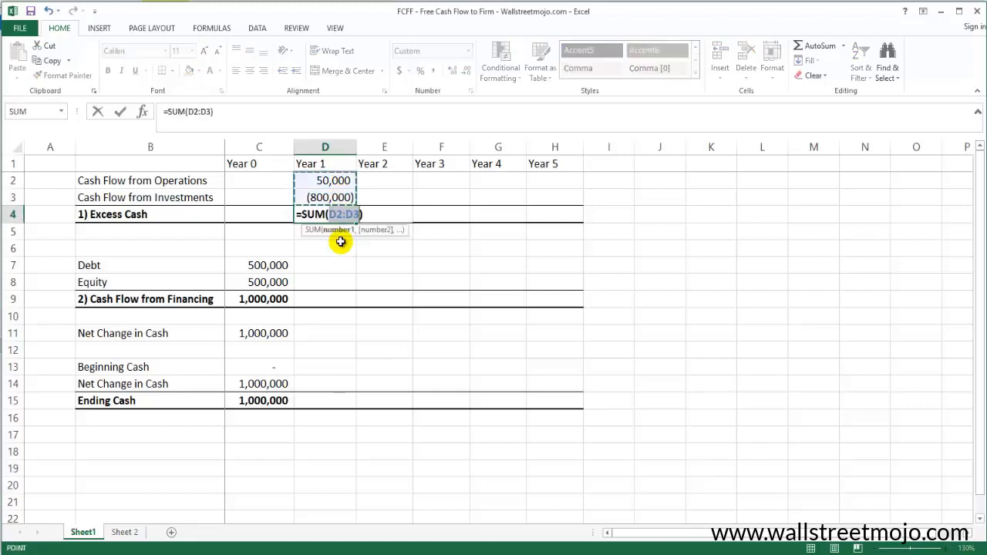
key("Return")
left_click(337, 215)
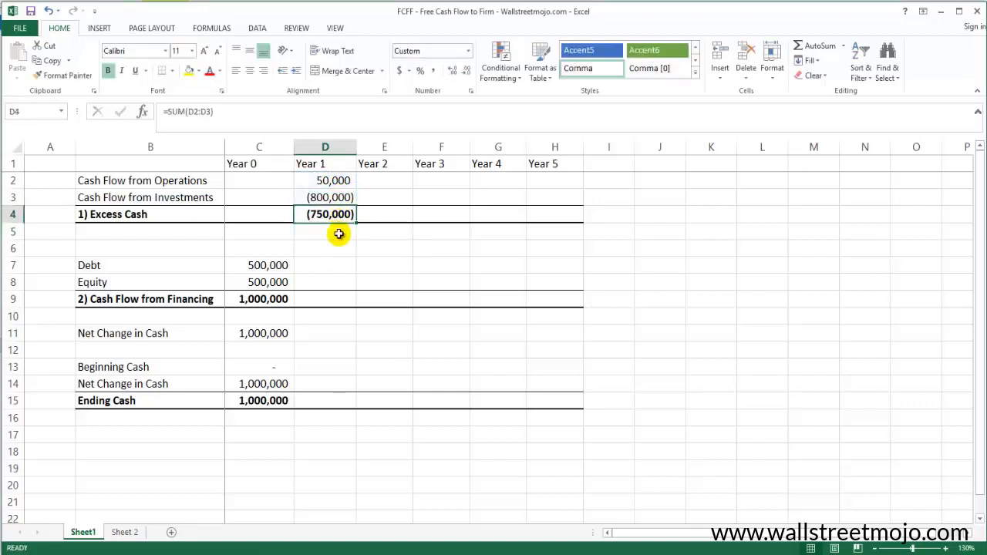
- Set Year 1 Debt in D7 and Equity in D8 to 0 and sum them as Cash Flow from Financing in D9
left_click(331, 266)
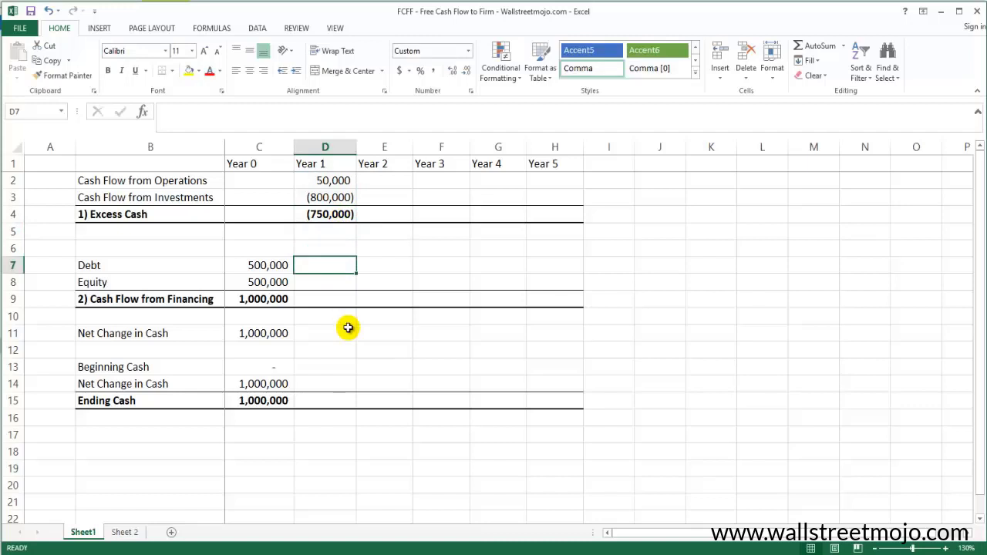
type("0")
key("Return")
type("0")
key("Return")
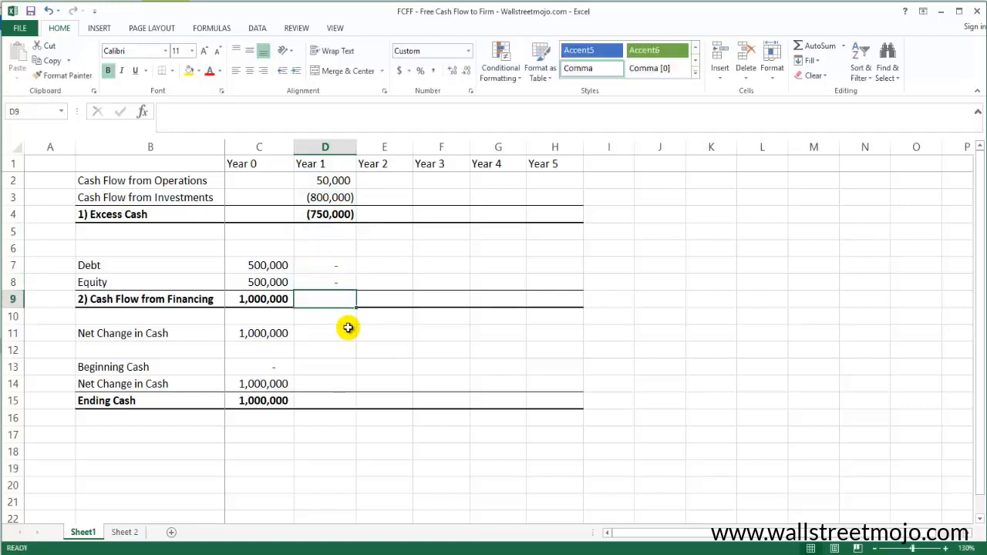
key("alt+equal")
key("Return")
key("Up")
- Calculate the Year 1 Net Change in Cash in D11 with =D4+D9
key("Down")
key("Down")
type("=")
key("Up")
key("Up")
key("Up")
key("Up")
key("Up")
key("Up")
key("Up")
key("Up")
key("Down")
type("+")
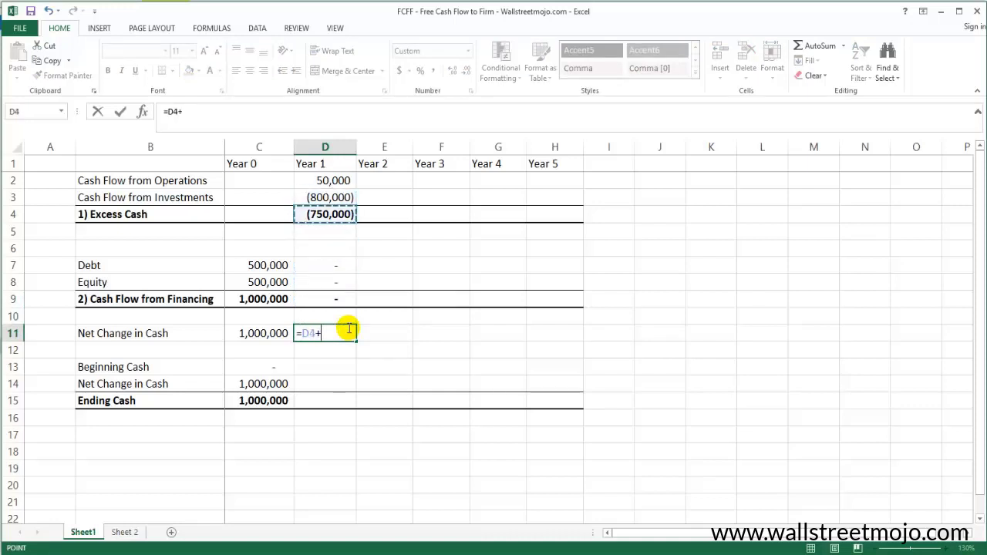
key("Up")
key("Up")
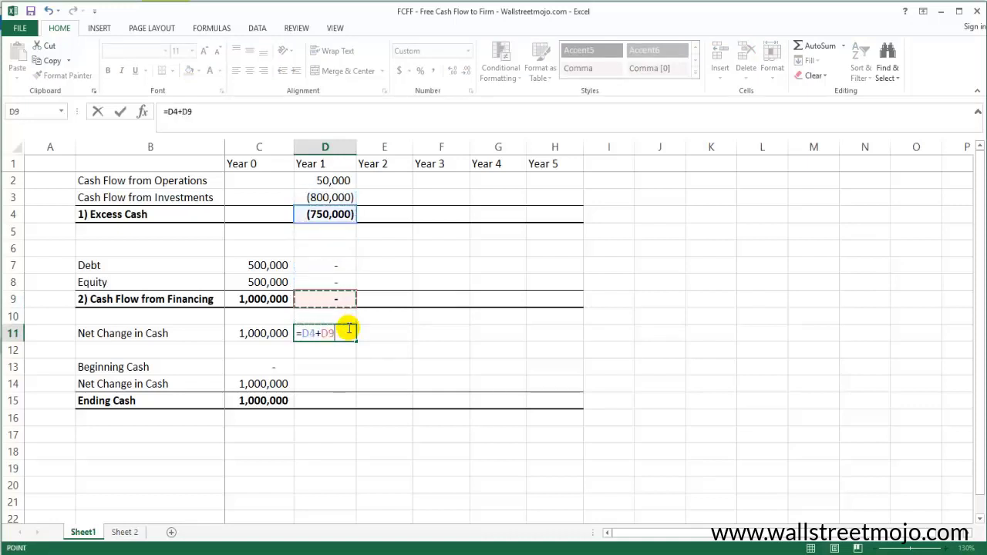
key("Return")
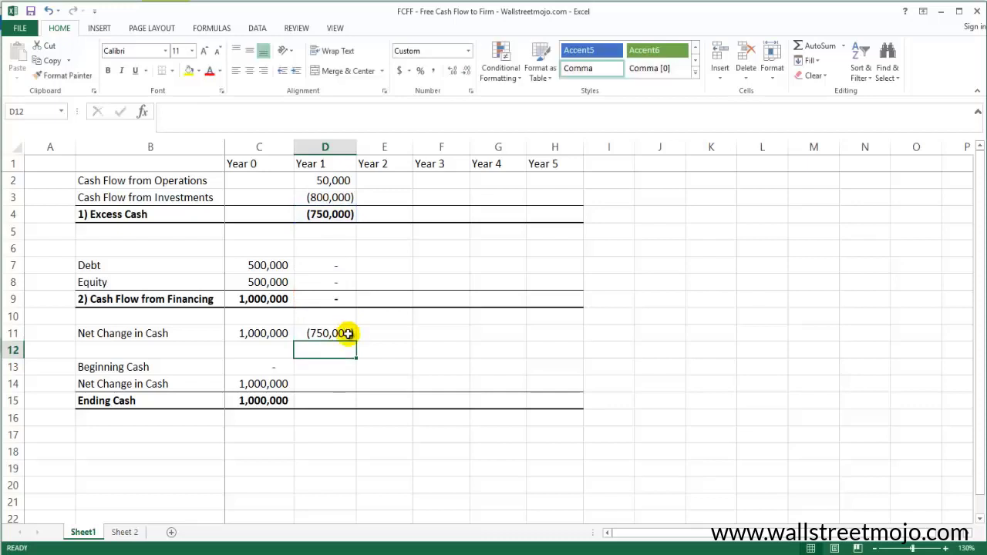
- Link the Year 1 Beginning Cash in D13 to the Year 0 Ending Cash with =C15
left_click(330, 368)
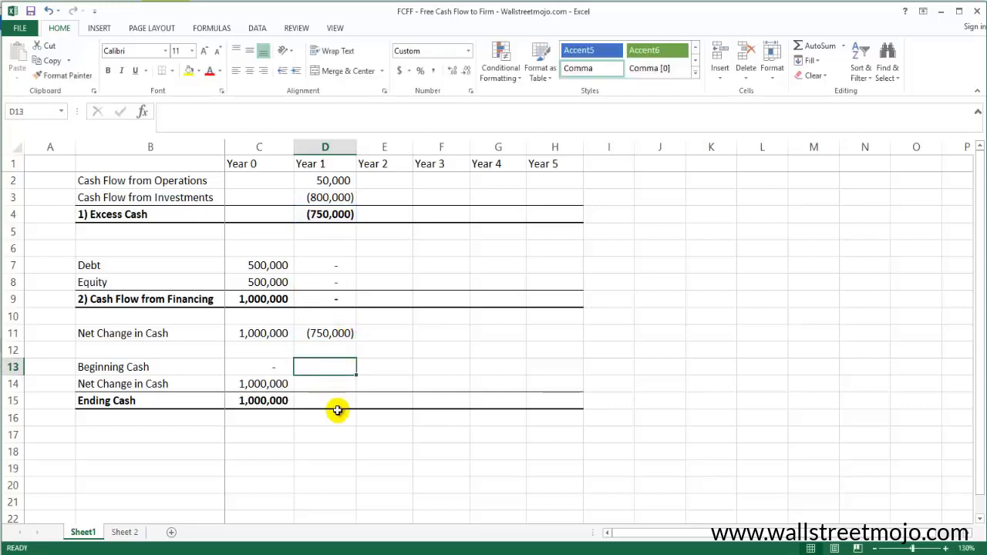
type("=")
key("Left")
key("Down")
key("Down")
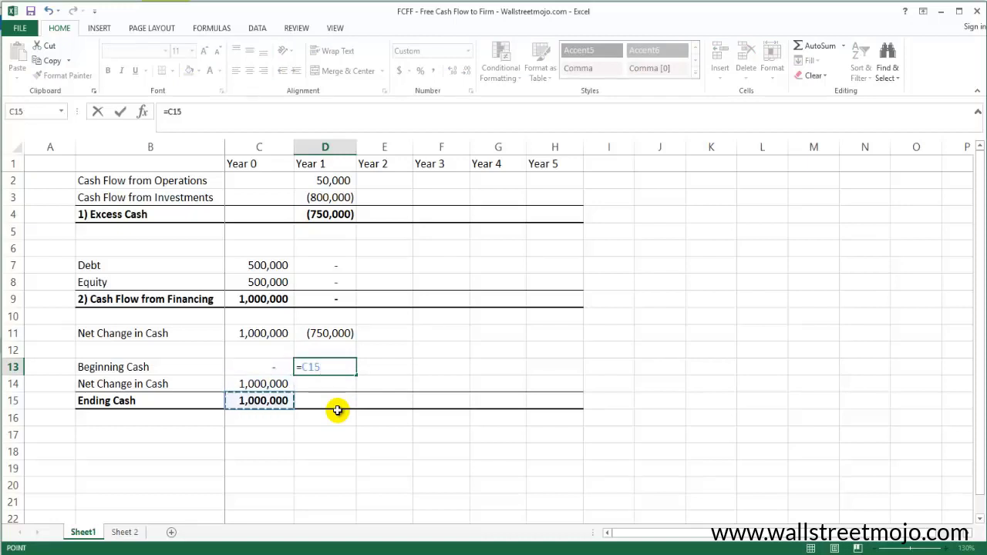
key("Return")
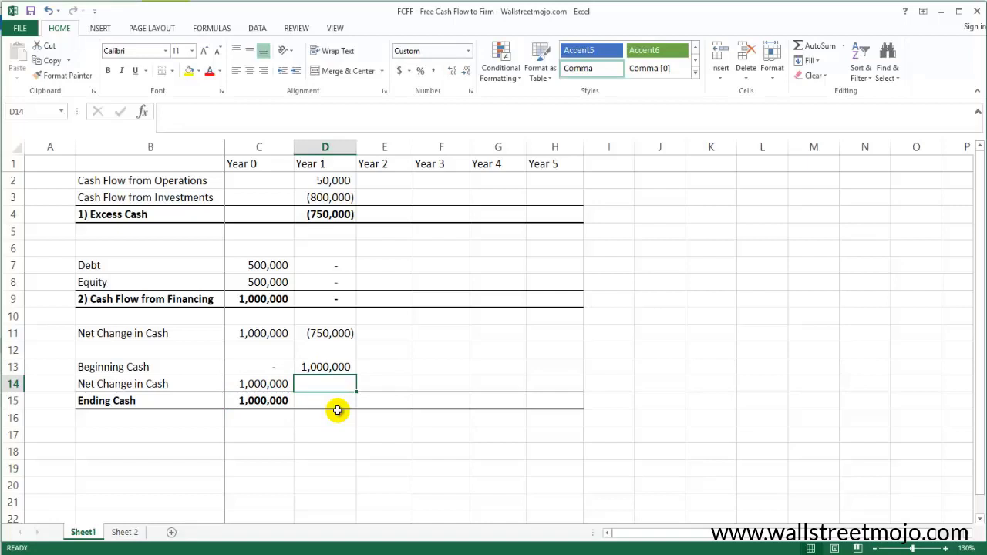
- Link the Year 1 Net Change in Cash in D14 with =D11
type("=")
key("Up")
key("Up")
key("Up")
key("Return")
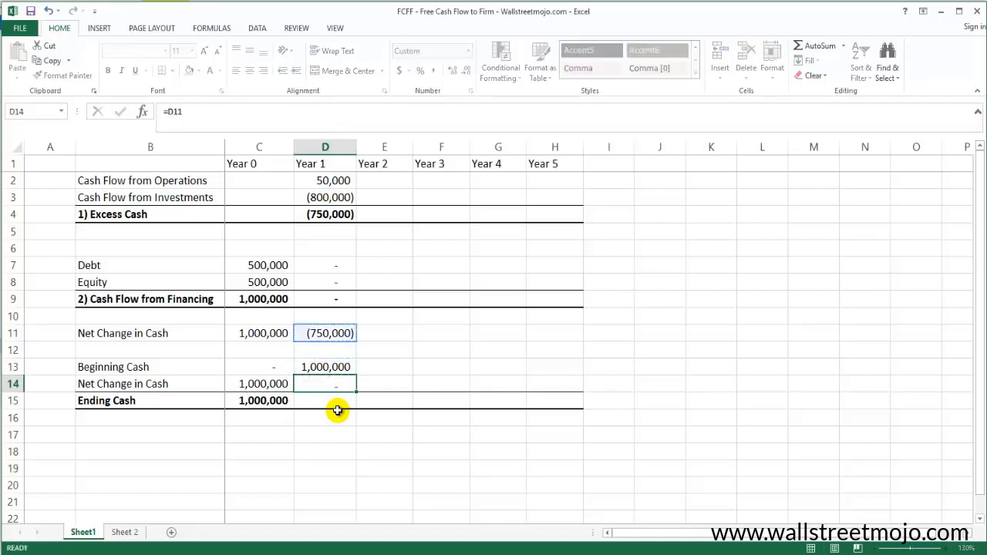
- Total the Year 1 Ending Cash in D15 with =SUM(D13:D14)
key("alt")
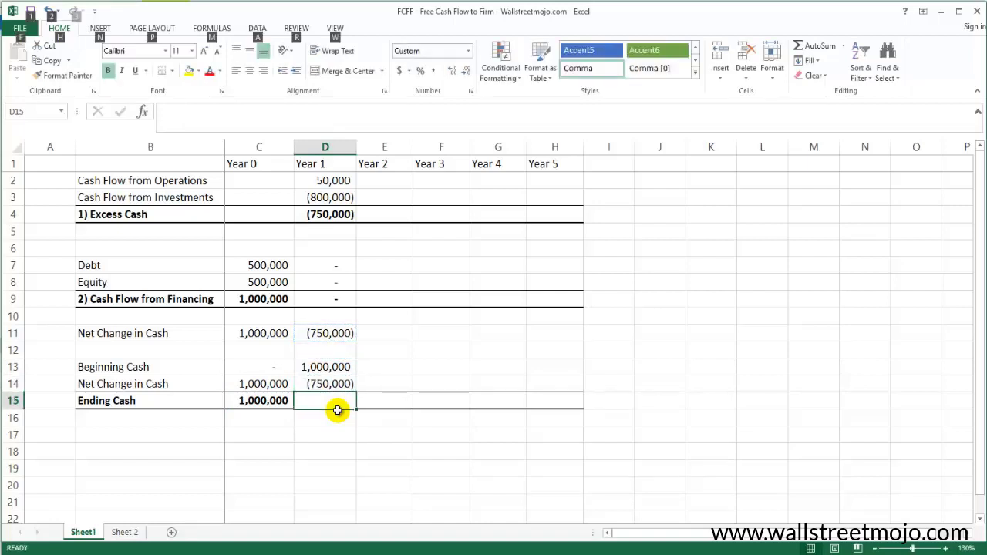
key("alt+=")
key("Return")
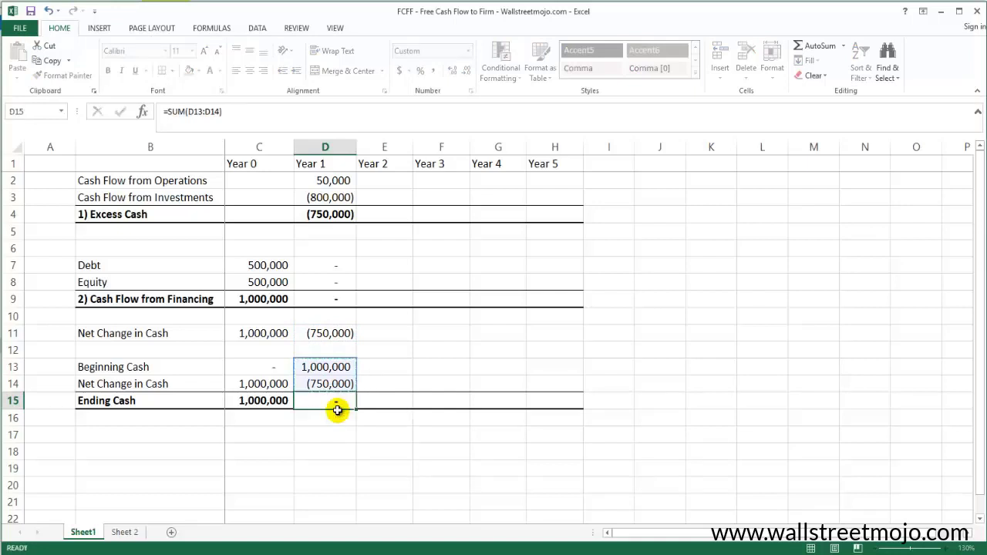
key("Up")
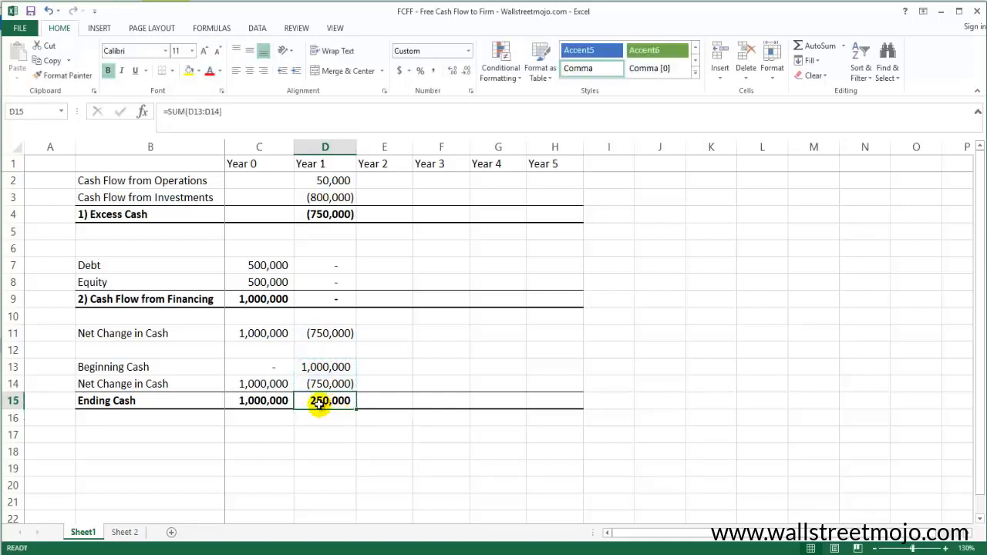
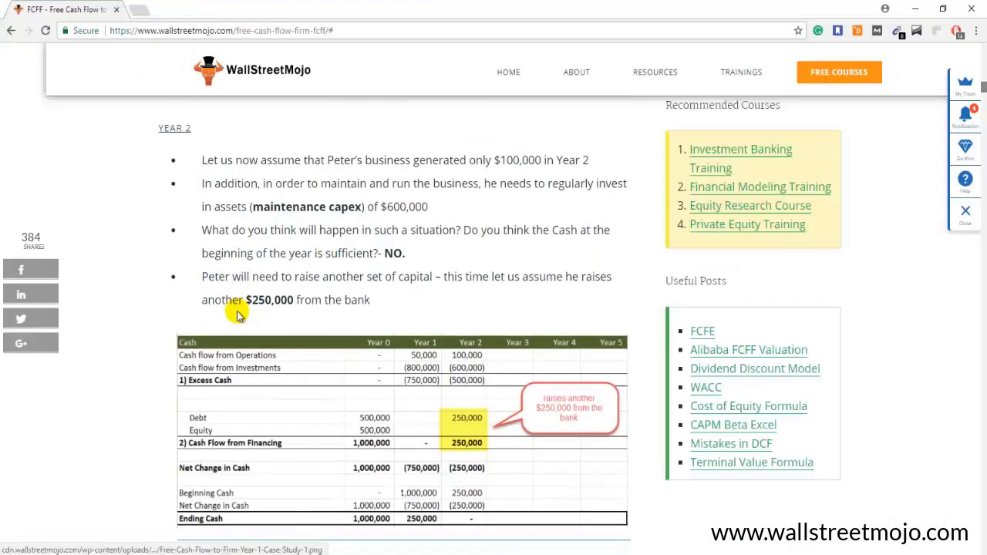
- Check the article's Year 2 assumptions and enter 100000 for Cash Flow from Operations in E2 and -600000 for Cash Flow from Investments in E3
scroll(238, 242, "up", 1)
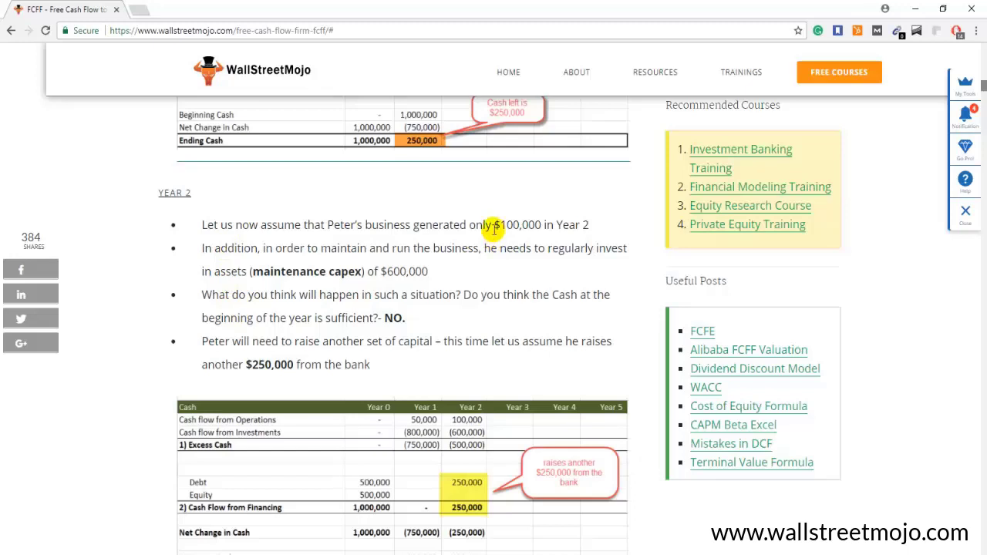
left_click_drag(495, 228, 547, 226)
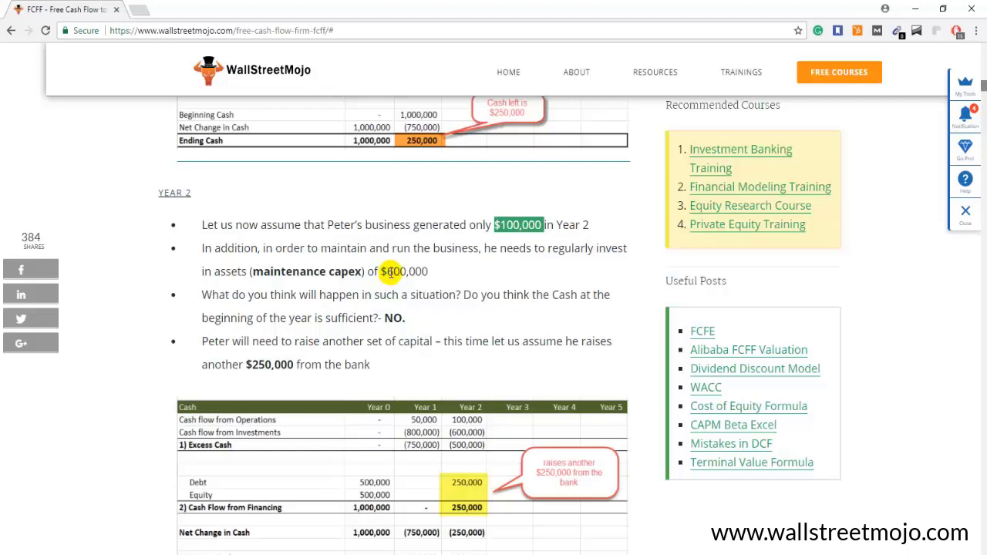
left_click_drag(388, 271, 428, 272)
left_click(432, 299)
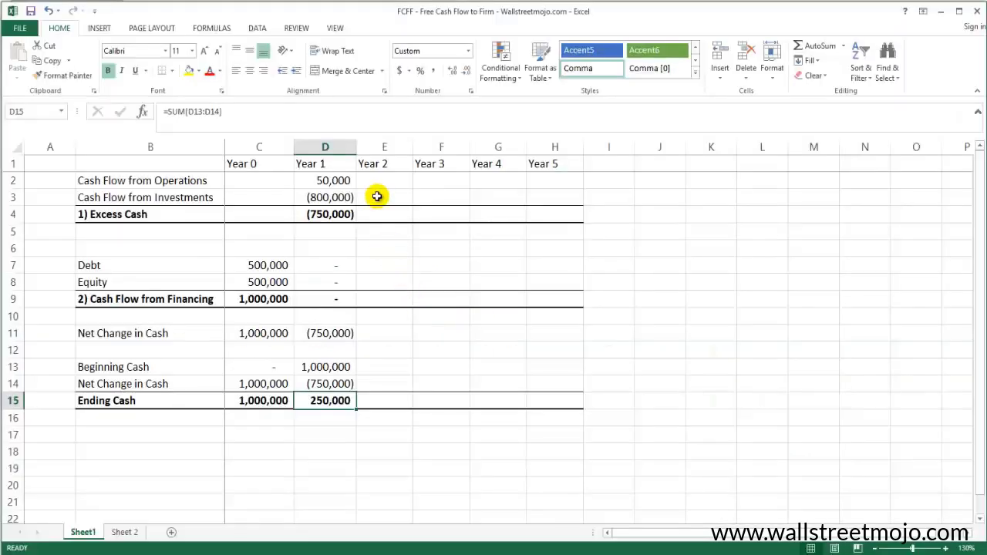
left_click(381, 185)
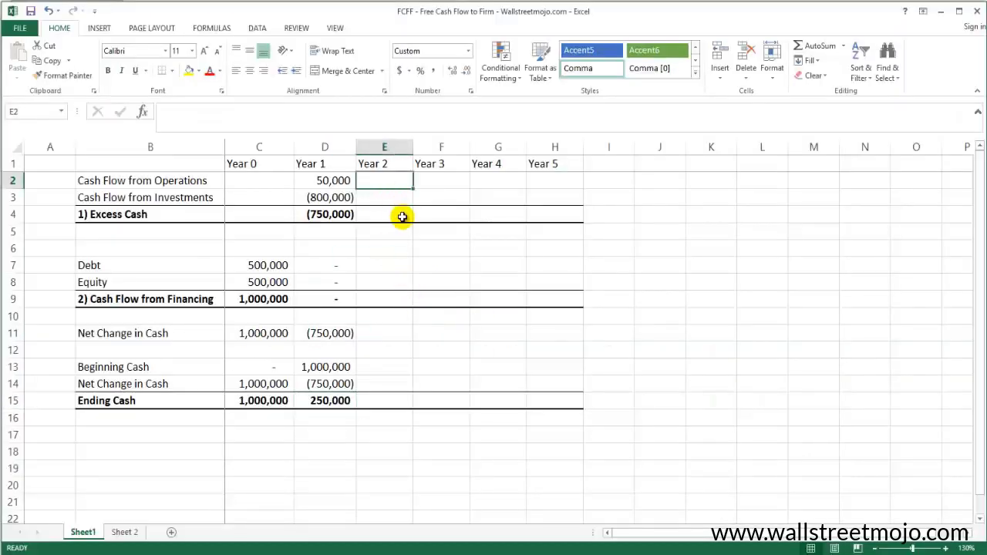
type("100000")
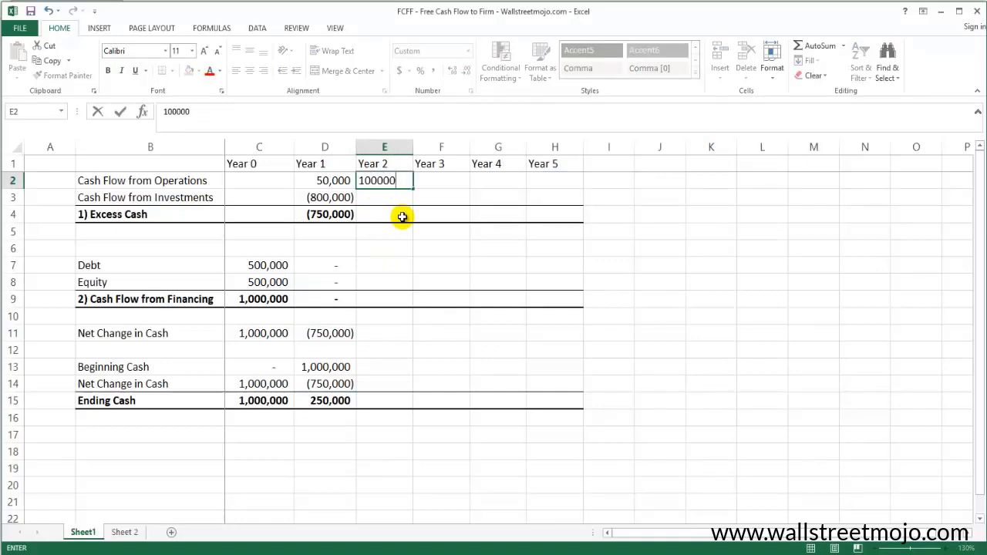
key("Return")
type("-60")
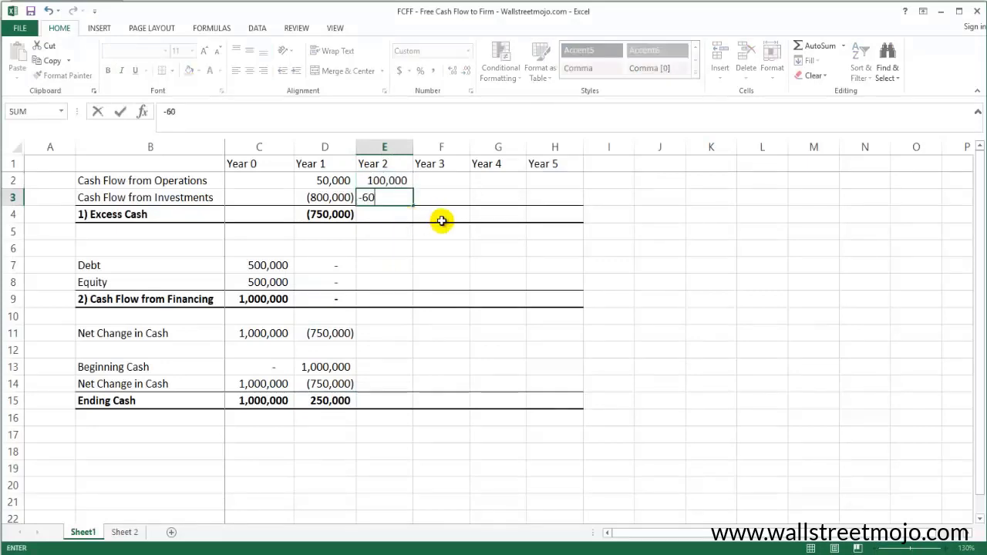
type("0000")
key("Return")
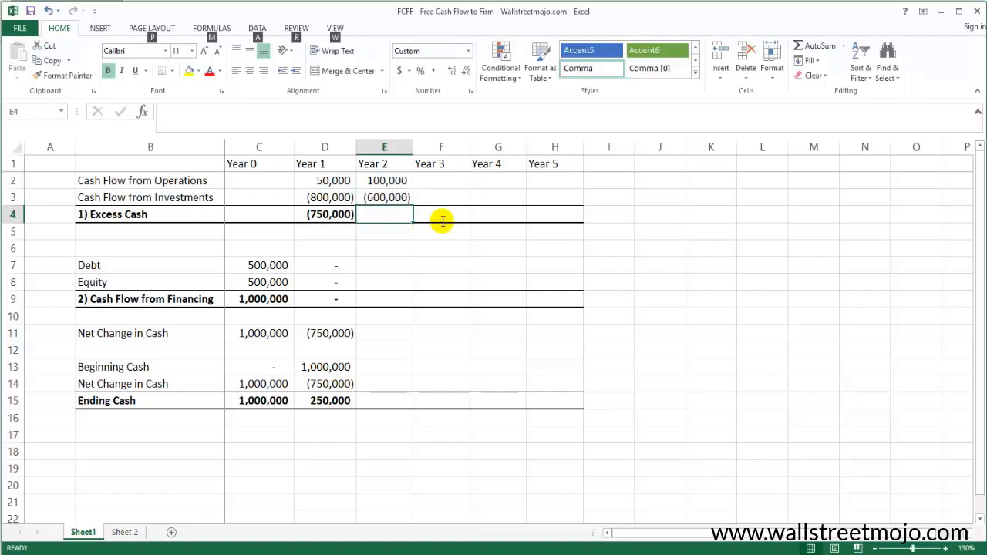
- Total the Year 2 Excess Cash in E4 with =SUM(E2:E3)
key("alt+equal")
key("Return")
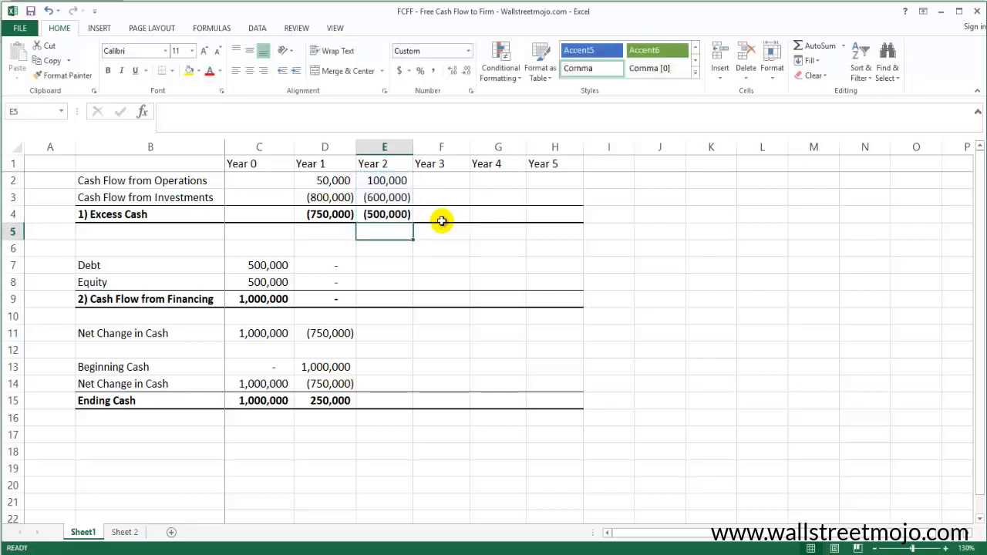
left_click(394, 220)
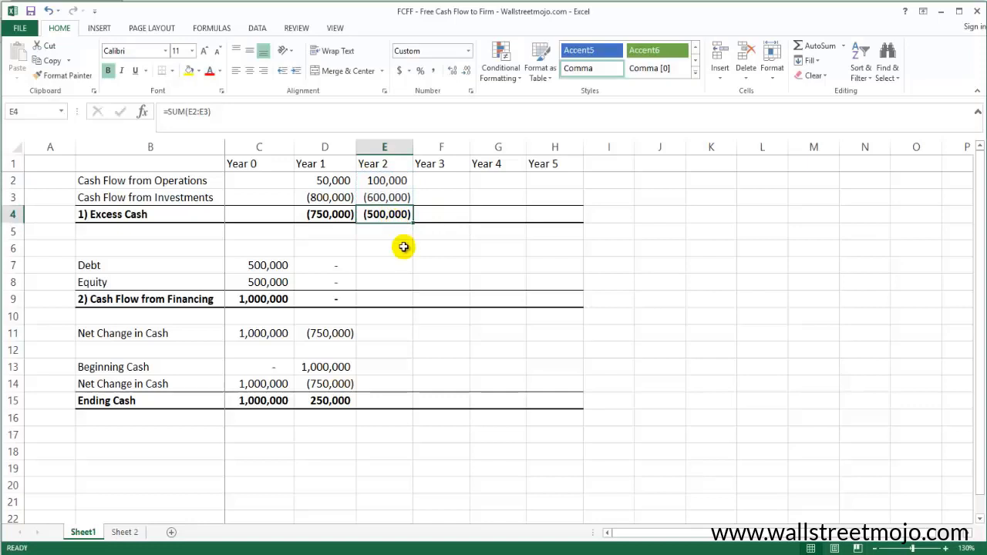
- Highlight the Year 1 Ending Cash in D15 with a yellow fill
left_click(329, 401, "ctrl")
left_click(329, 402)
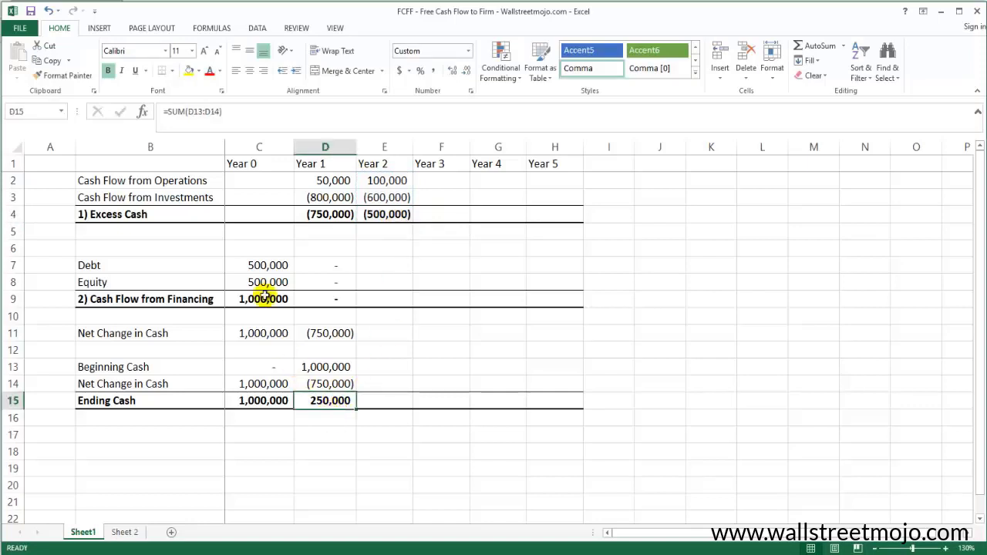
left_click(188, 70)
left_click(322, 452)
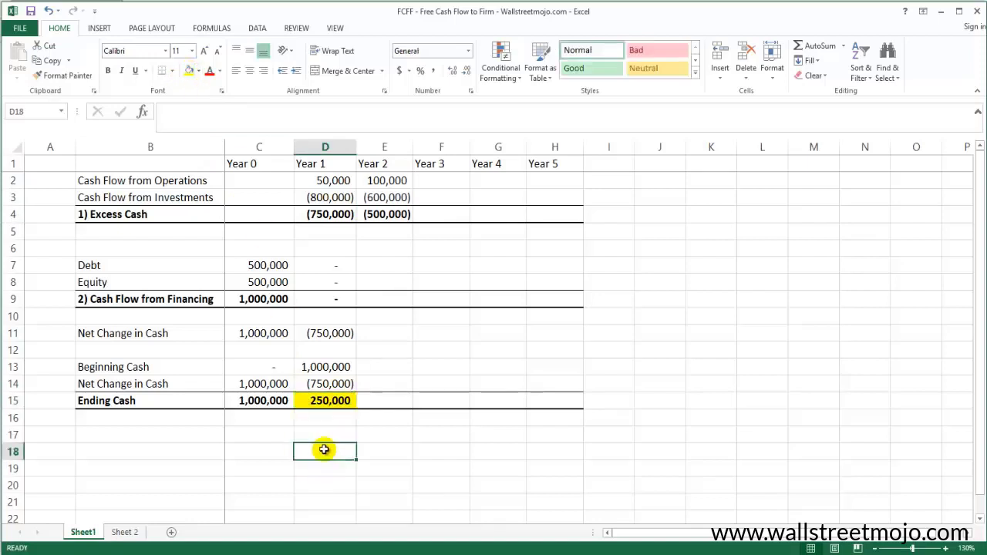
- Highlight the Year 2 Excess Cash in E4 with a light blue fill
left_click(392, 214)
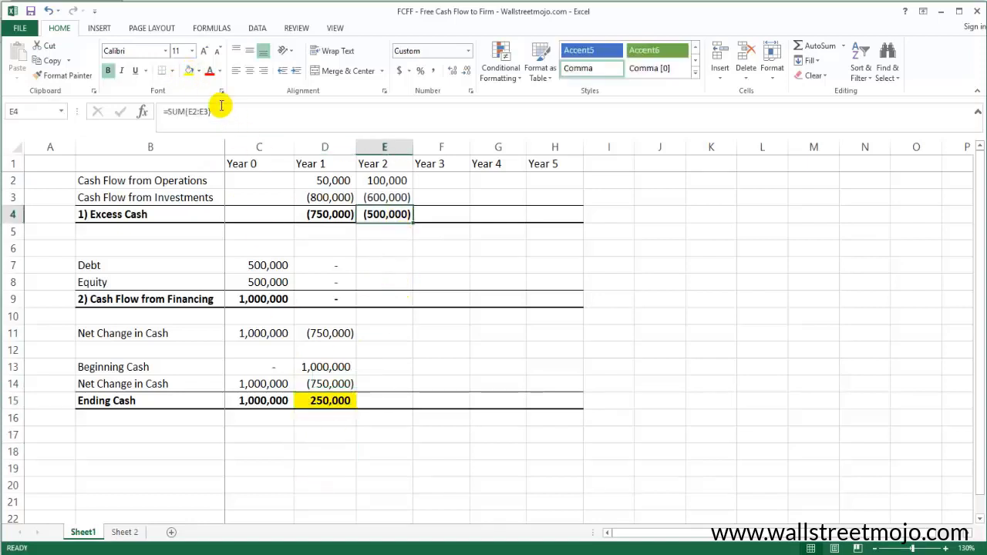
left_click(198, 70)
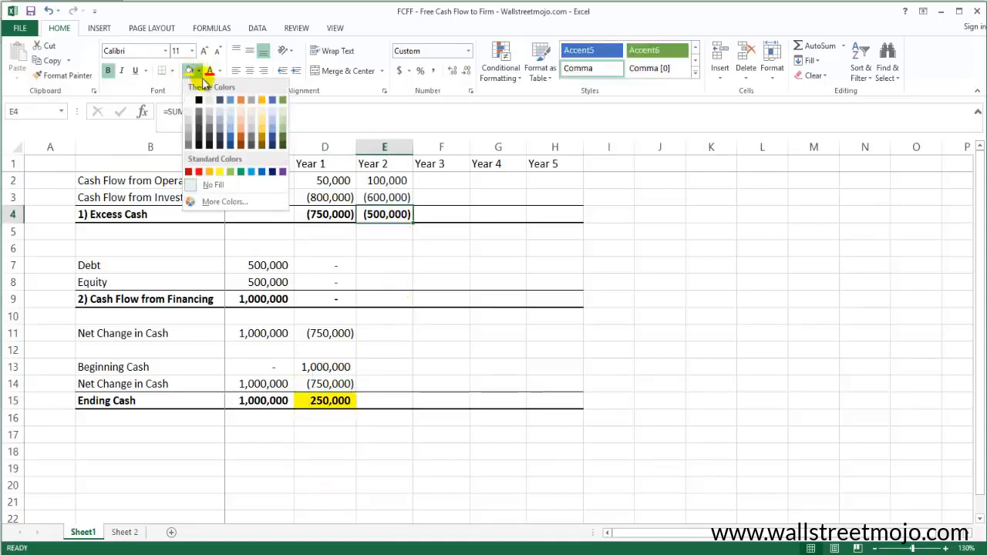
left_click(251, 171)
left_click(436, 284)
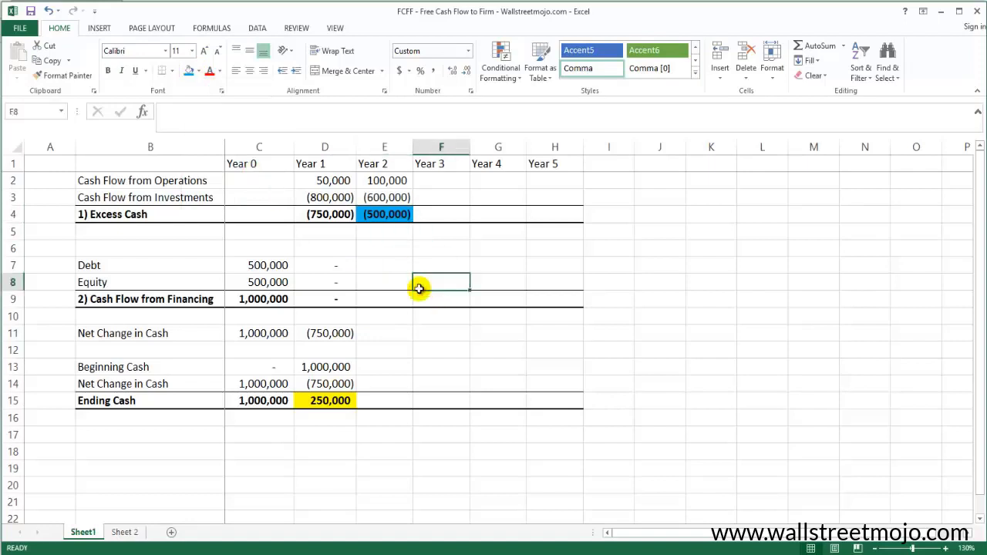
- Fill in the Year 2 financing with 250000 for Debt in E7 and 0 for Equity in E8, totalled with SUM in E9
left_click(334, 403)
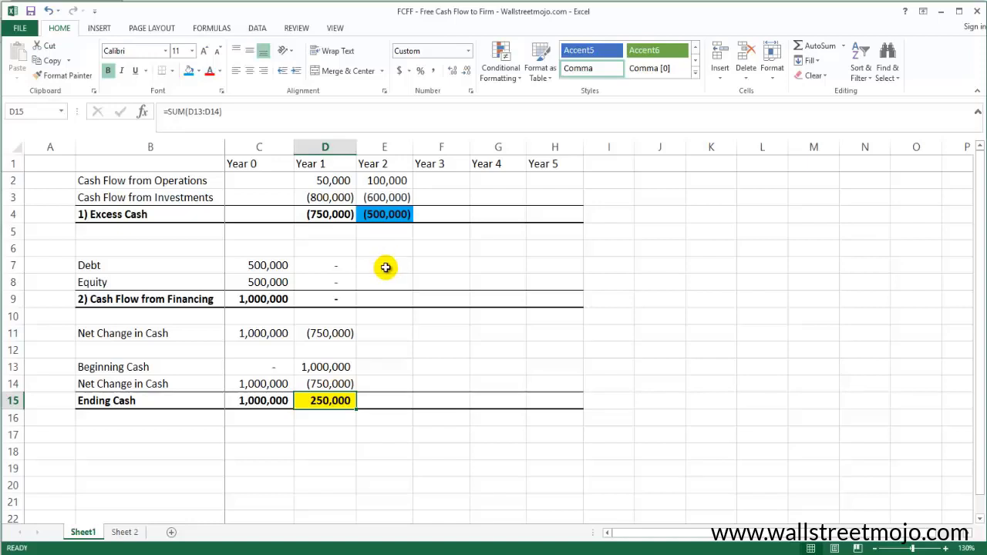
left_click(385, 263)
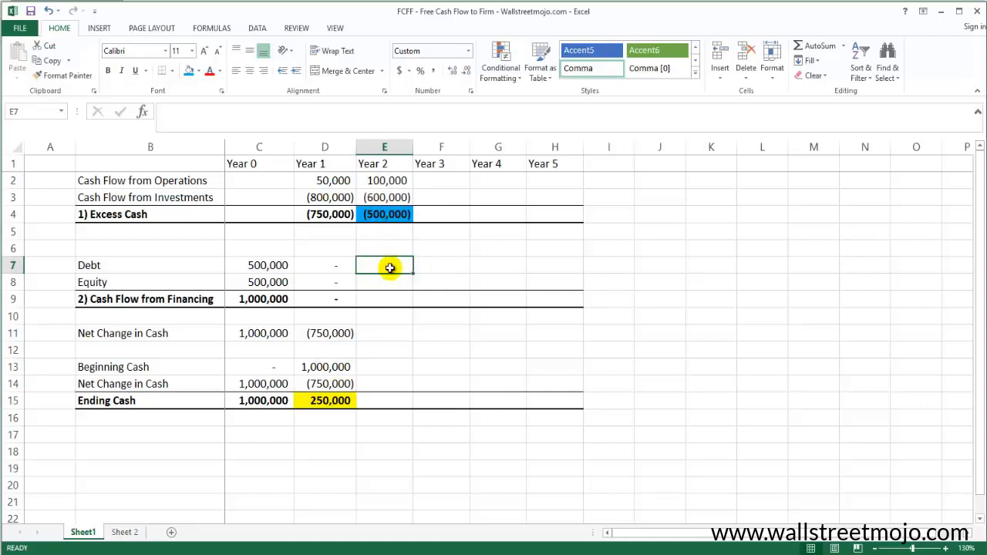
type("250000")
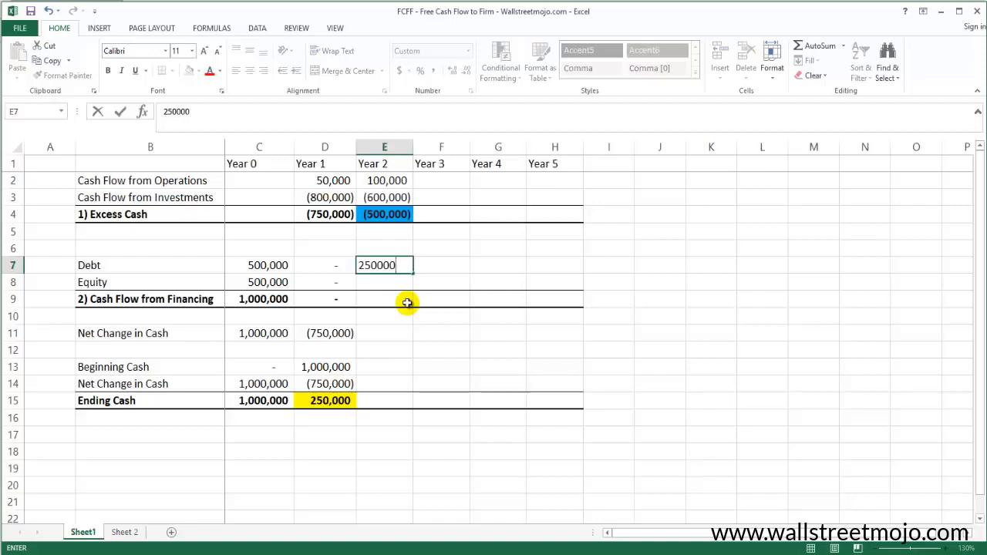
key("Return")
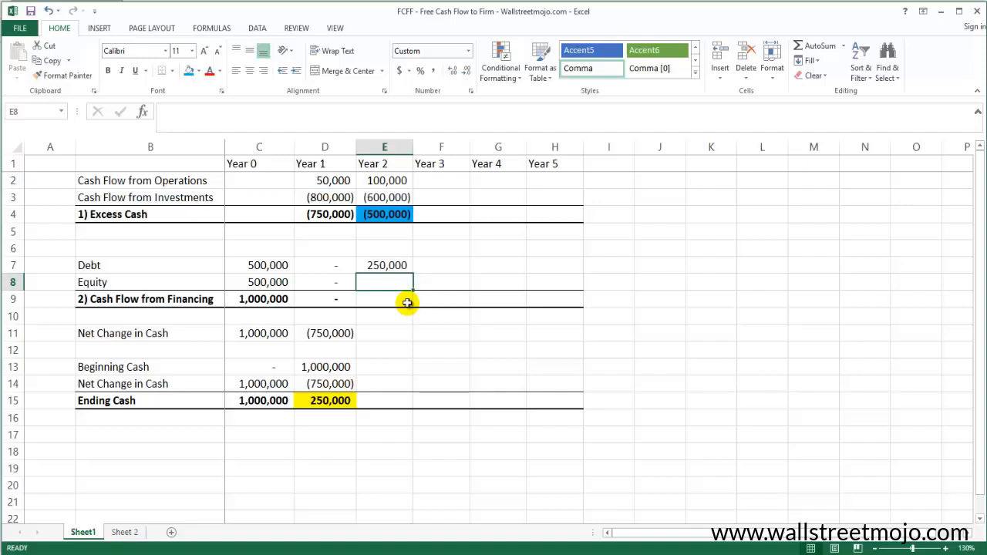
type("0")
key("Return")
key("alt+equal")
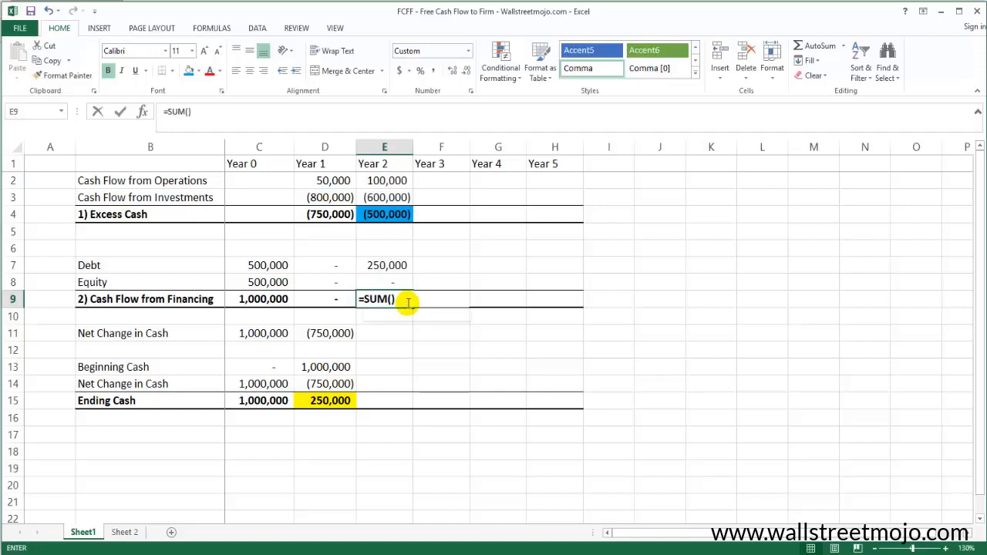
key("Return")
- Calculate the Year 2 Net Change in Cash in E11 with =E4+E9
key("Down")
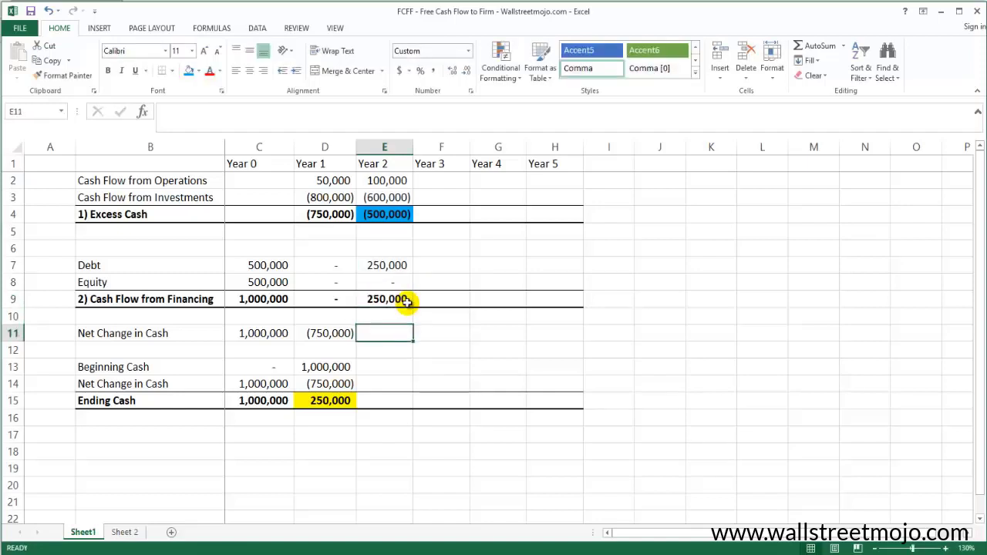
type("=")
key("Up")
key("Up")
key("Up")
key("Up")
key("Up")
key("Up")
key("Up")
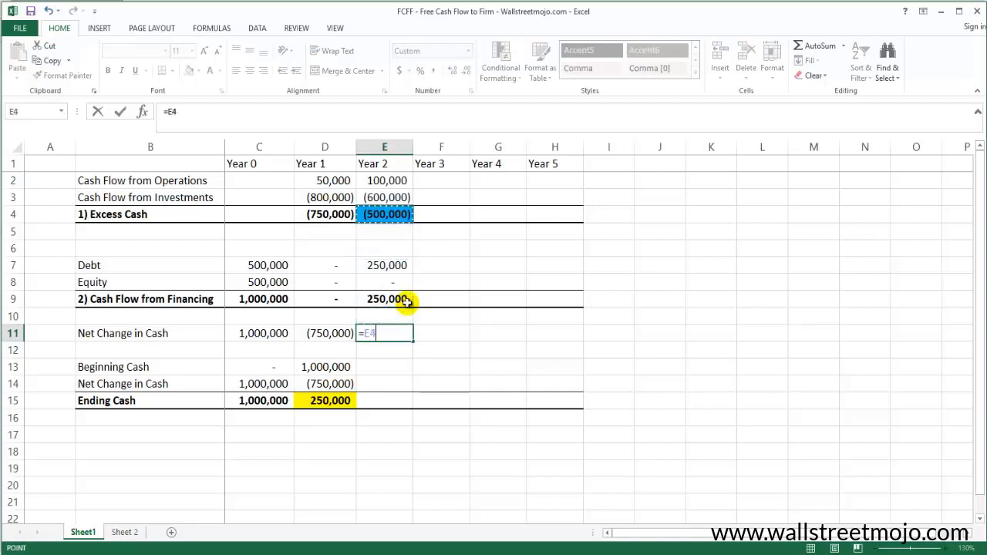
type("+")
key("Up")
key("Up")
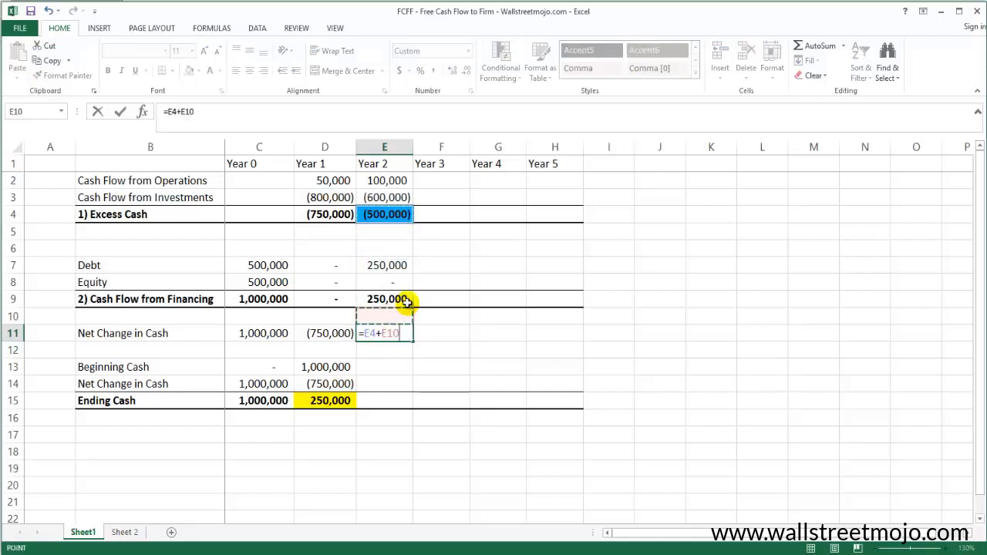
key("Return")
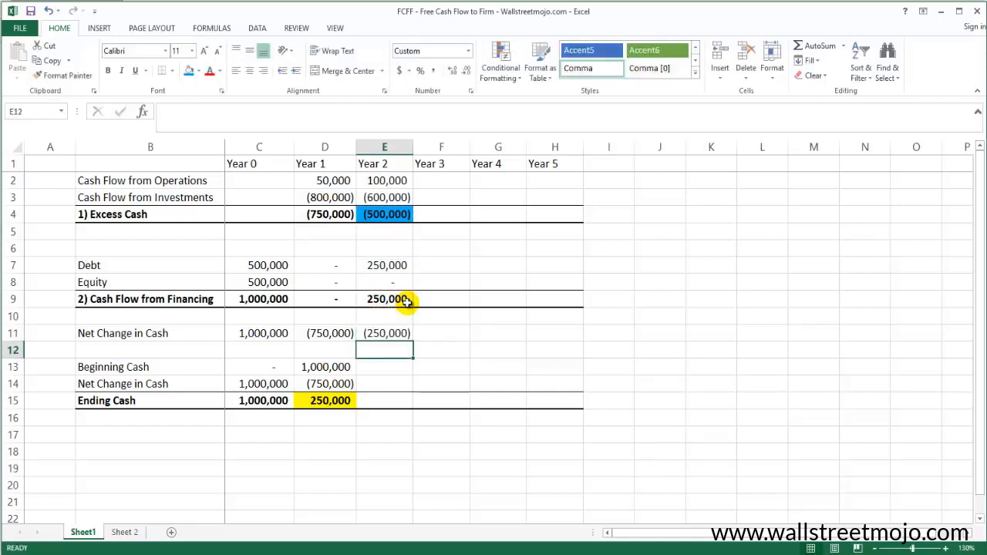
key("Up")
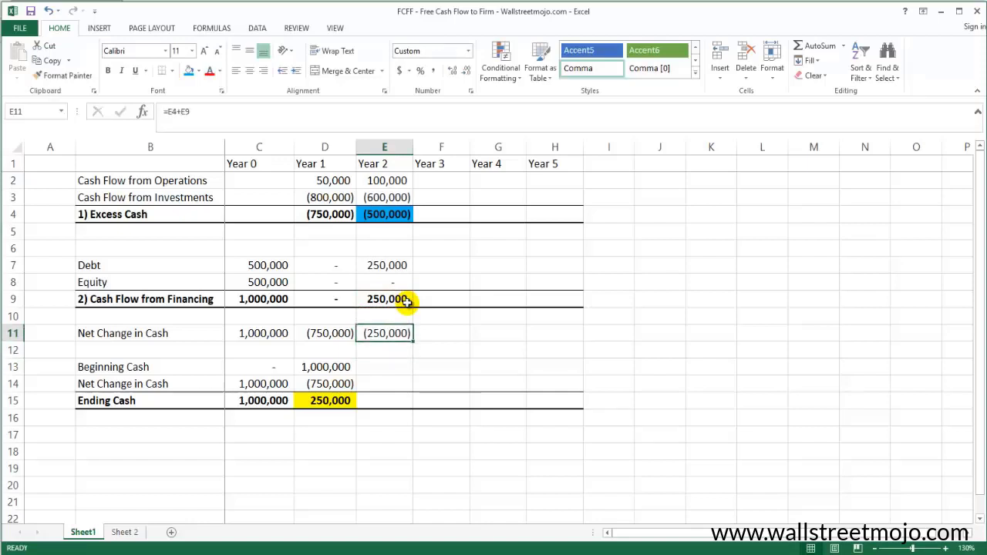
- Link the Year 2 Beginning Cash in E13 to the Year 1 Ending Cash with =D15
key("Down")
key("Down")
type("=")
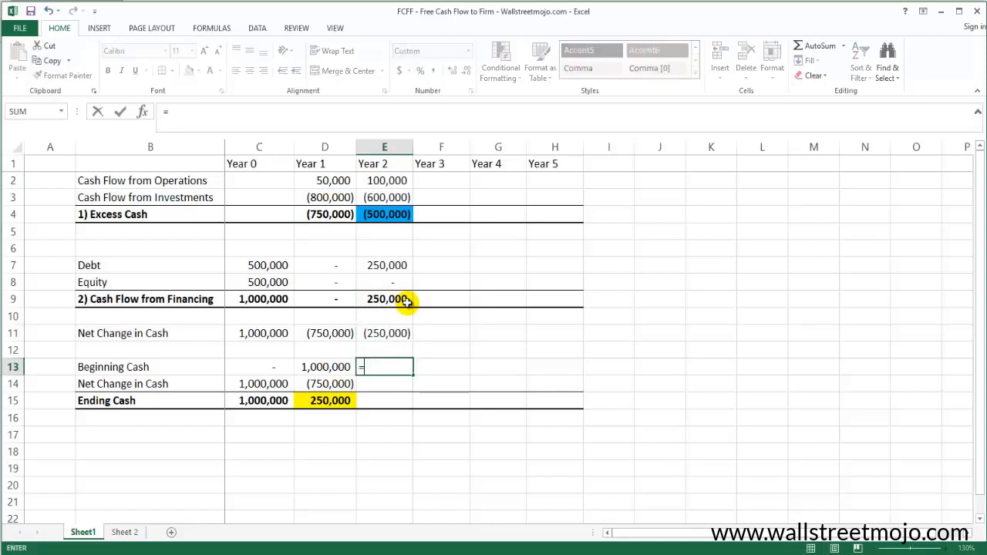
key("Left")
key("Down")
key("Down")
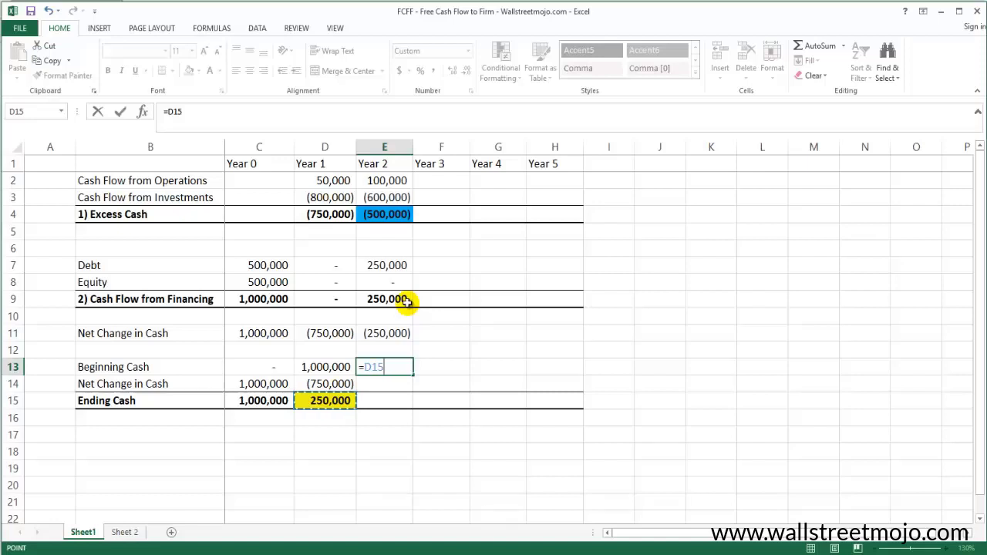
key("Return")
- Link the Year 2 Net Change in Cash in E14 to the calculation in E11
type("=")
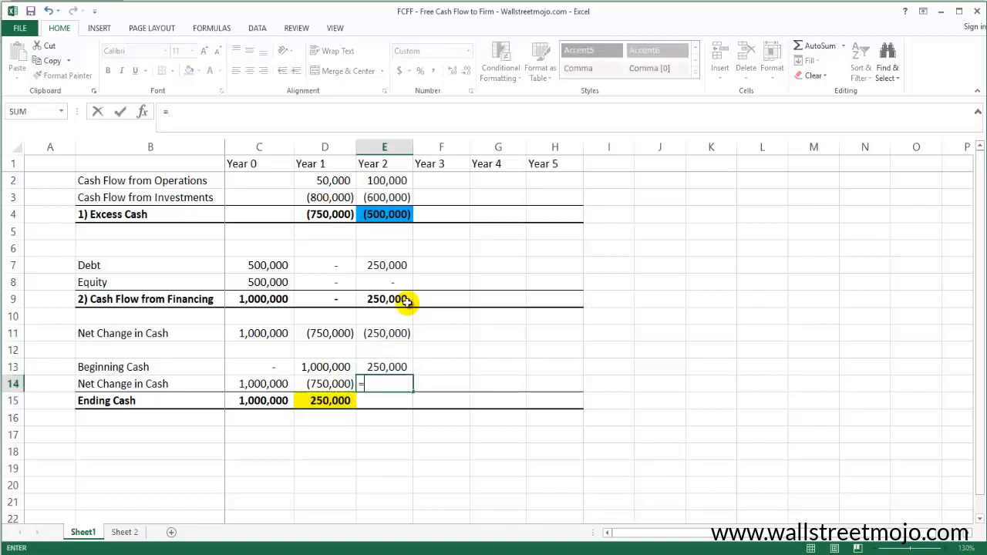
key("Up")
key("Up")
key("Up")
key("Return")
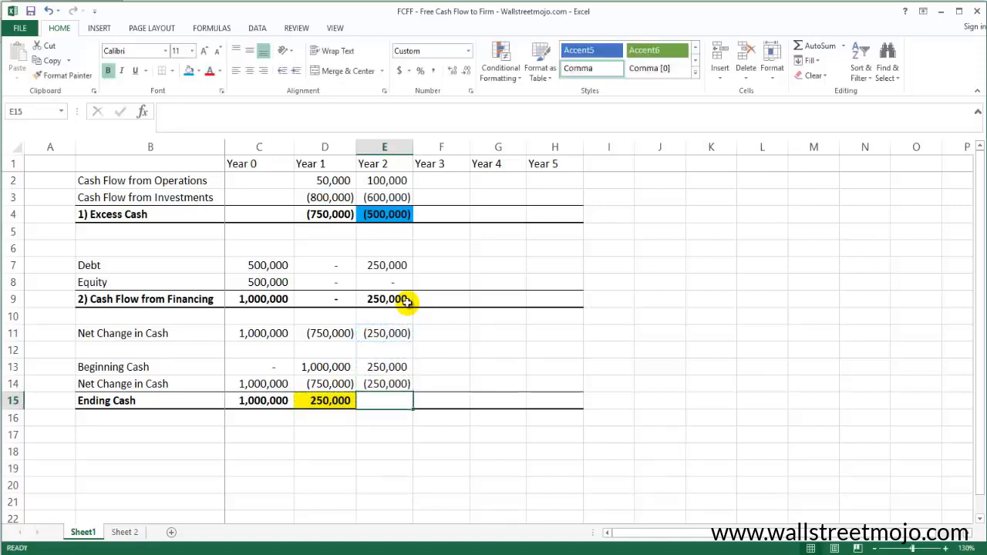
- Total the Year 2 Ending Cash in E15 with =SUM(E13:E14)
key("alt+equal")
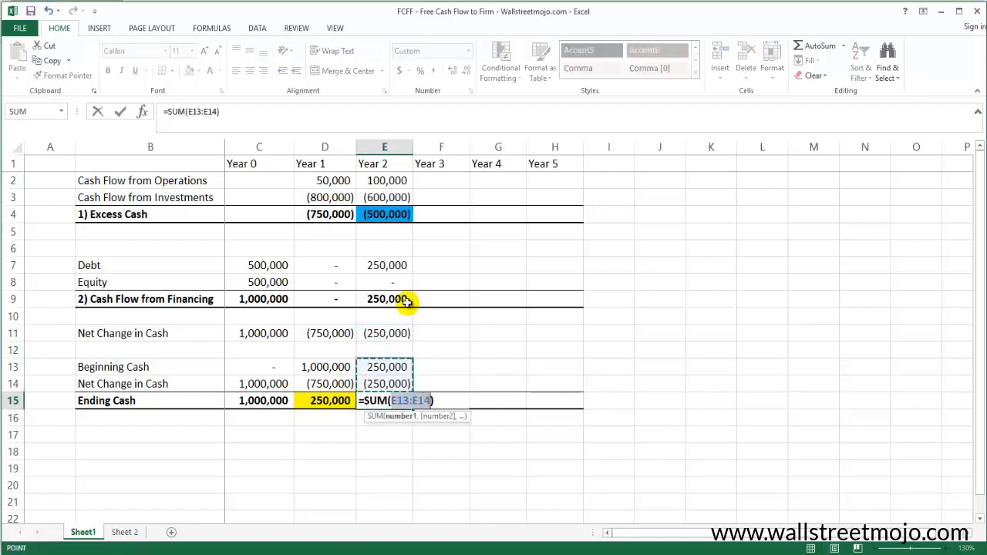
key("Return")
key("Up")
key("F2")
key("Escape")
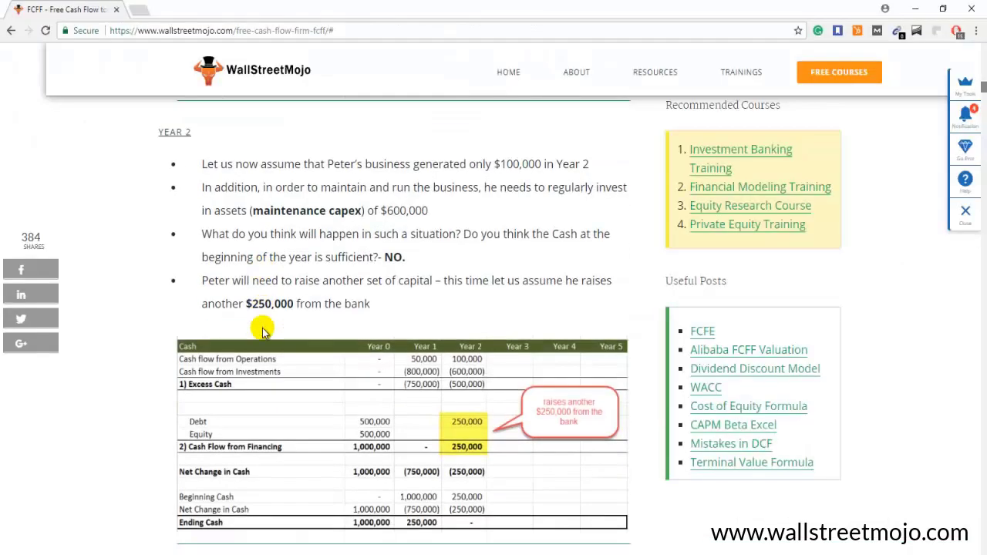
- Check the article's Year 3 assumptions and copy the Year 2 operations, investments and Excess Cash cells E2:E4 into F2:F4
scroll(260, 326, "down", 5)
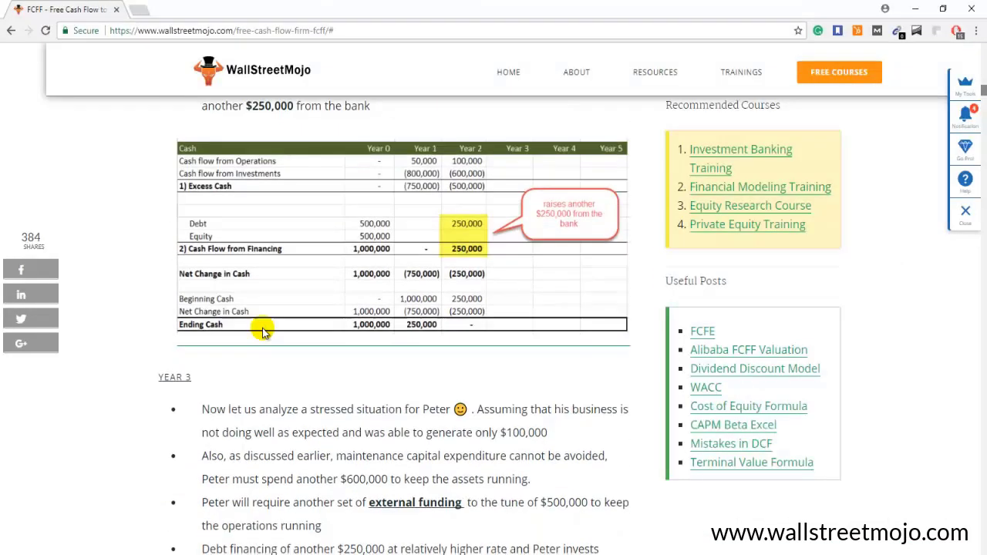
scroll(263, 328, "down", 1)
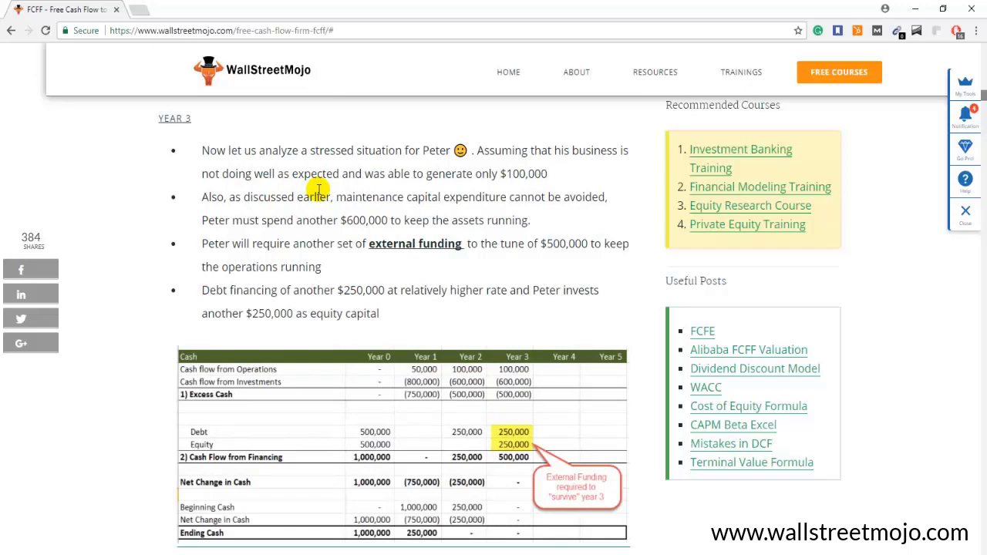
double_click(520, 175)
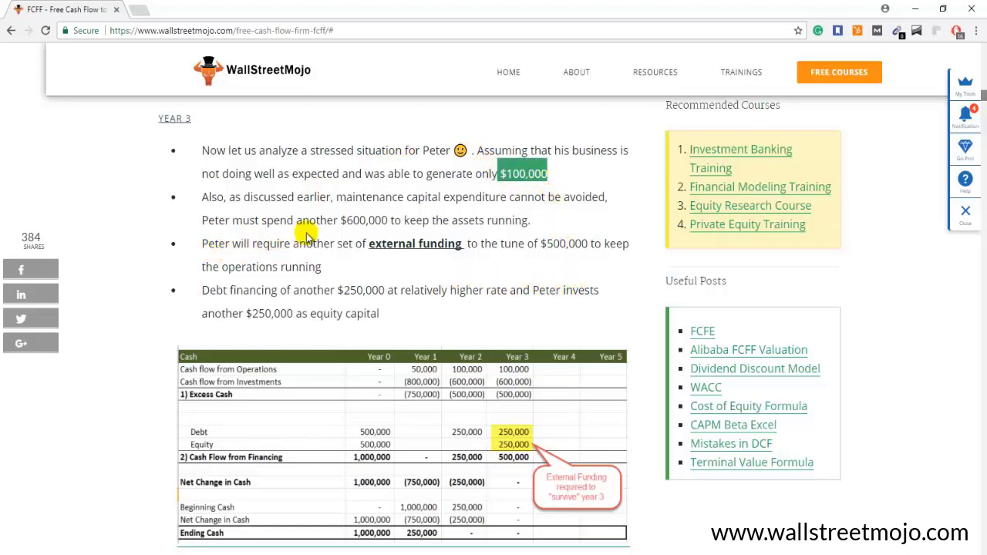
left_click_drag(341, 221, 388, 221)
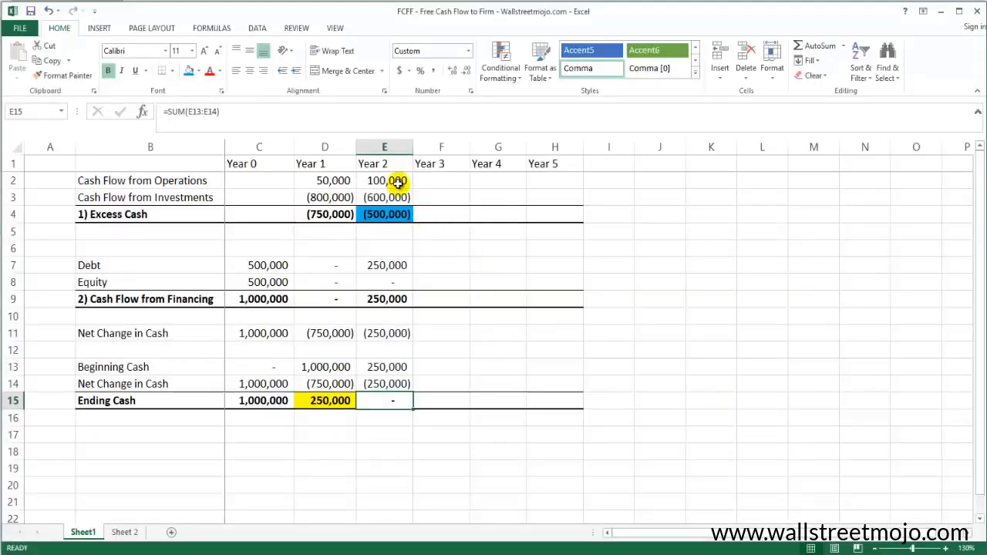
left_click_drag(380, 181, 392, 214)
key("ctrl+c")
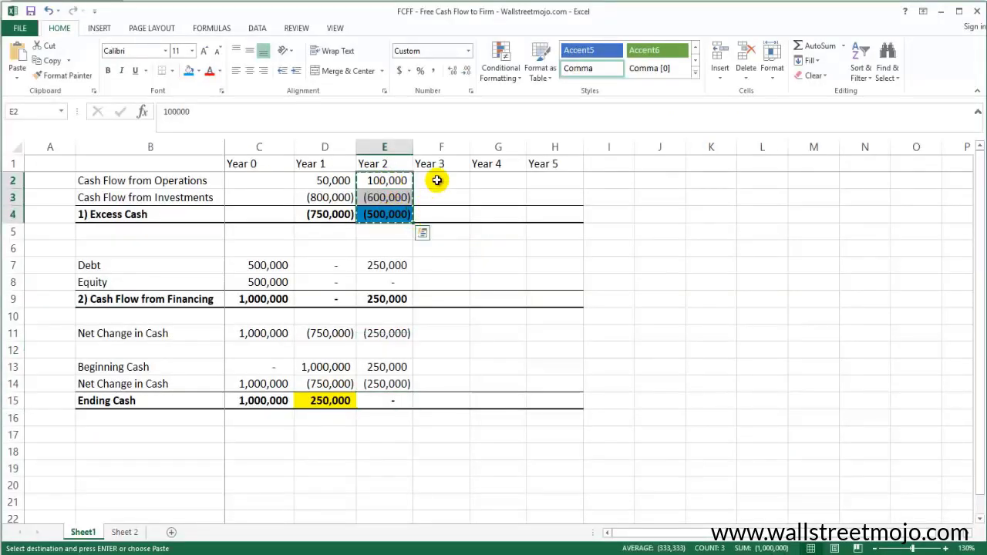
left_click_drag(435, 180, 439, 213)
key("ctrl+v")
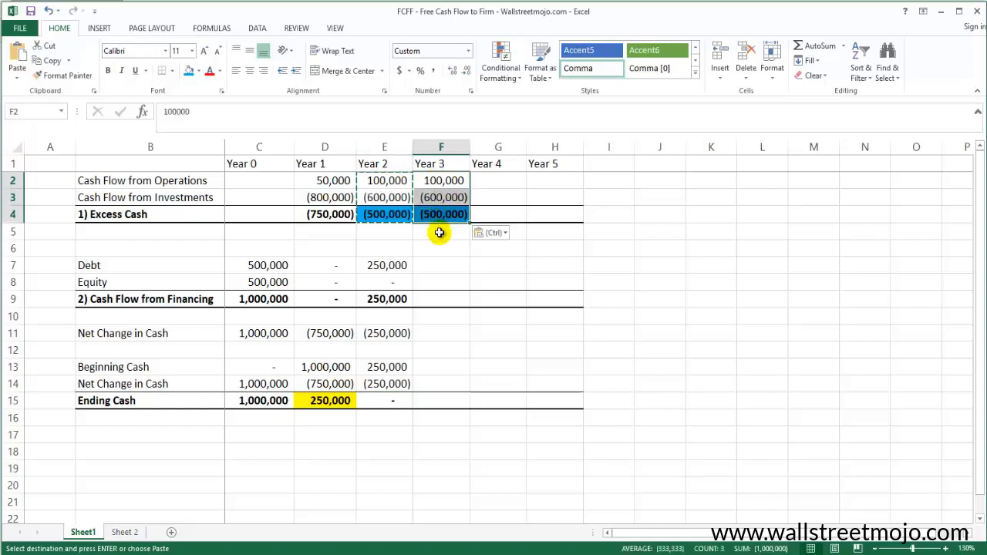
left_click(446, 215)
key("Escape")
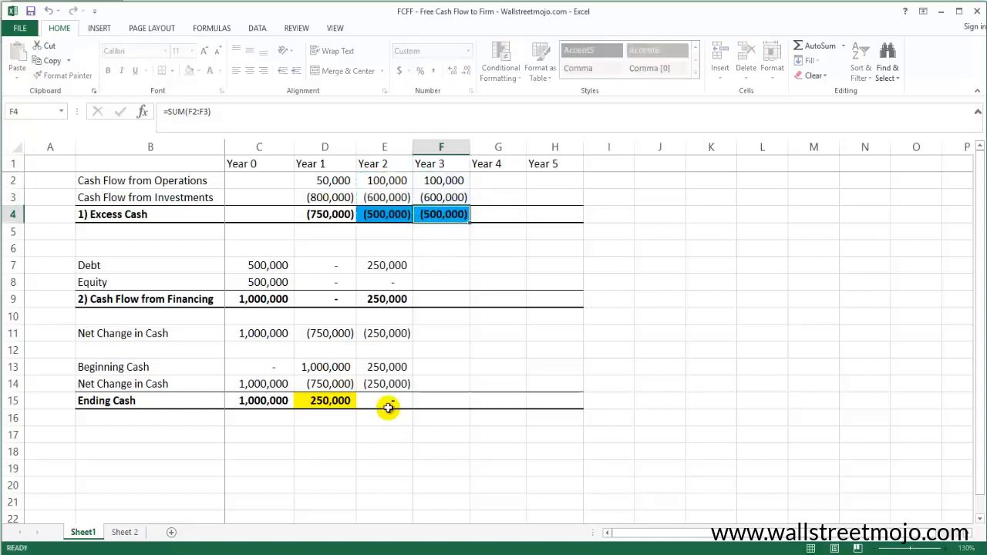
- Highlight the Year 2 Ending Cash in E15 with a yellow fill
left_click(388, 402)
left_click(198, 70)
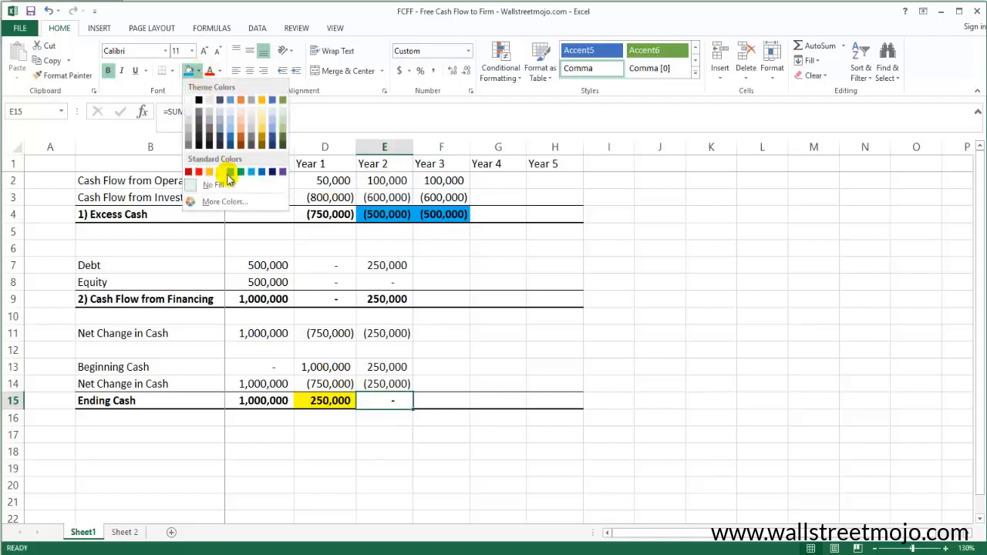
left_click(225, 170)
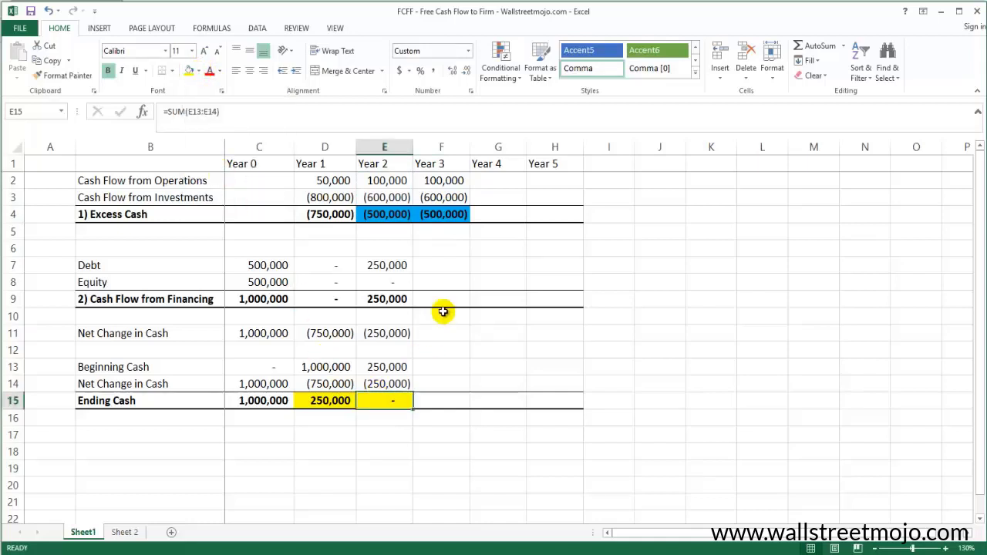
- Check the article's Year 3 external funding and copy the 250,000 Debt from E7 into Debt F7 and Equity F8
left_click(440, 265)
left_click_drag(440, 264, 445, 281)
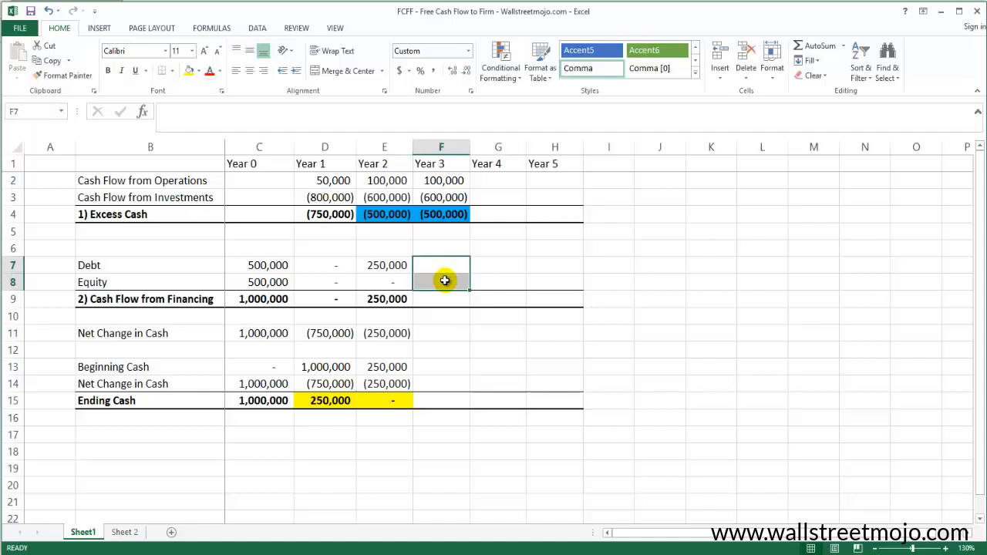
left_click(437, 215)
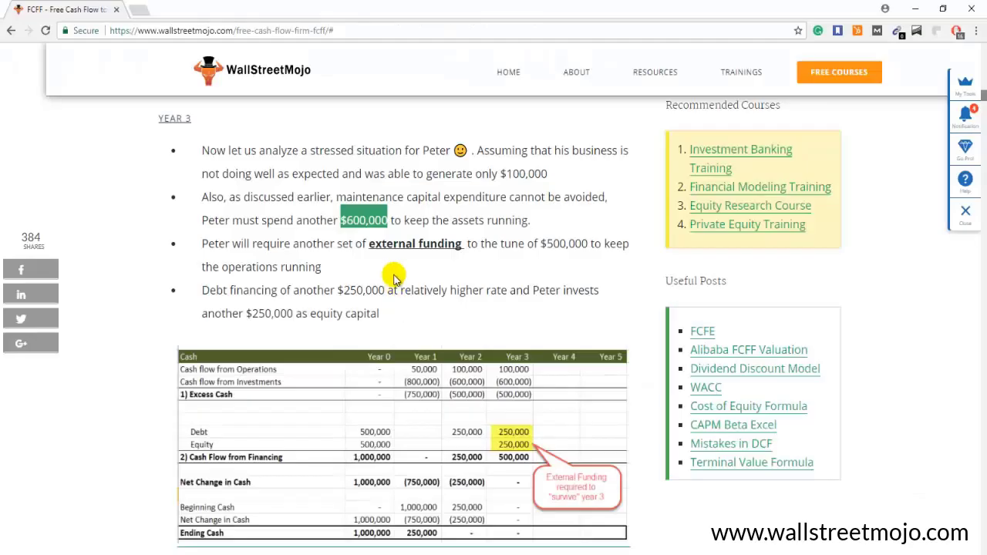
scroll(375, 286, "down", 1)
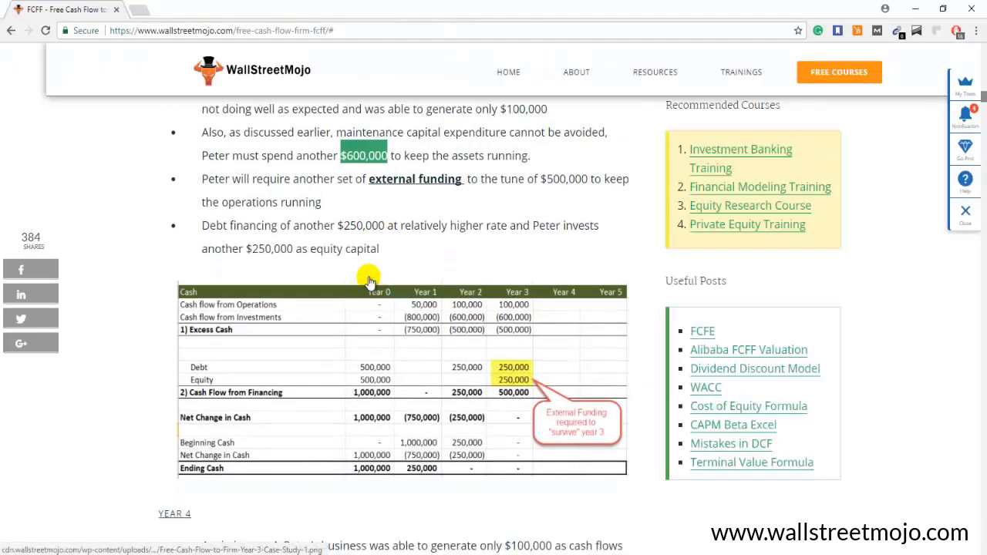
left_click(370, 244)
left_click_drag(201, 225, 519, 233)
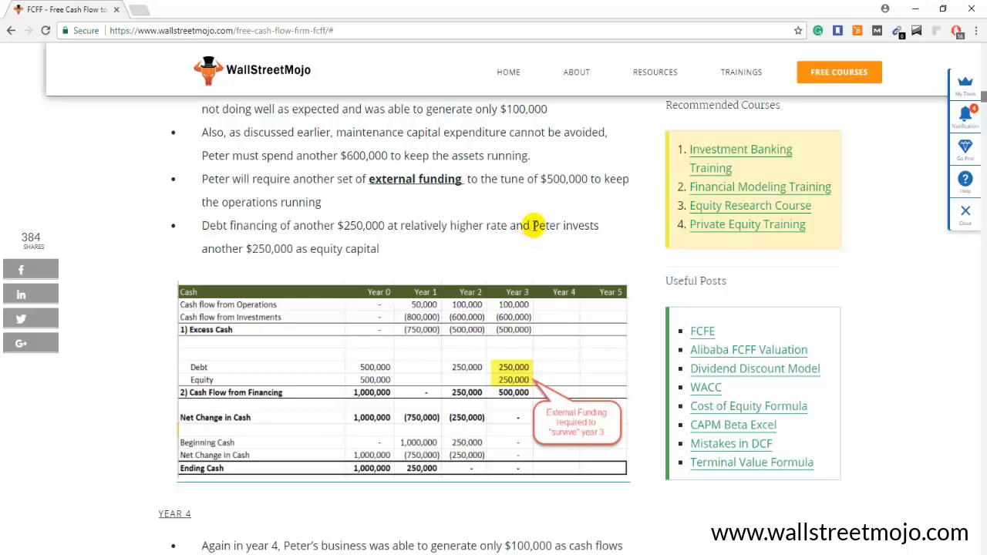
left_click_drag(533, 226, 388, 251)
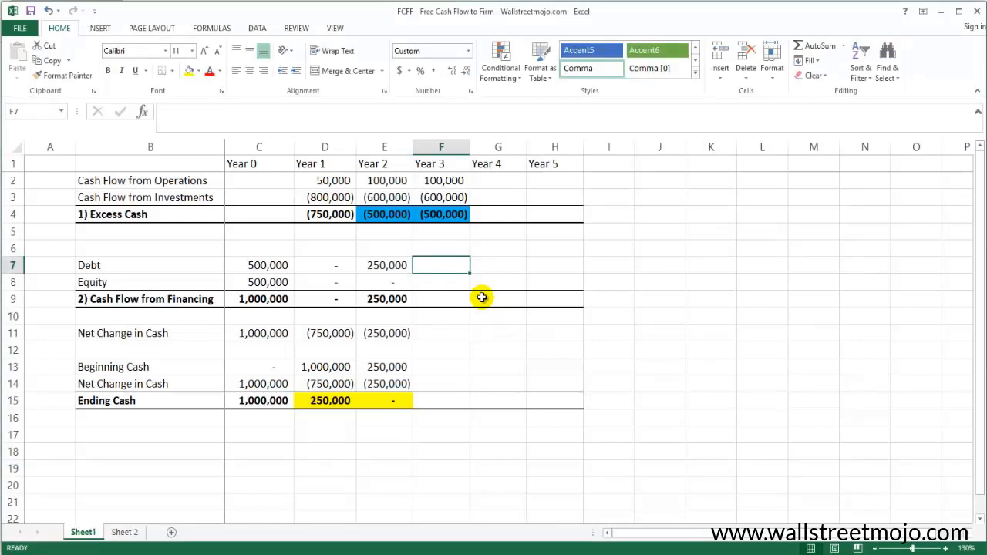
key("Left")
key("ctrl+c")
key("Right")
key("ctrl+v")
key("Down")
key("ctrl+v")
- Total the Year 3 Cash Flow from Financing in F9 by summing Debt and Equity
key("Down")
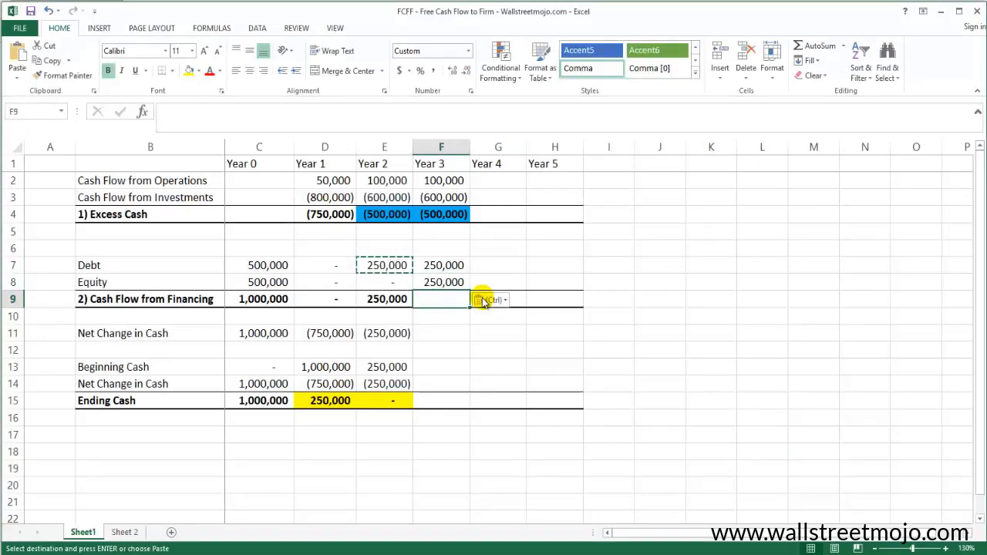
key("alt+equal")
key("Return")
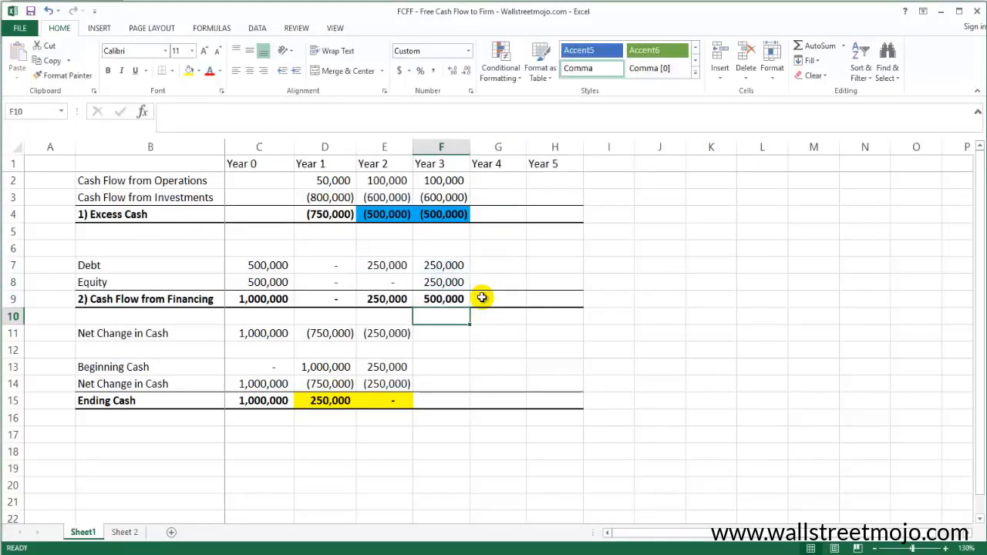
- Calculate the Year 3 Net Change in Cash in F11 as Cash Flow from Financing plus Excess Cash, =F9+F4
key("Down")
type("=")
key("Up")
key("Up")
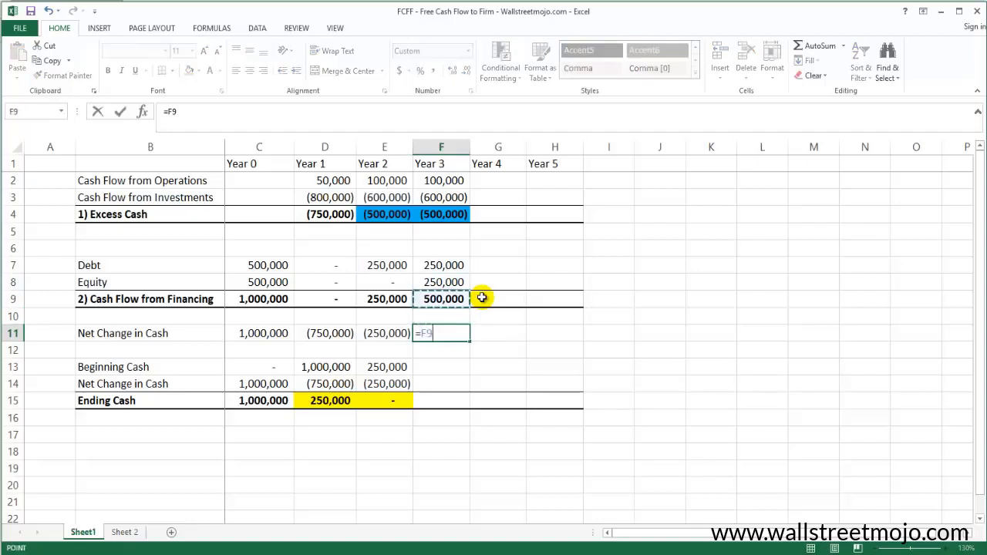
type("+")
key("Up")
key("Up")
key("Up")
key("Up")
key("Up")
key("Up")
key("Up")
key("Return")
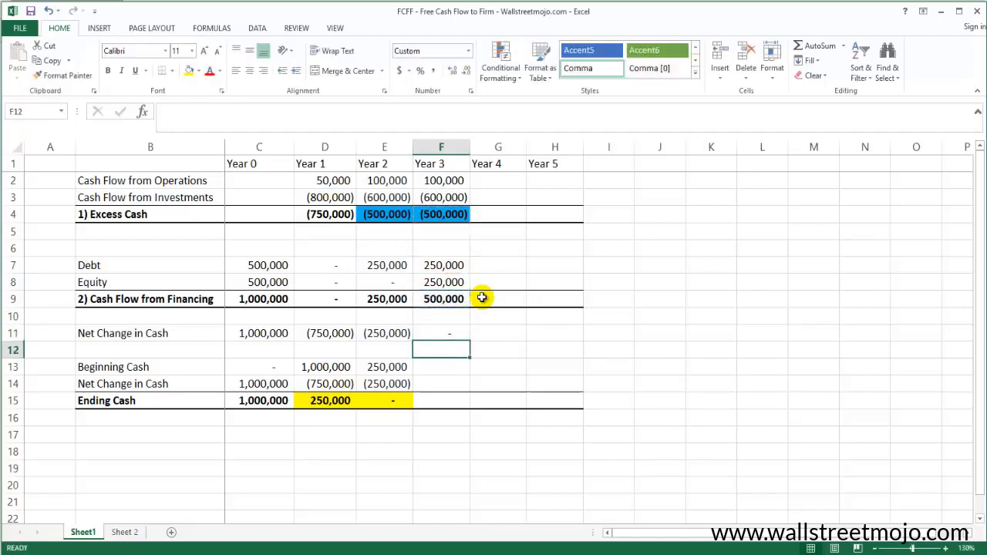
- Link Year 3 Beginning Cash F13 to the Year 2 Ending Cash E15, and Net Change in Cash F14 to F11
key("Down")
type("=")
key("Left")
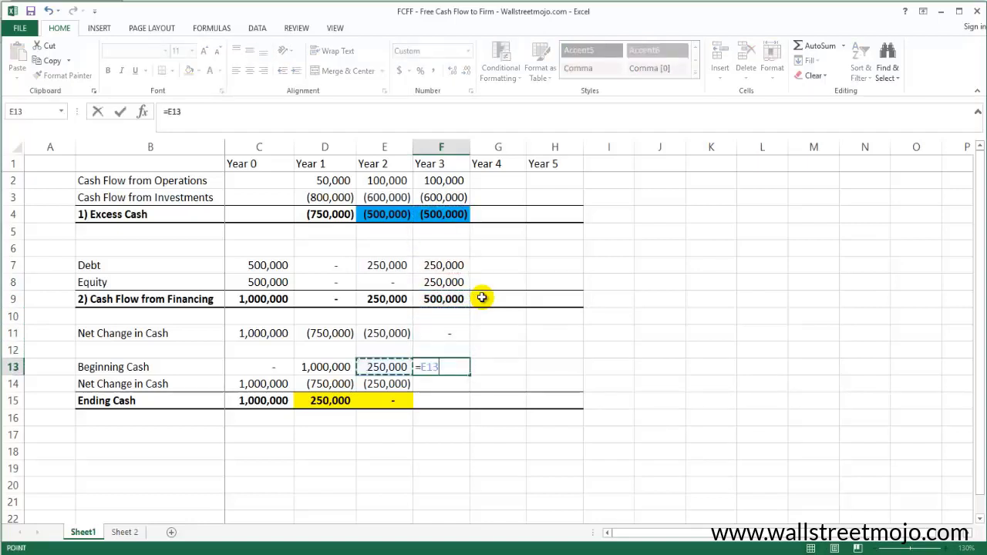
key("Down")
key("Down")
key("Return")
type("=")
key("Up")
key("Up")
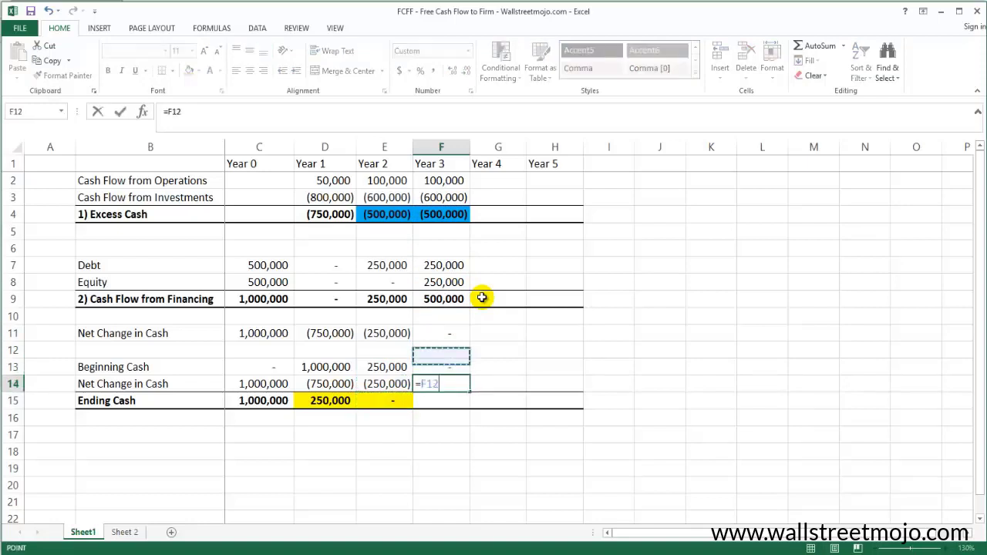
key("Up")
key("Return")
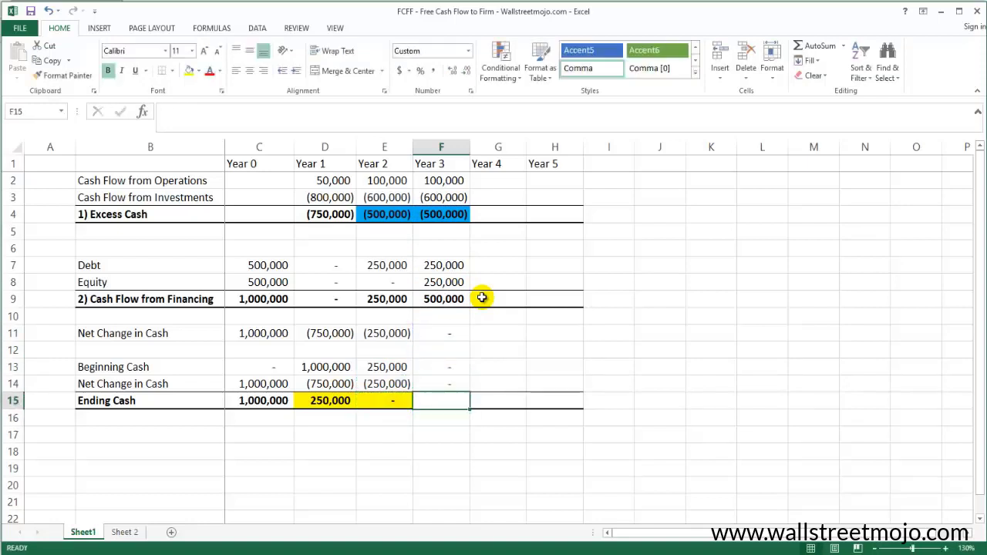
- Total the Year 3 Ending Cash in F15 with =SUM(F13:F14) and check its formula
key("alt+equal")
key("Return")
key("Up")
key("F2")
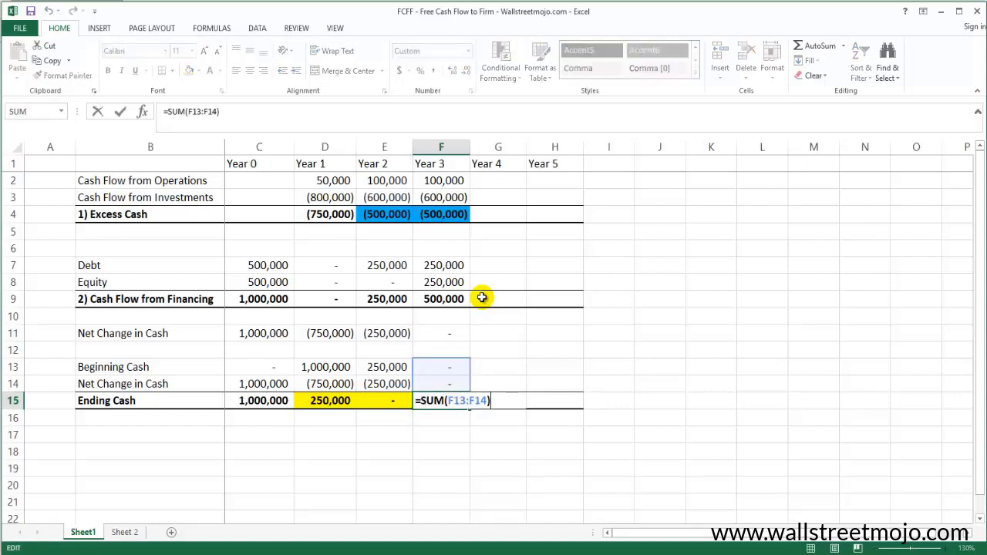
key("Escape")
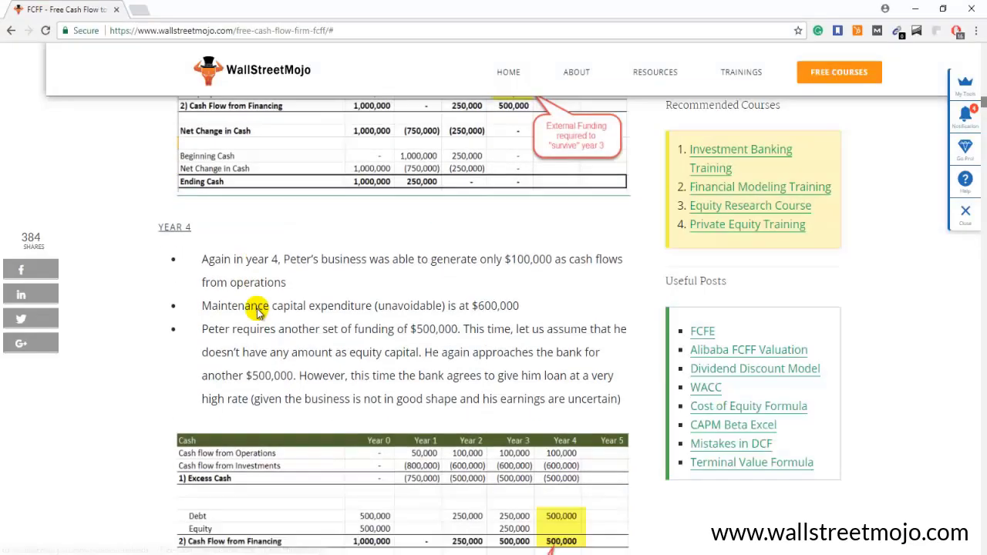
- Check the article's Year 4 assumptions and copy the Year 3 operations, investments and Excess Cash cells F2:F4 into G2:G4
scroll(254, 254, "down", 1)
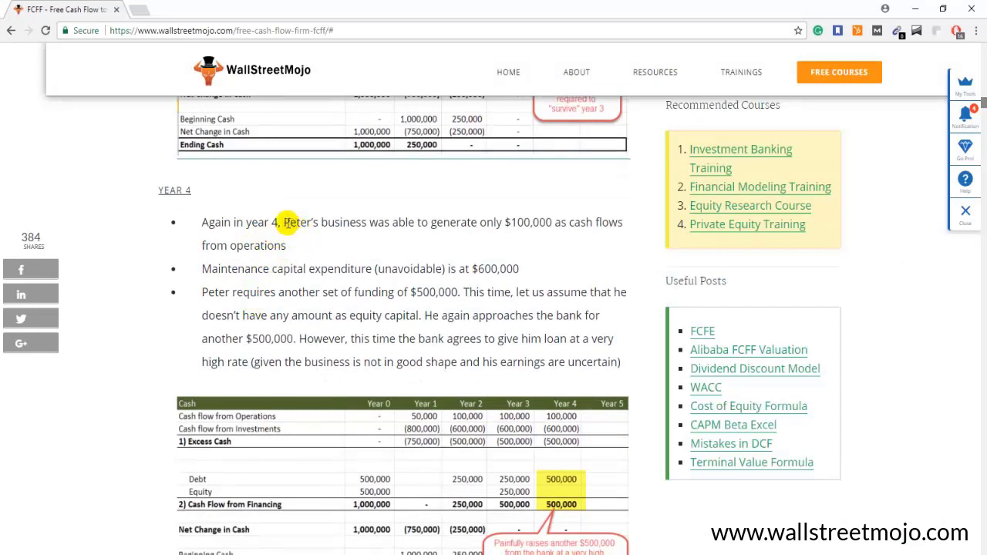
left_click_drag(284, 222, 554, 219)
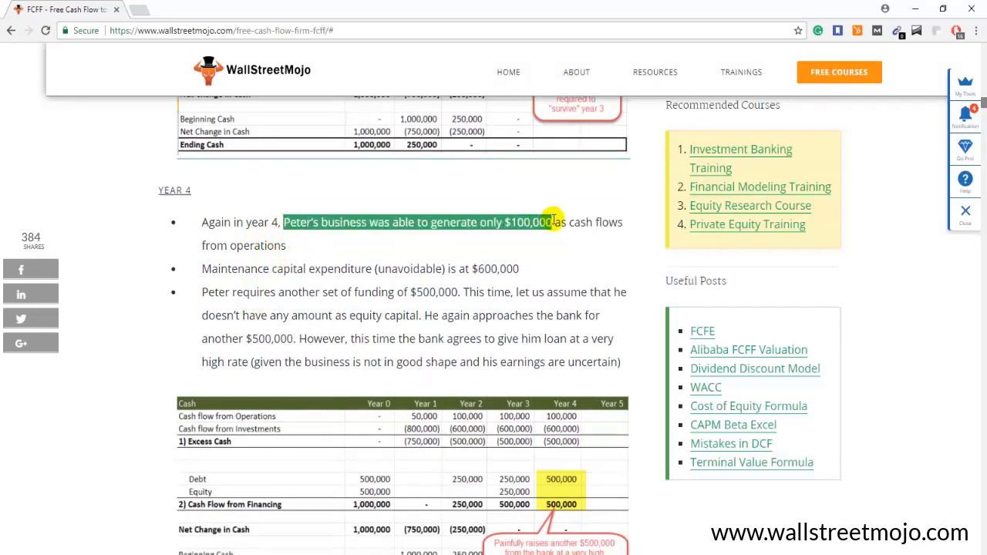
left_click_drag(202, 268, 532, 269)
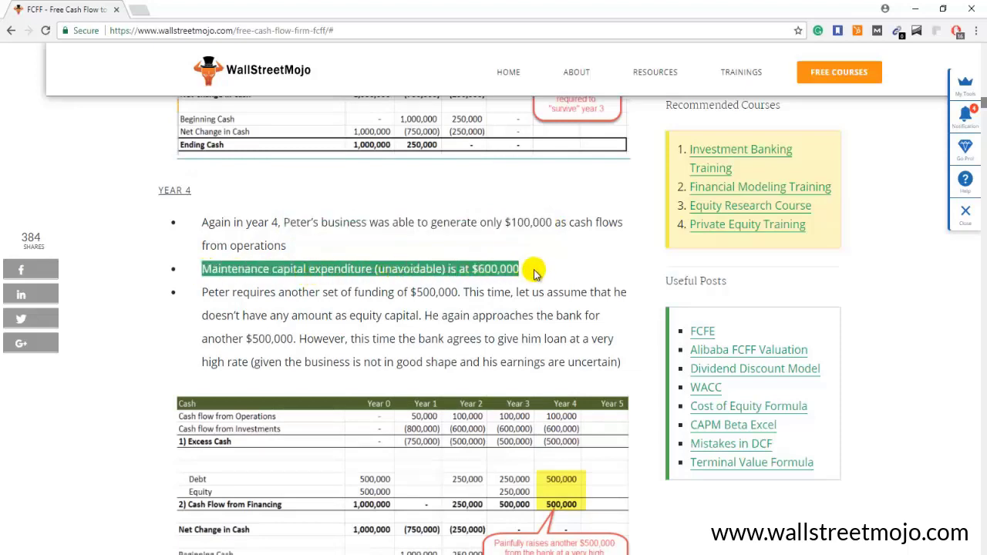
left_click(540, 276)
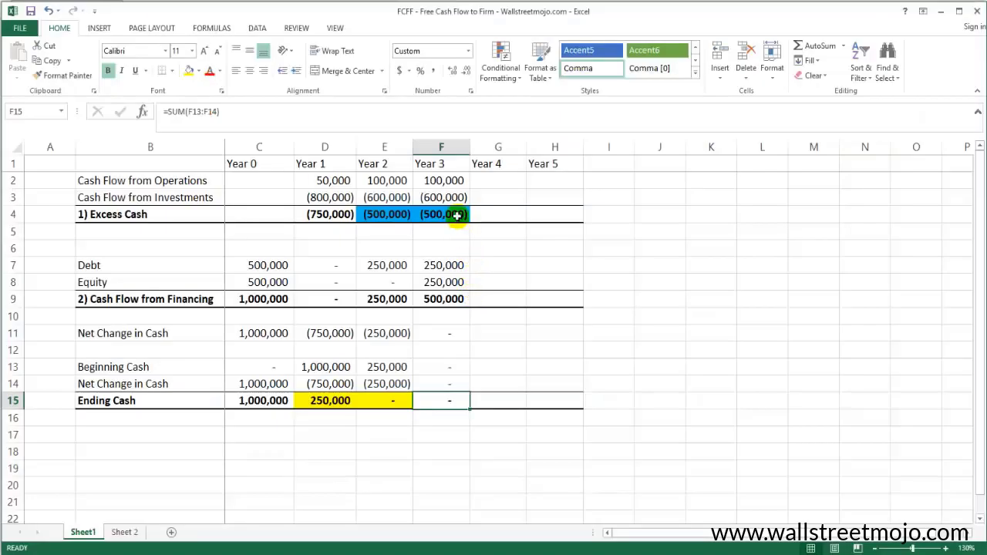
left_click_drag(441, 180, 447, 214)
key("ctrl+c")
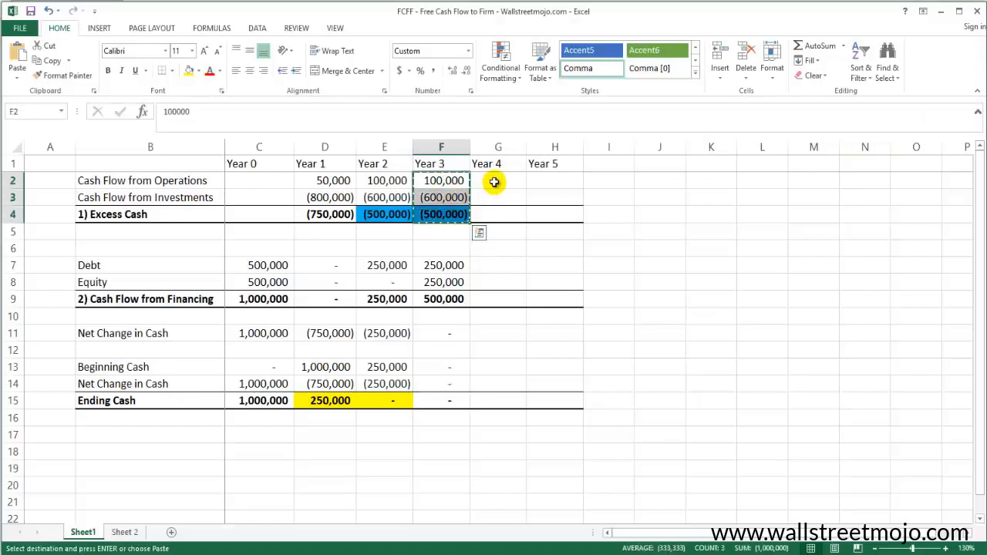
left_click(494, 180)
key("ctrl+v")
left_click(499, 197)
left_click(500, 214)
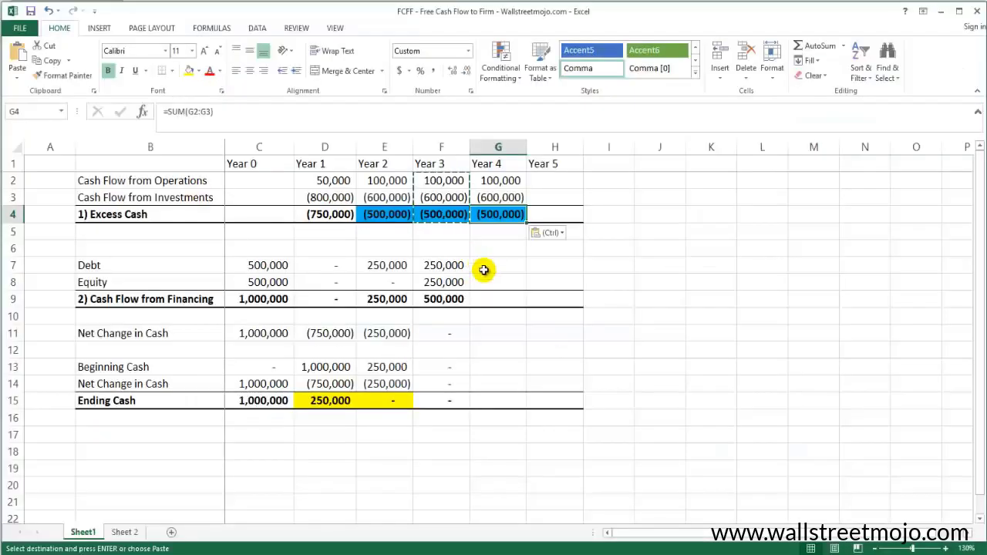
- Compare the Excess Cash figures of Years 2 to 4 with the debt and equity funding raised in each year
left_click_drag(493, 265, 500, 280)
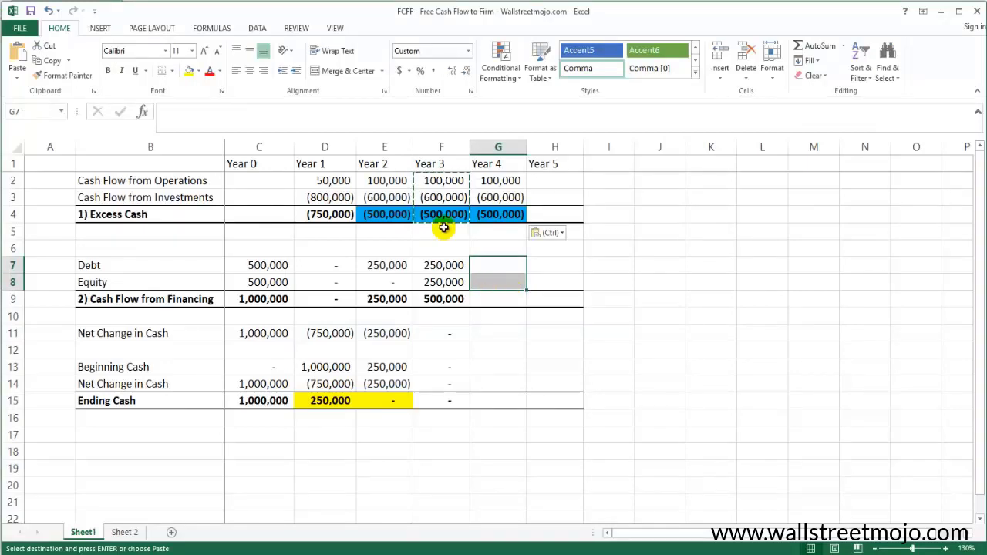
left_click_drag(386, 185, 386, 216)
left_click(381, 266)
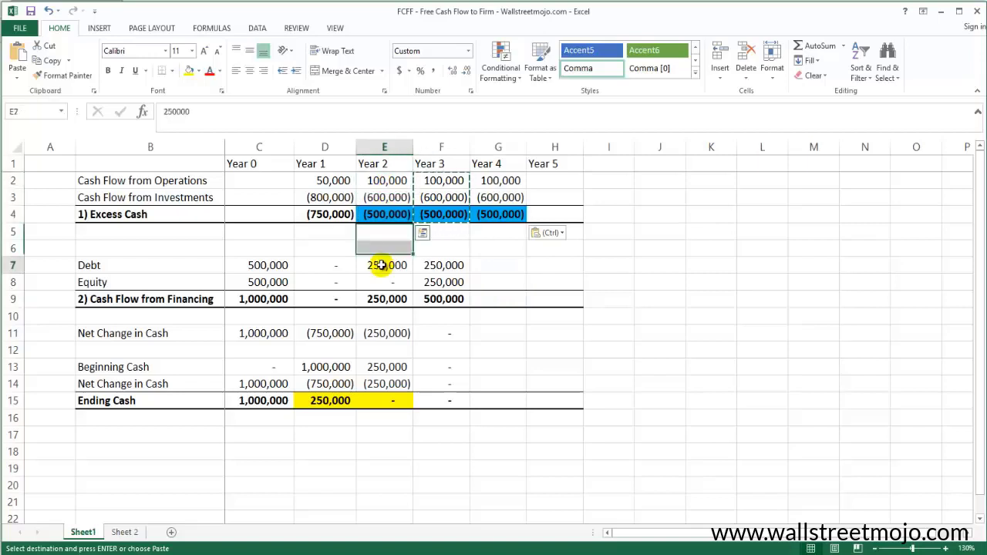
left_click_drag(374, 180, 381, 241)
left_click(379, 264)
left_click_drag(440, 180, 446, 210)
left_click_drag(447, 267, 445, 280)
left_click_drag(498, 181, 500, 215)
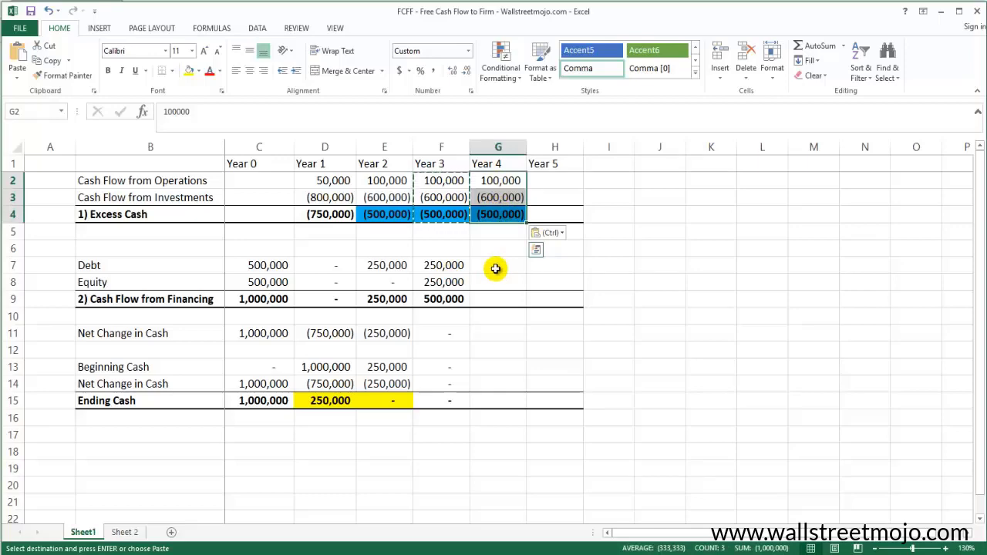
- Check the article's Year 4 funding and enter 500,000 for Debt in G7 and 0 for Equity in G8
key("alt+Tab")
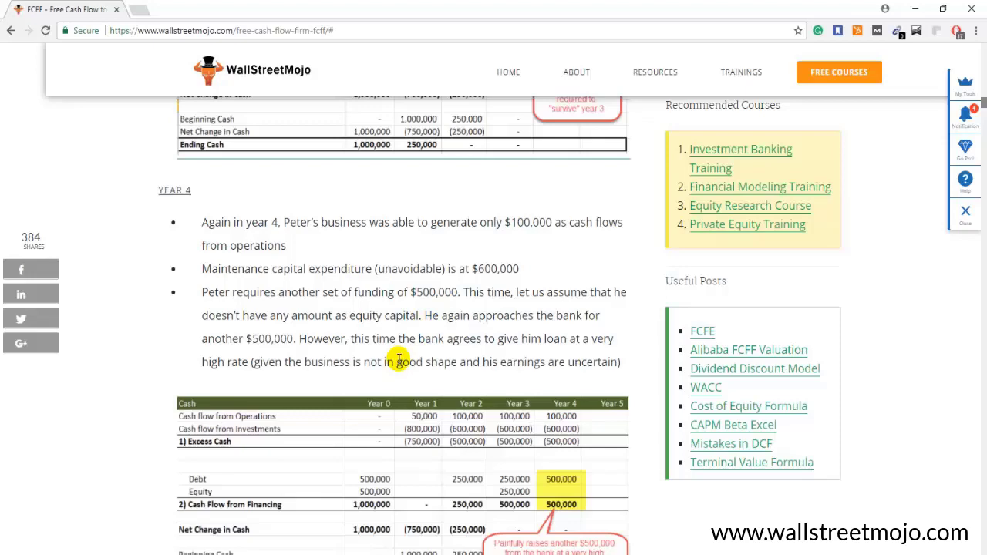
key("alt+Tab")
left_click(482, 272)
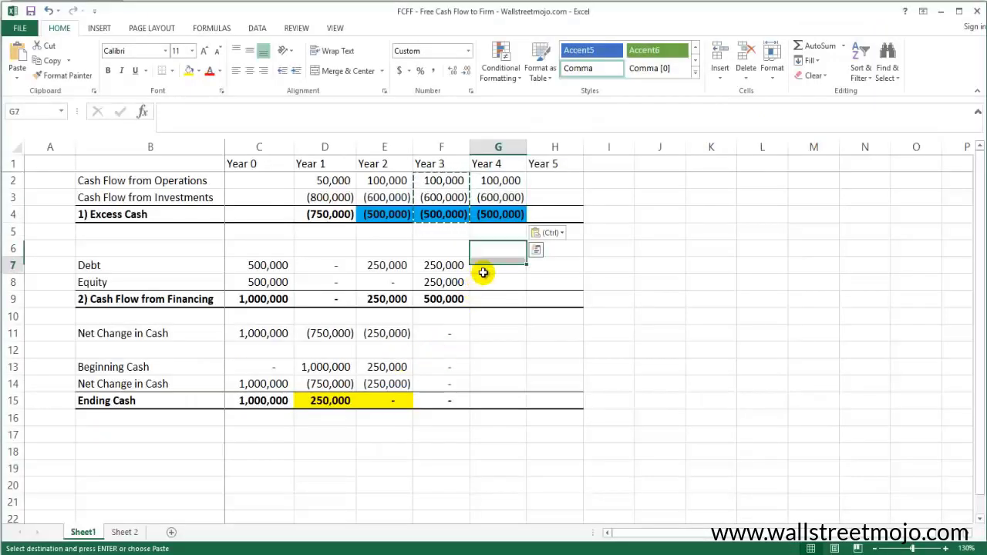
type("500000")
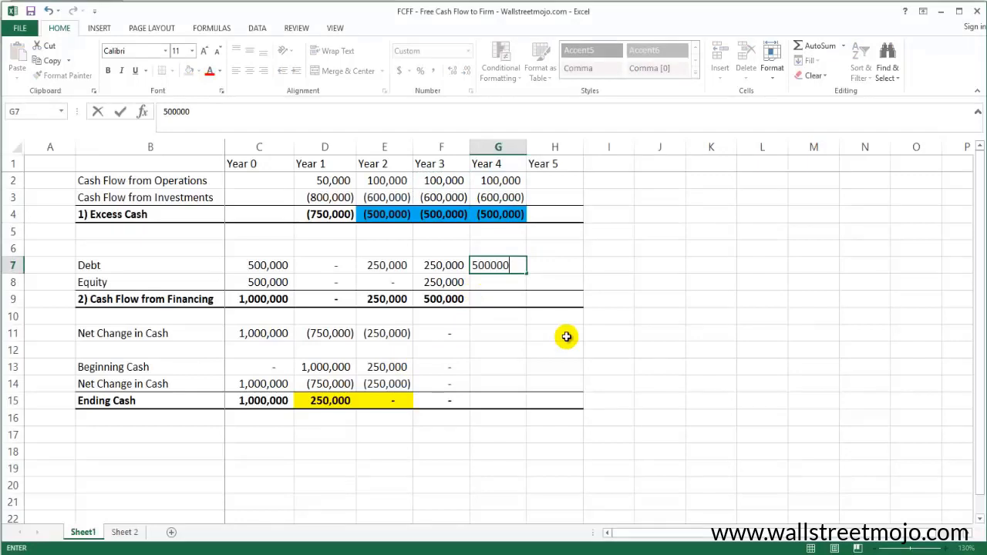
key("Return")
type("0")
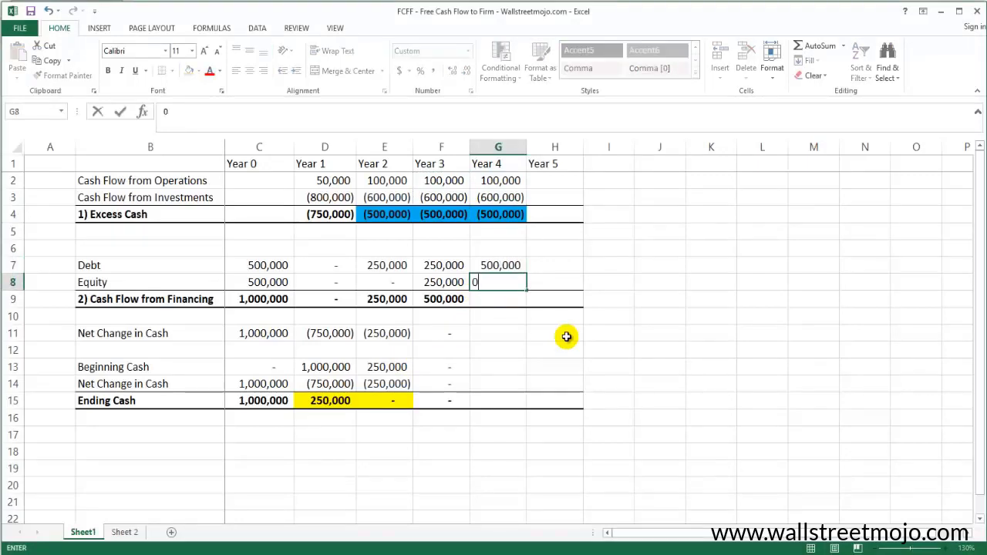
key("Return")
- Total the Year 4 Cash Flow from Financing in G9 with =SUM(G7:G8)
type("=SUM(G7:G8)")
key("Return")
key("Down")
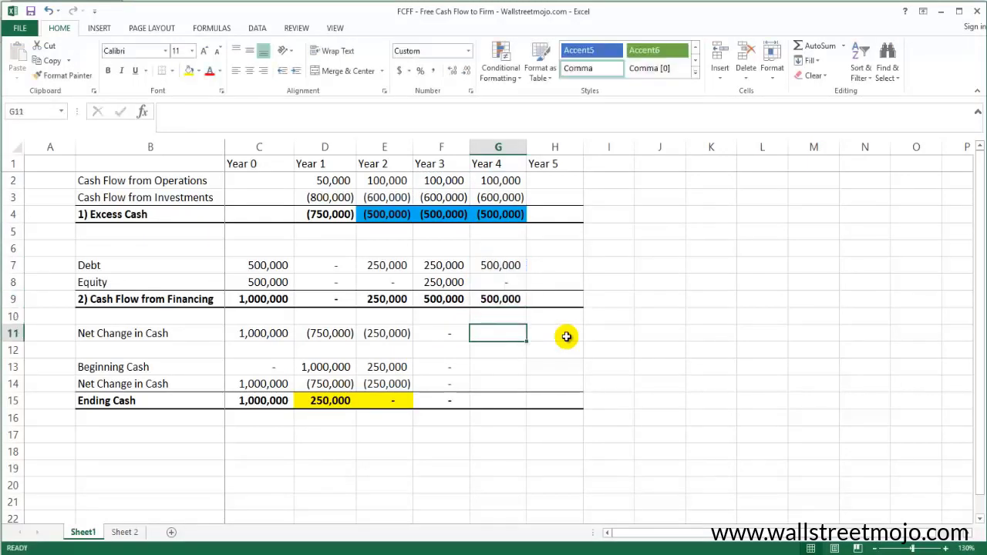
- Calculate the Year 4 Net Change in Cash in G11 as Cash Flow from Financing plus Excess Cash, =G9+G4
type("=")
key("Up")
key("Up")
key("Up")
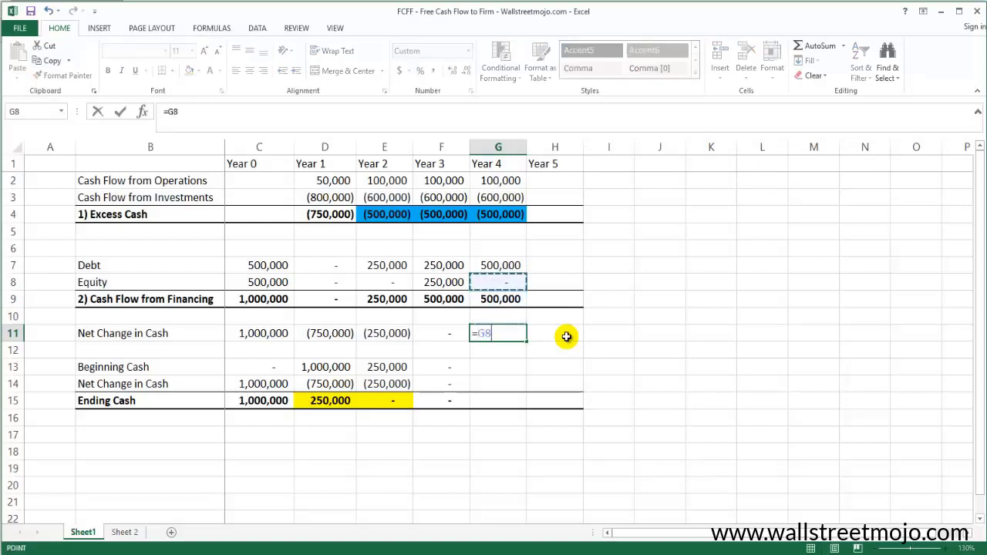
key("Down")
type("+")
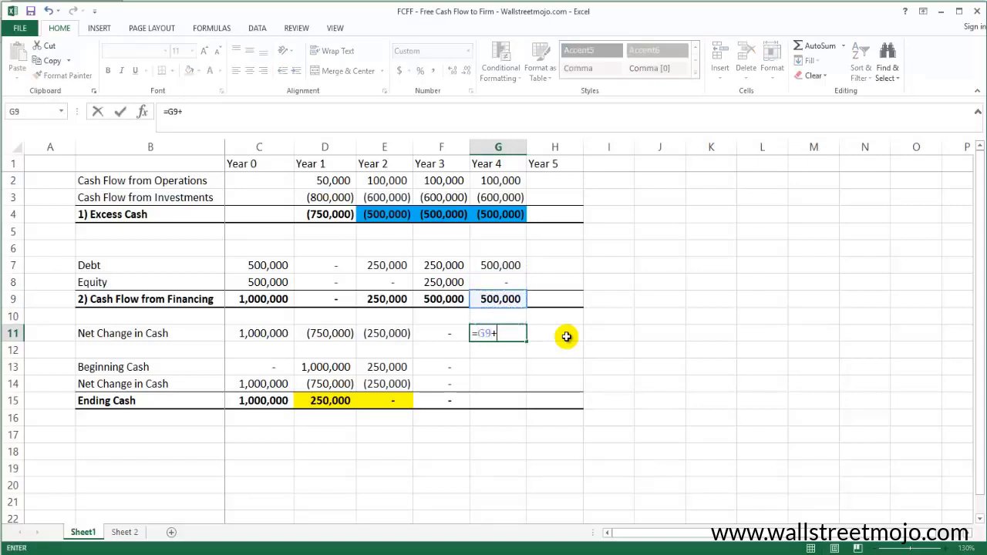
key("Up")
key("Up")
key("Up")
key("Up")
key("Up")
key("Up")
key("Up")
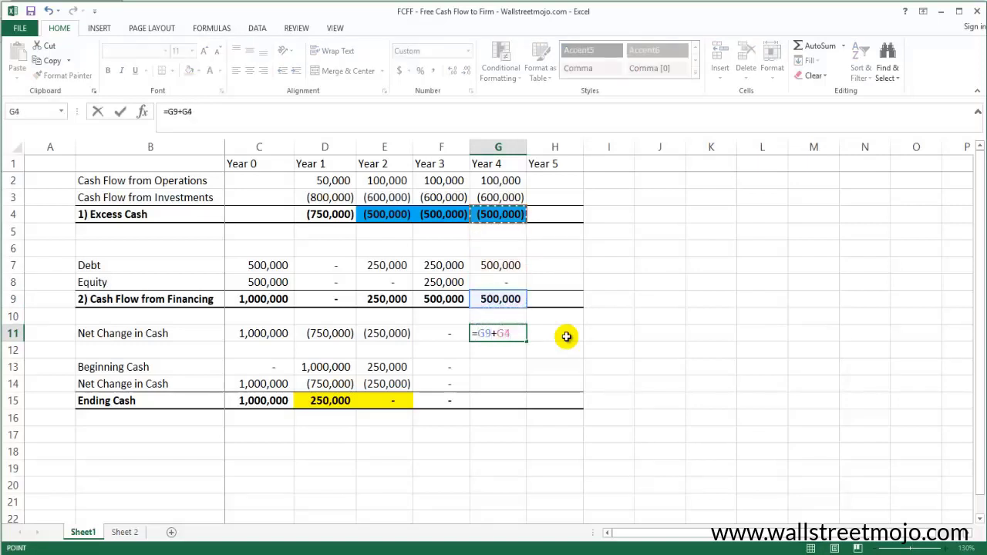
key("Return")
- Link Year 4 Beginning Cash G13 to the Year 3 Ending Cash F15, and Net Change in Cash G14 to G11
key("Down")
type("=")
key("Left")
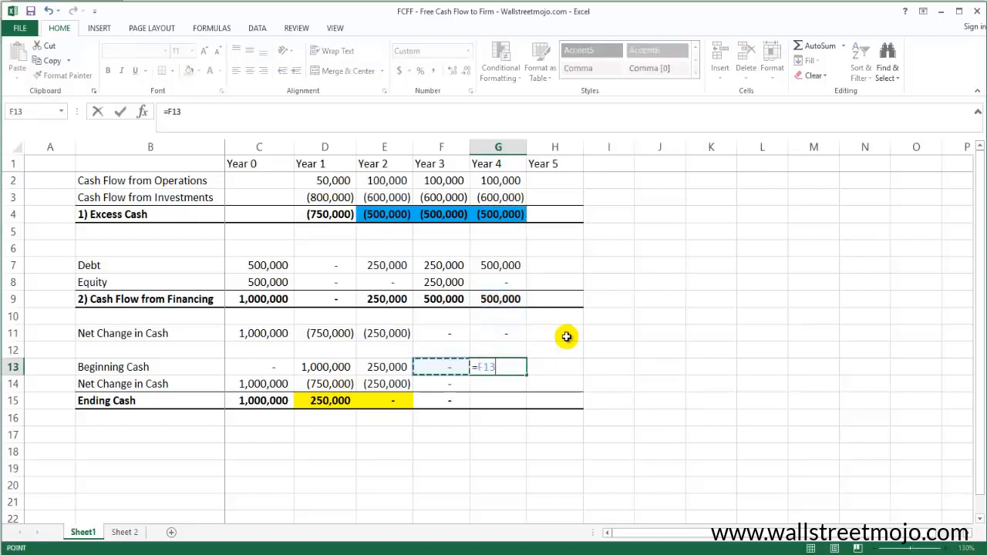
key("Down")
key("Down")
key("Return")
type("=")
key("Up")
key("Up")
key("Up")
key("Return")
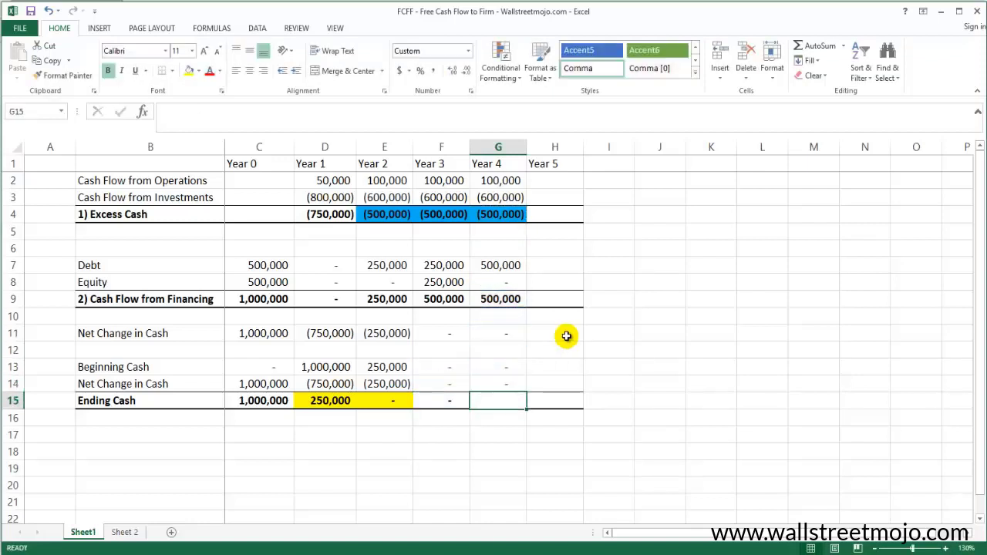
- Total the Year 4 Ending Cash in G15 with =SUM(G13:G14)
key("alt+equal")
key("Return")
key("Up")
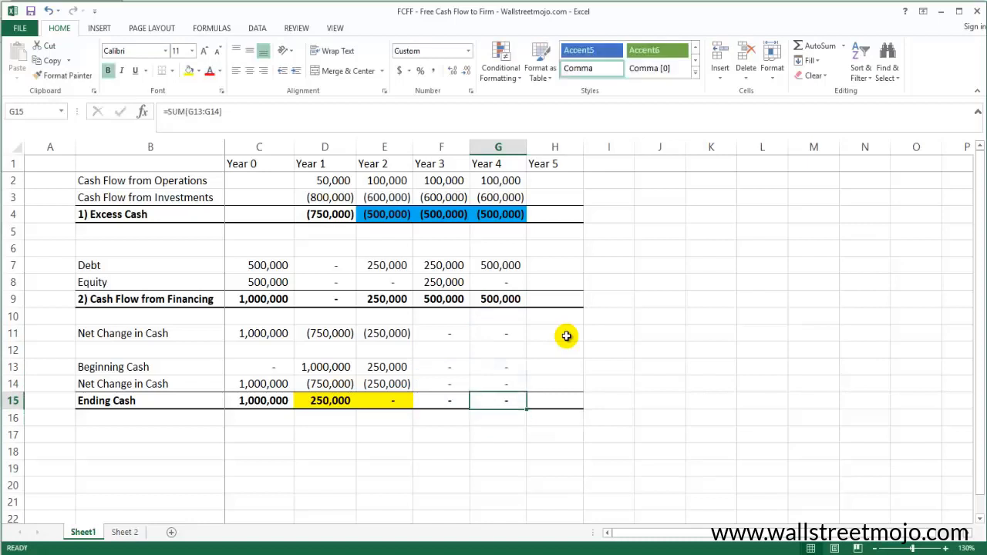
- Copy the Year 4 operations, investments and Excess Cash cells G2:G4 into the Year 5 cells H2:H4
key("Up")
key("Up")
key("Up")
key("Up")
key("Up")
key("Up")
key("Up")
key("Up")
key("Up")
key("Up")
key("Up")
key("Up")
key("Up")
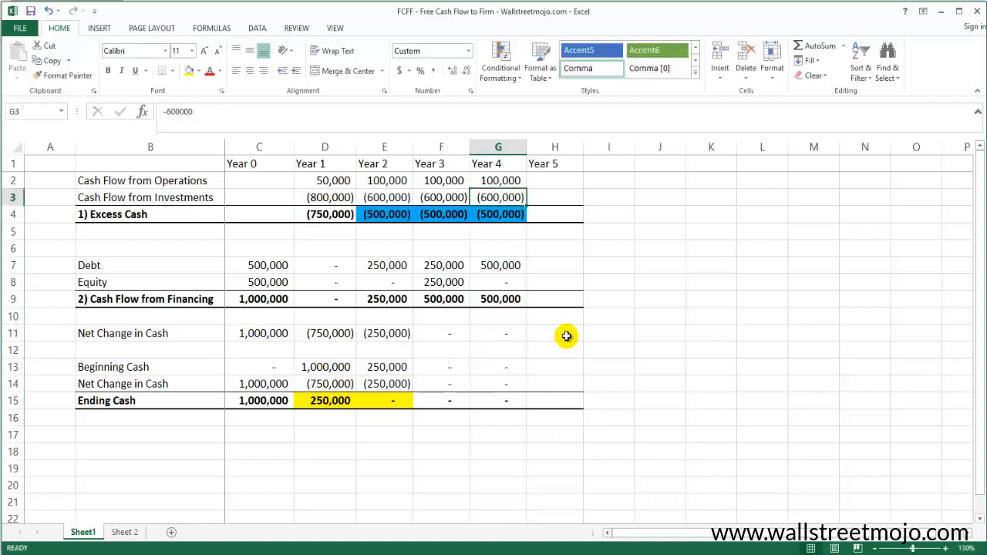
key("shift+Down")
key("shift+Down")
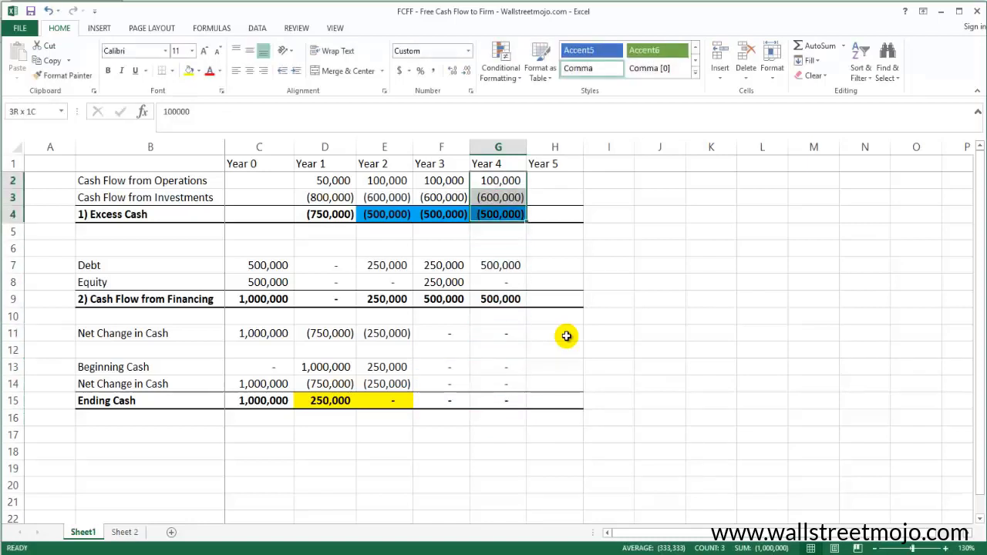
key("ctrl+c")
key("Right")
key("ctrl+v")
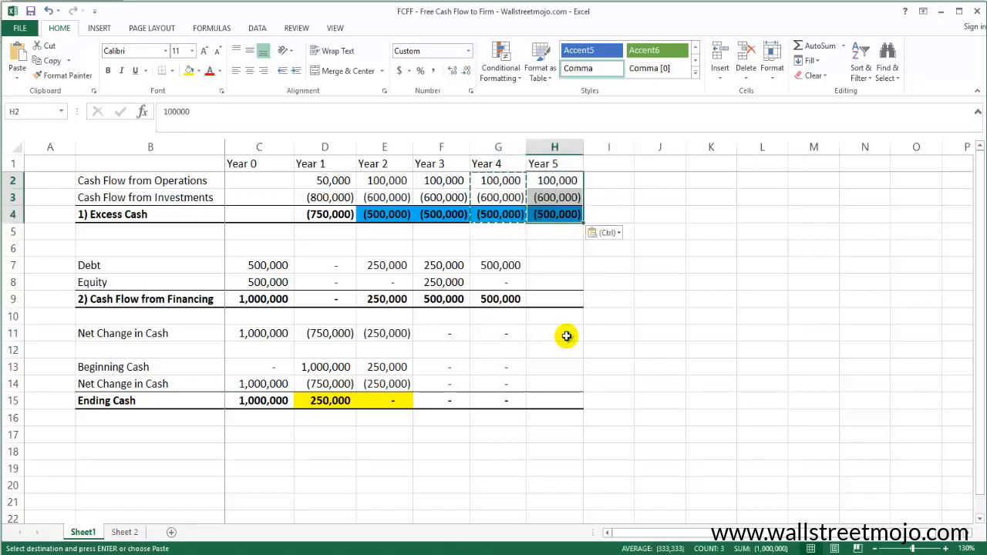
key("Down")
key("Down")
key("Escape")
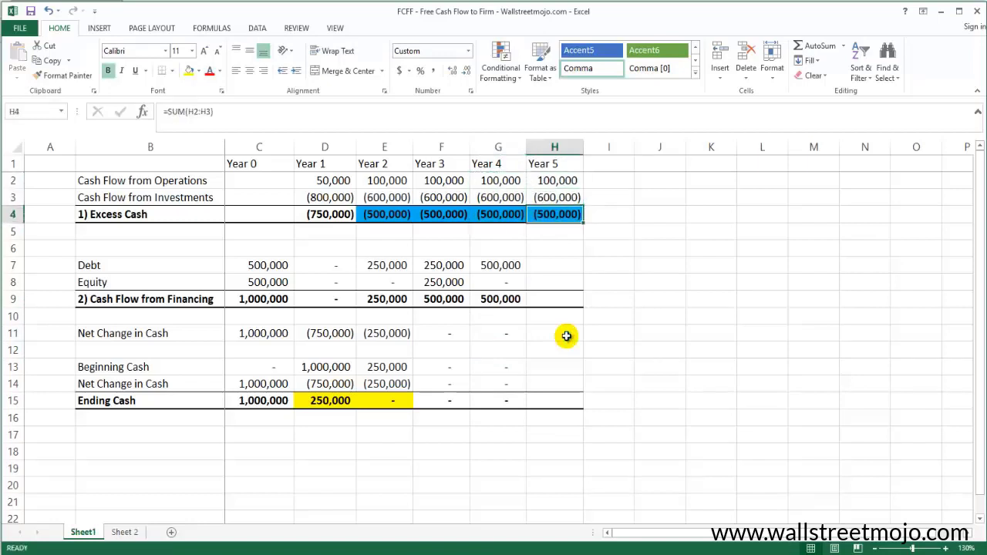
key("Down")
key("Down")
key("Down")
key("Left")
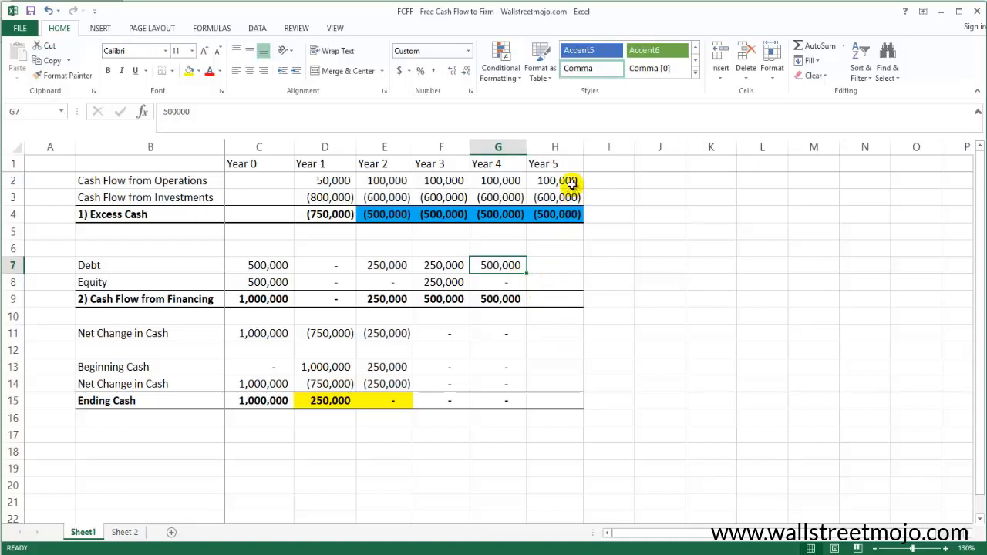
left_click_drag(571, 180, 574, 214)
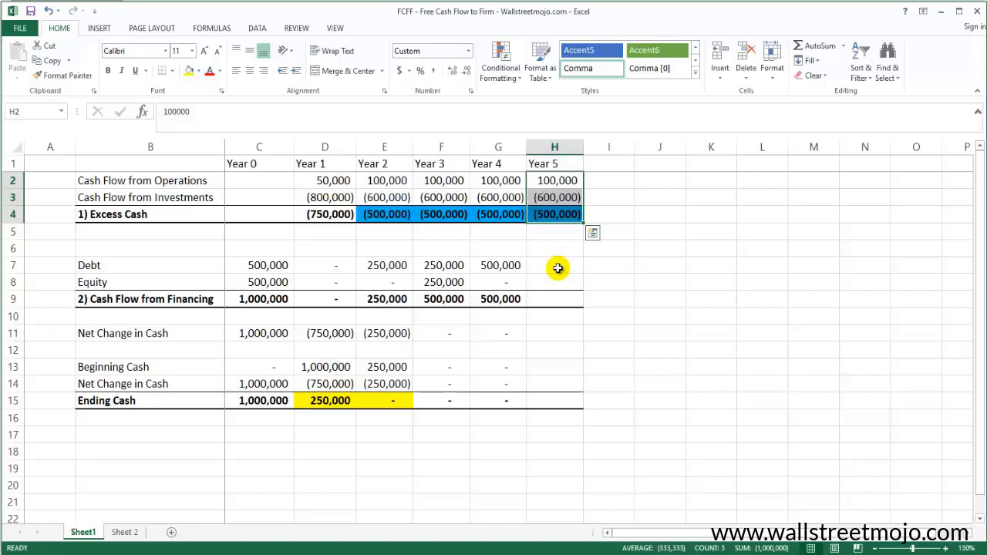
- Enter the note NO! in bold in I7, beside the Year 5 Debt cell
left_click(558, 267)
left_click(630, 265)
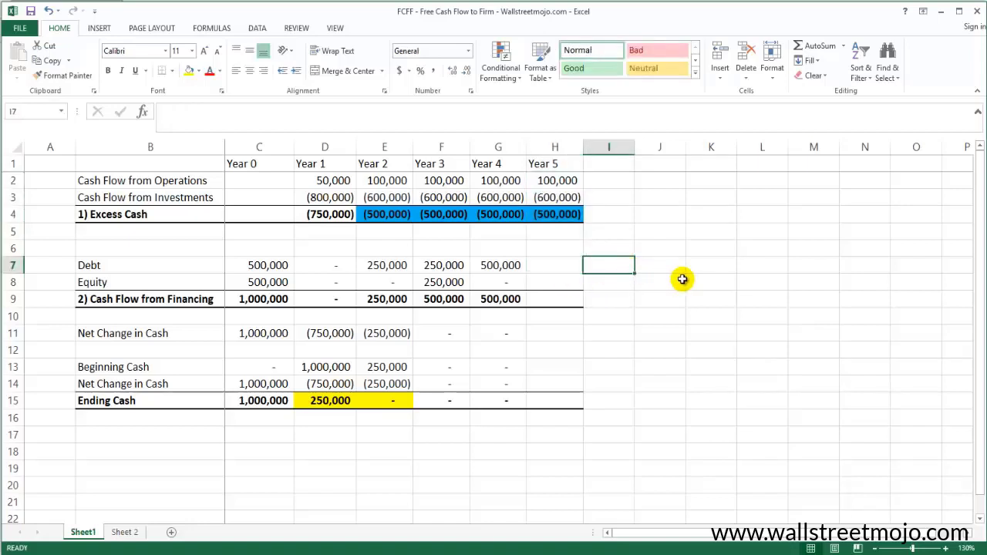
type("NO!")
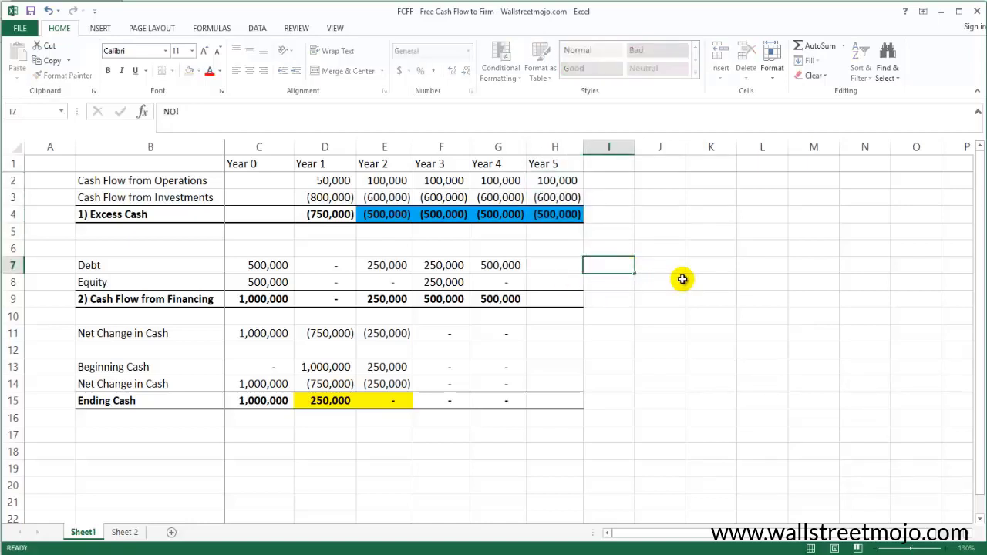
key("Return")
key("Up")
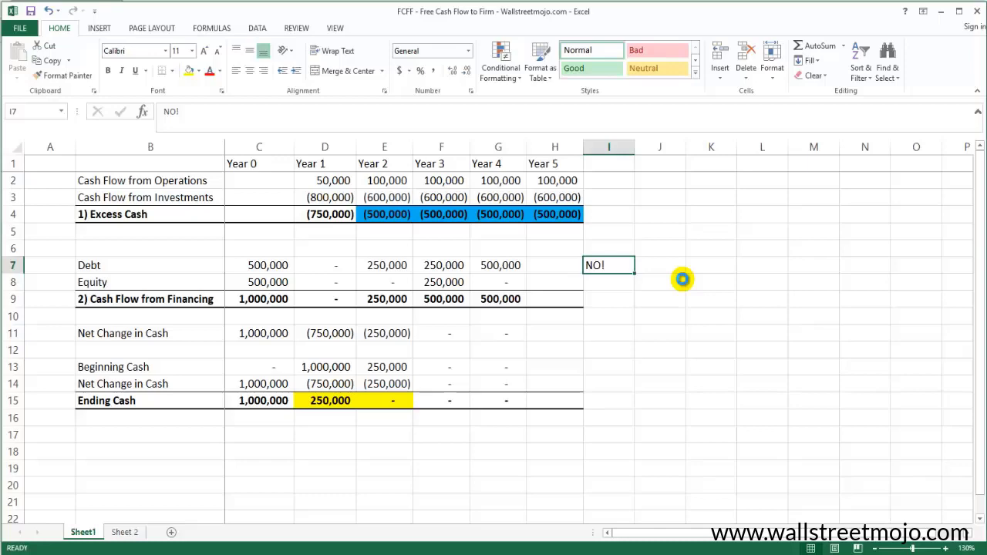
key("ctrl+b")
key("Return")
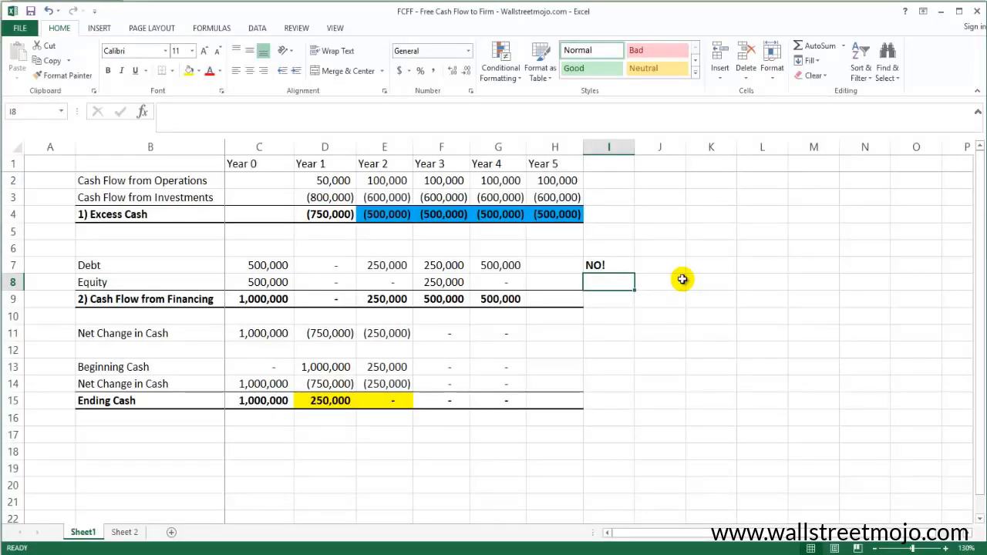
- Fill the empty Year 5 Debt and Equity cells H7:H8 with standard red
key("Up")
key("Left")
key("shift+Down")
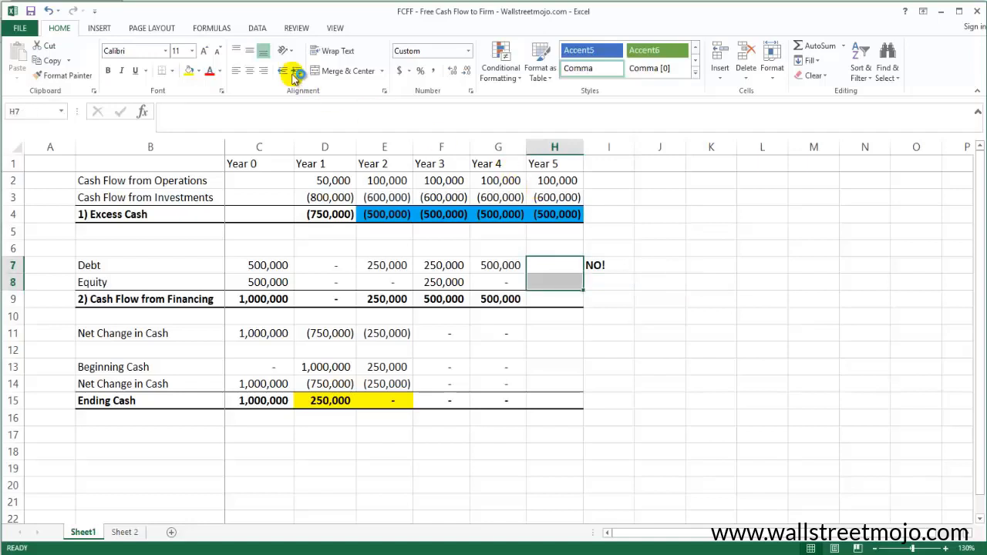
left_click(198, 71)
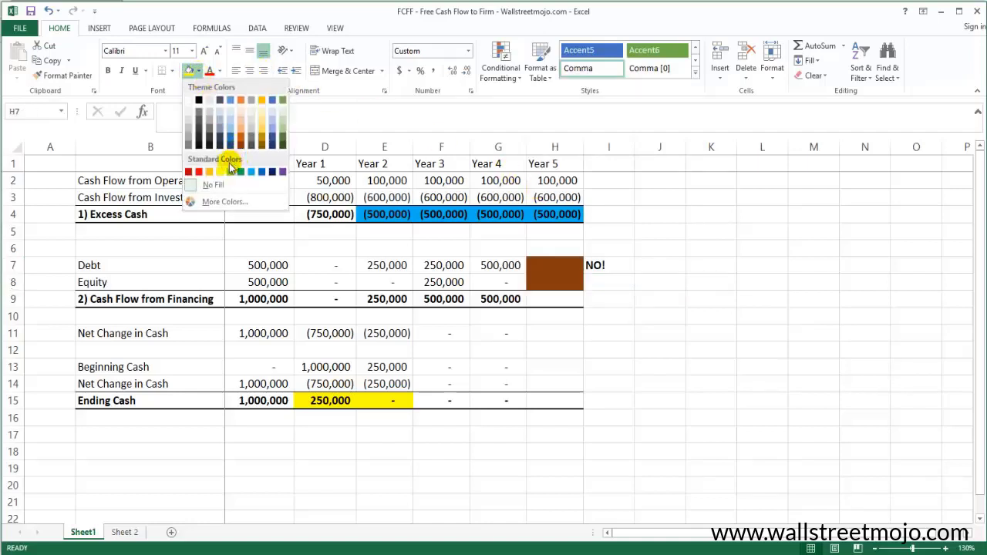
left_click(198, 171)
left_click(592, 287)
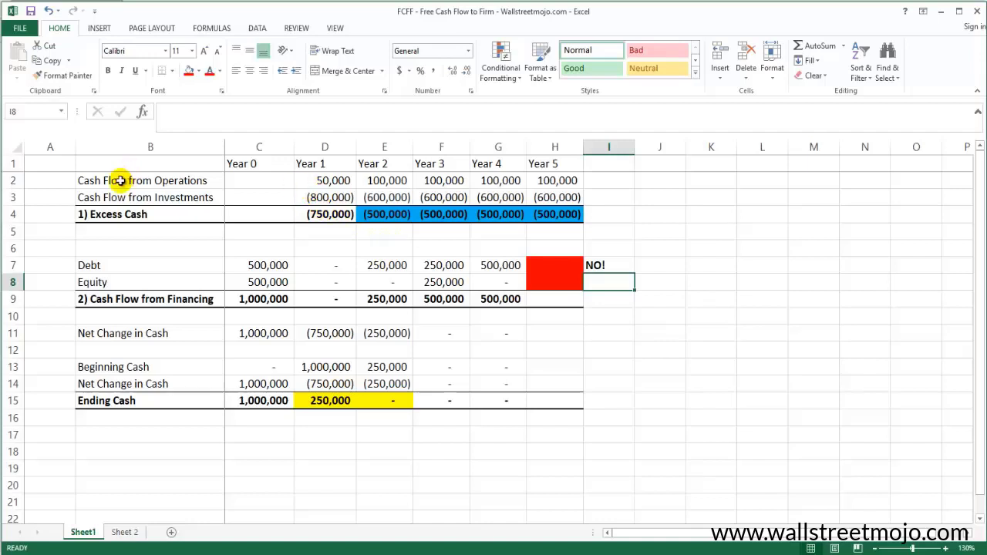
left_click_drag(121, 186, 568, 178)
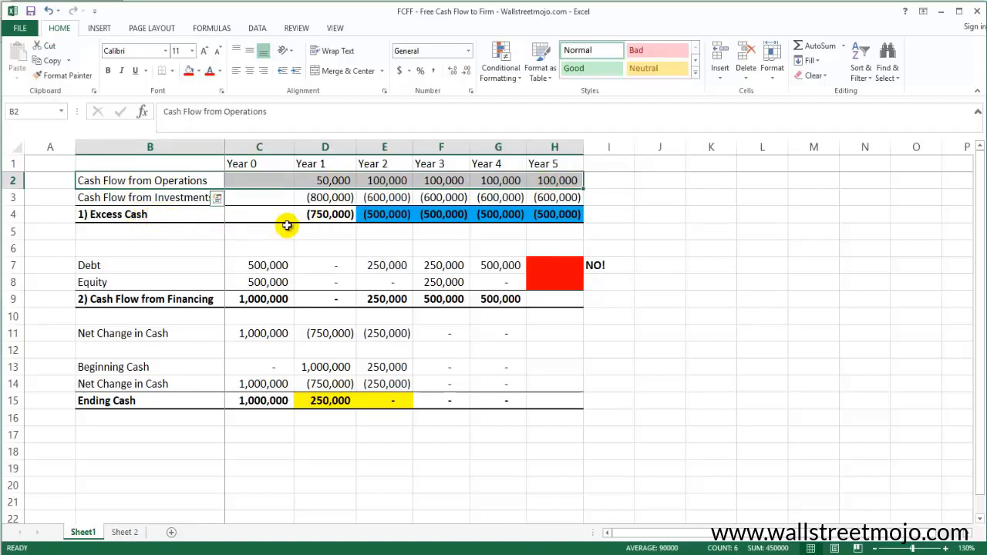
left_click_drag(123, 266, 557, 282)
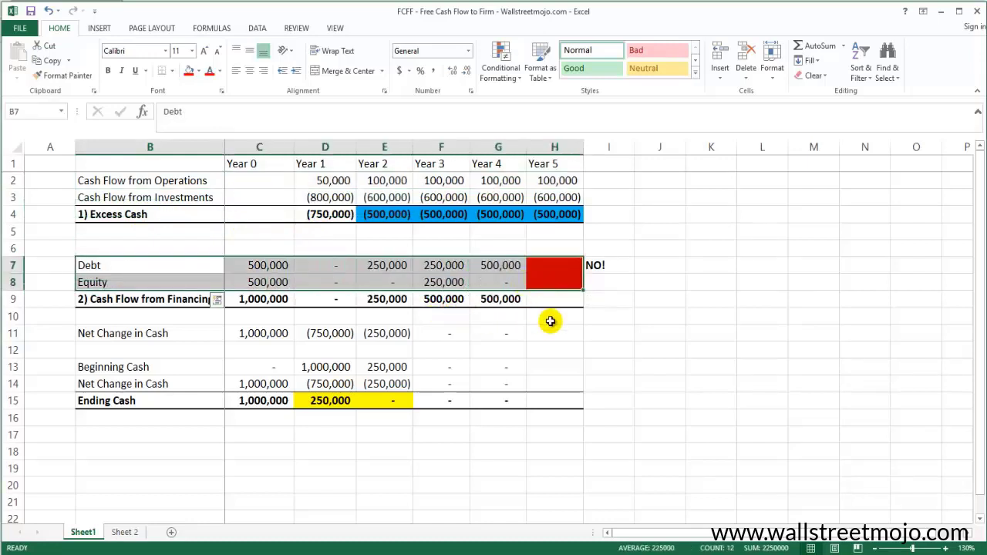
left_click(655, 270)
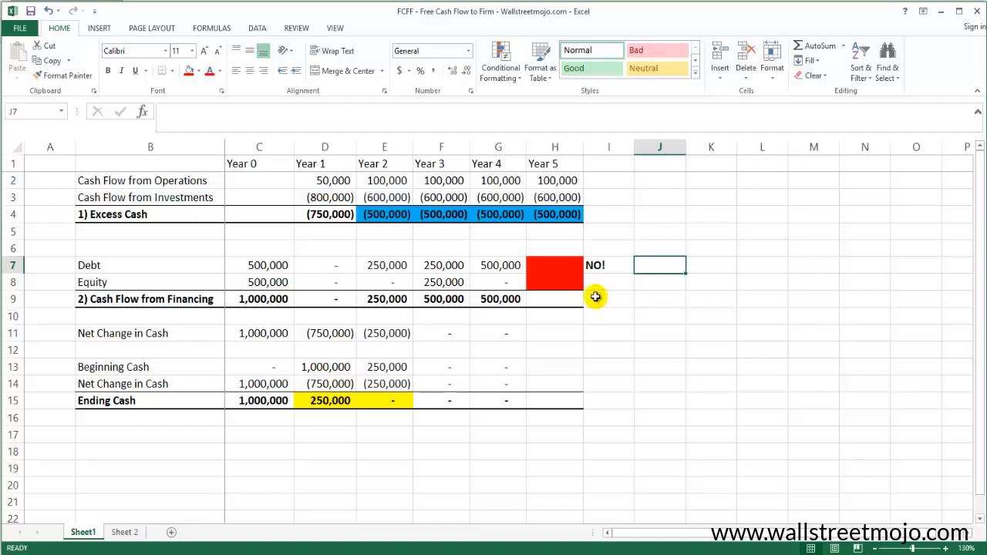
left_click(132, 267)
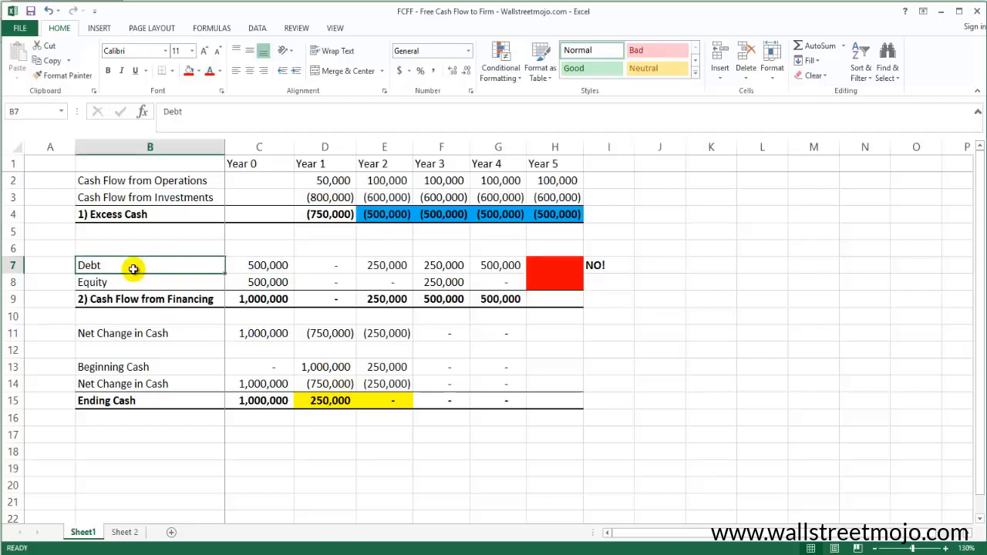
left_click(128, 282)
left_click(146, 266)
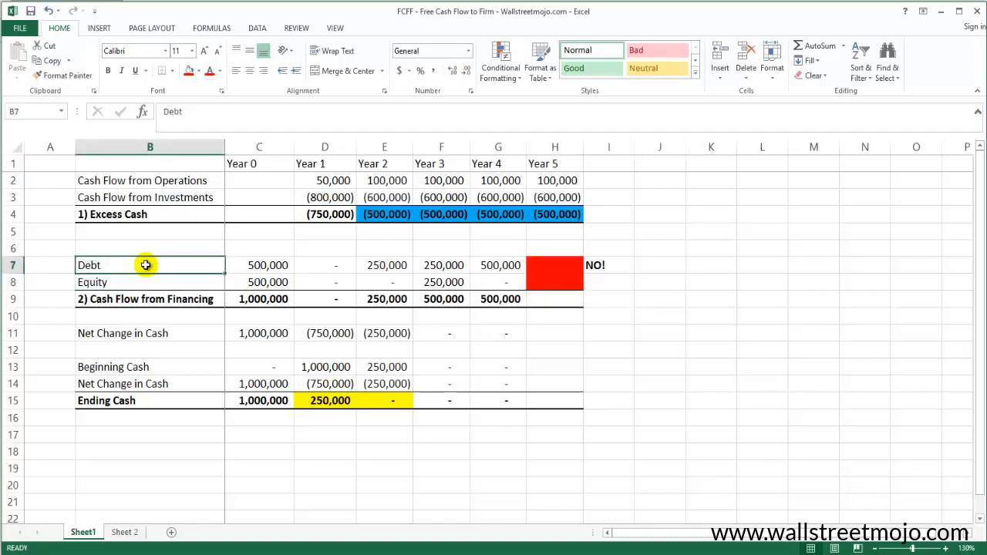
- Label J7 as the owner's business, using the owner's first name, and enter Liquidated in J8
left_click(654, 270)
type("Peter")
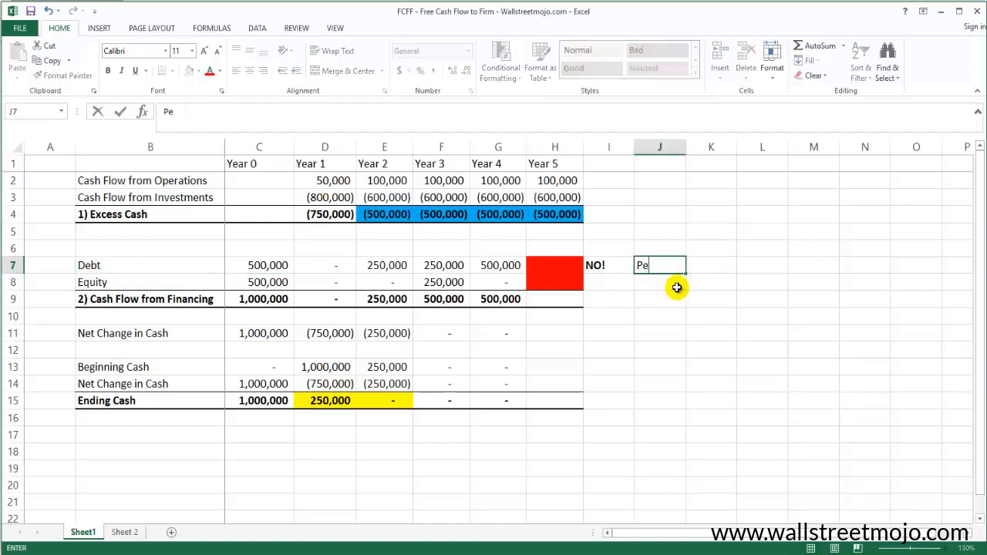
key("BackSpace")
key("BackSpace")
type("ers Busine")
type("Liquidated")
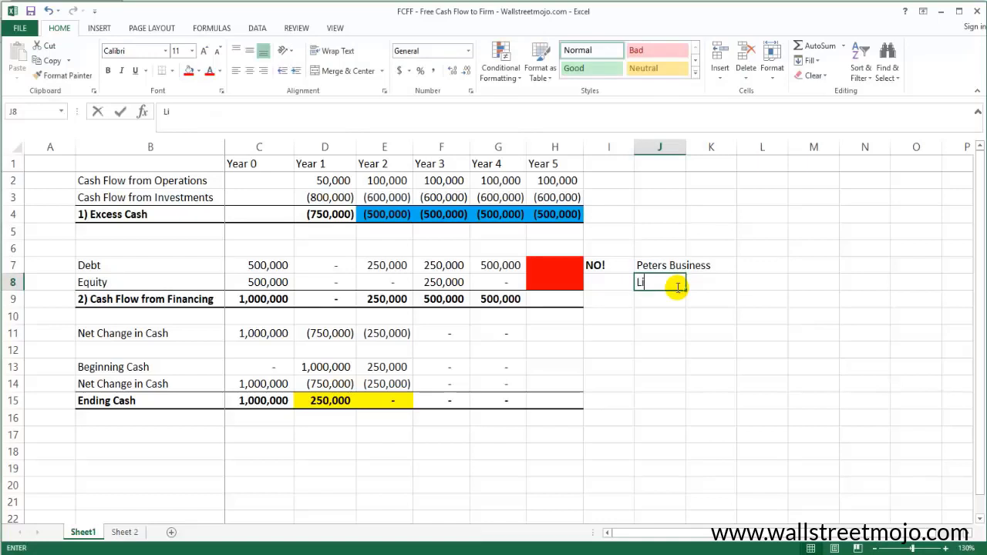
key("Return")
- Enter the liquidation value $500000 in L8 and autofit column L to its contents
left_click(677, 285)
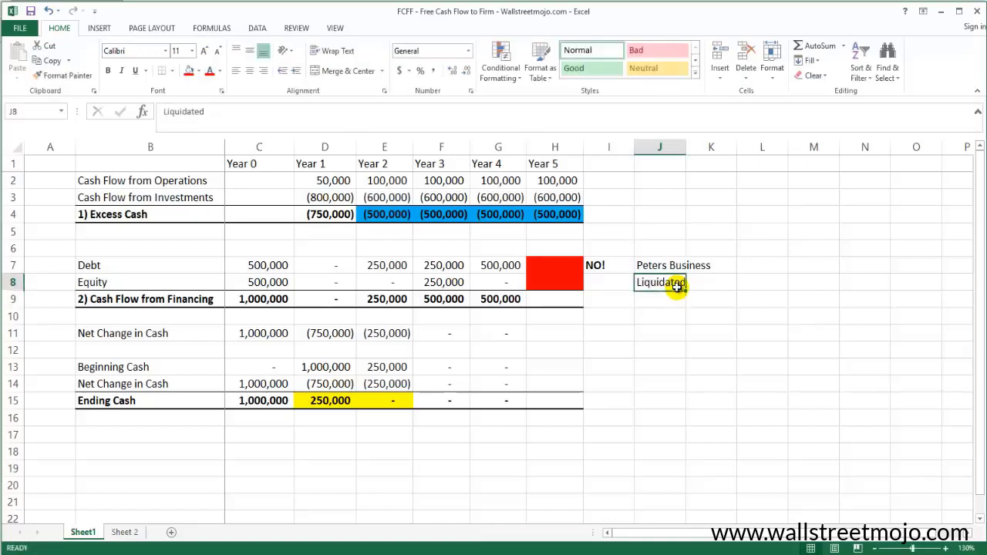
key("Right")
key("Right")
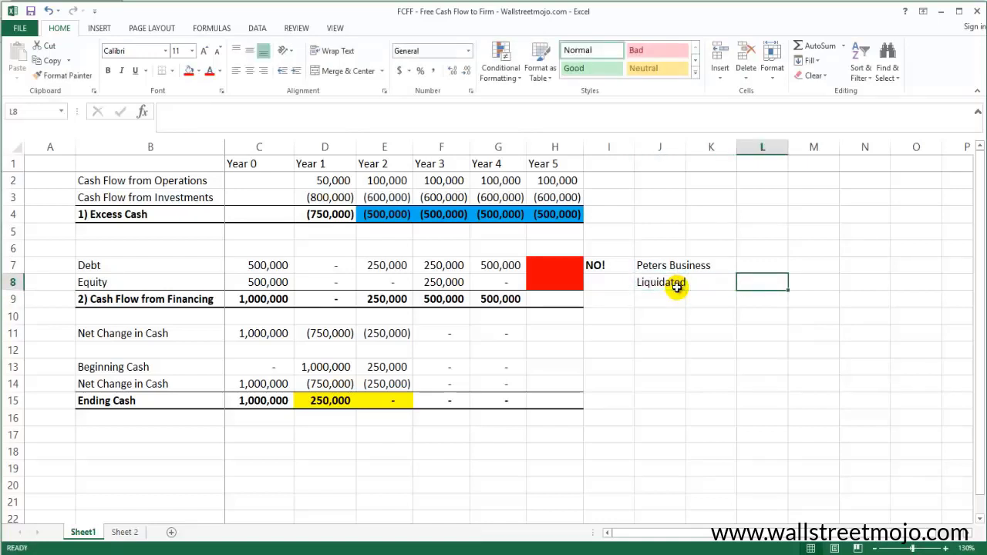
type("$5000")
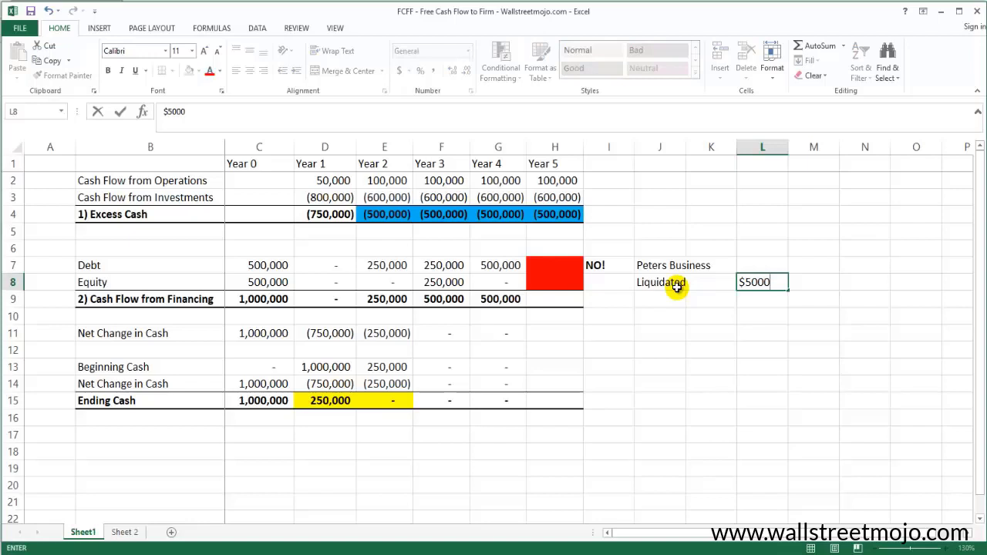
type("00")
key("Return")
key("Up")
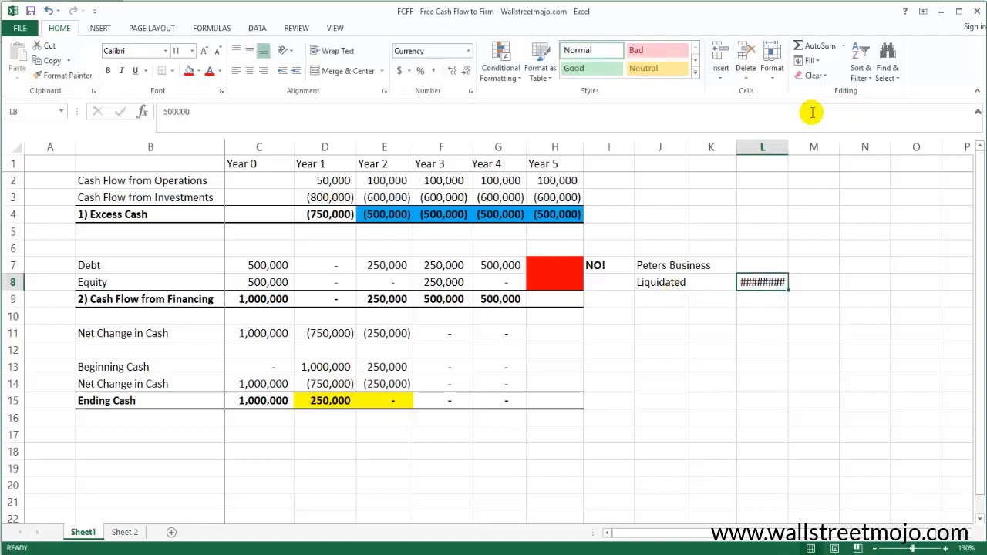
double_click(788, 146)
left_click(729, 298)
- Label J10 Loan Amount and total the Debt row for Years 0 to 4 in L10 with =SUM(C7:G7)
left_click(665, 289)
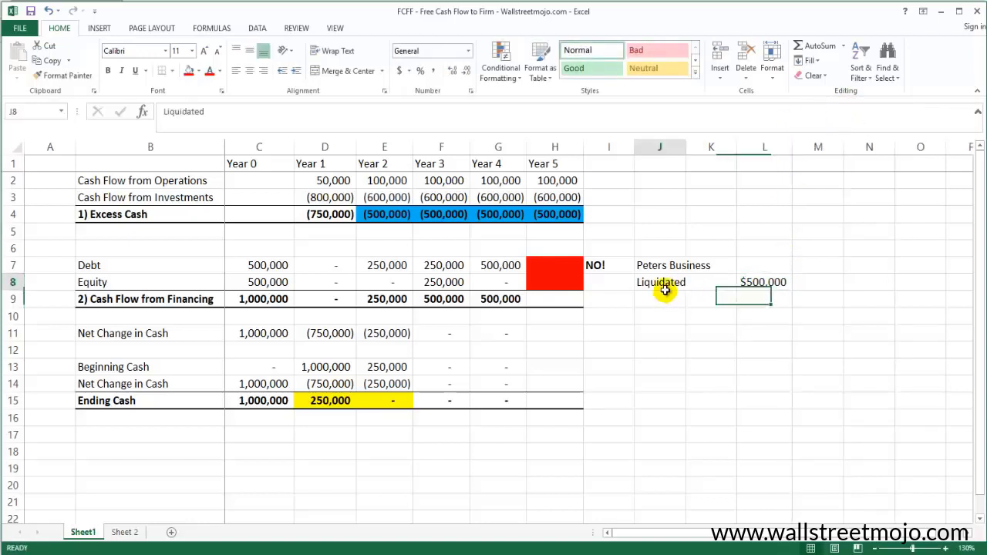
left_click(665, 316)
type("Loan Amount")
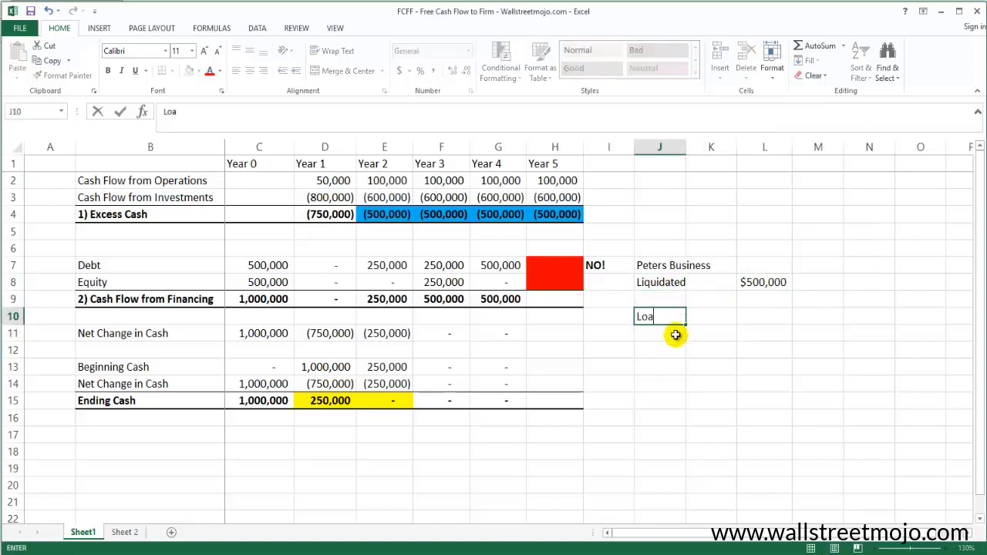
key("Tab")
key("Tab")
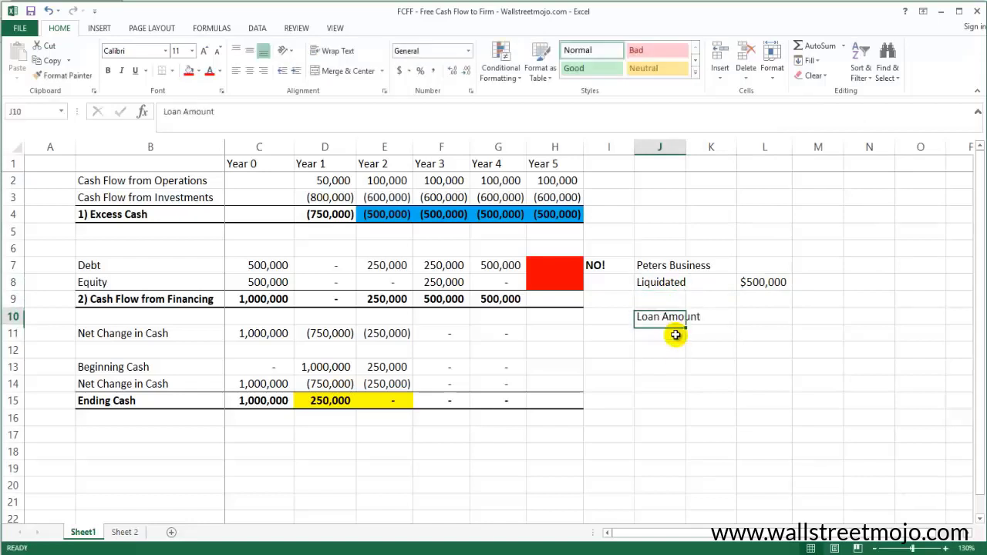
type("=sum(")
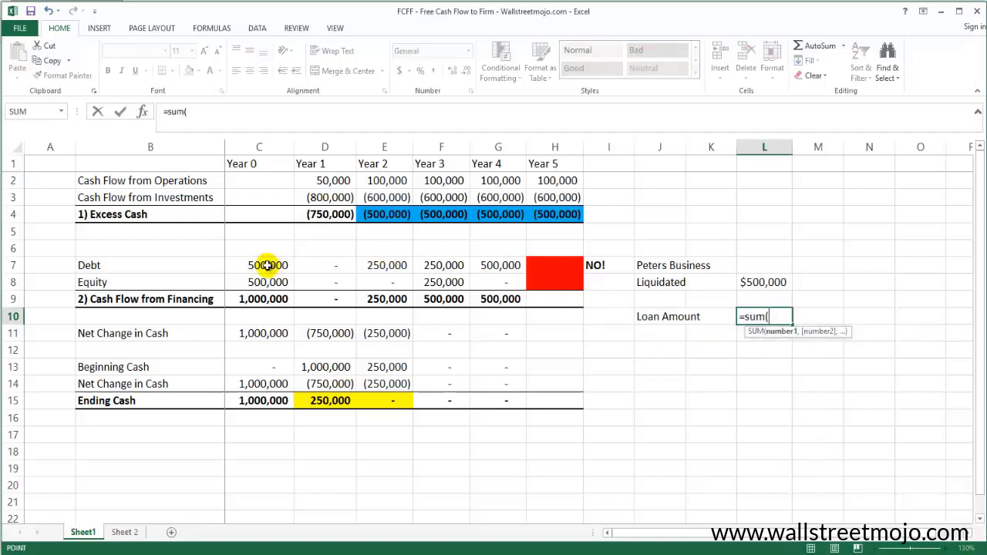
left_click_drag(267, 265, 501, 266)
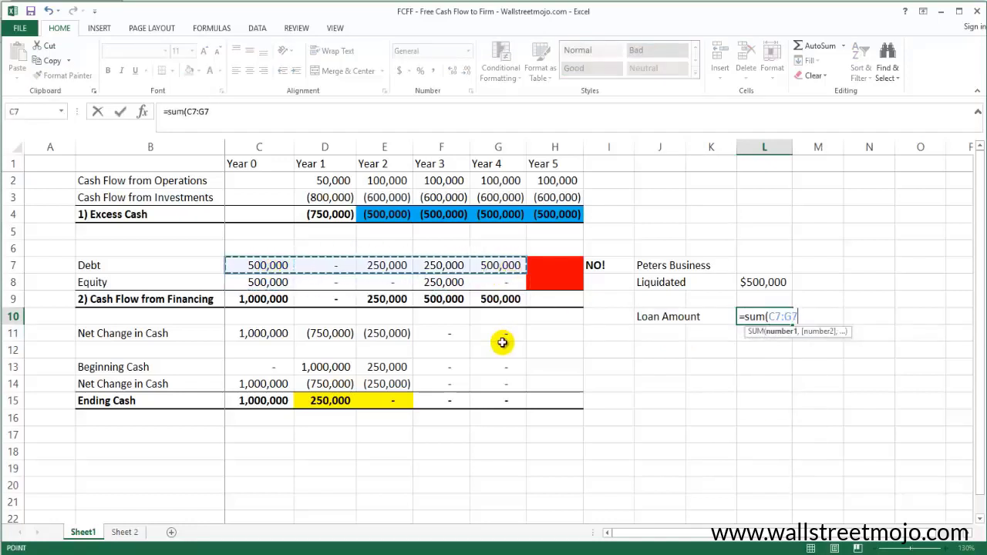
key("Return")
key("Up")
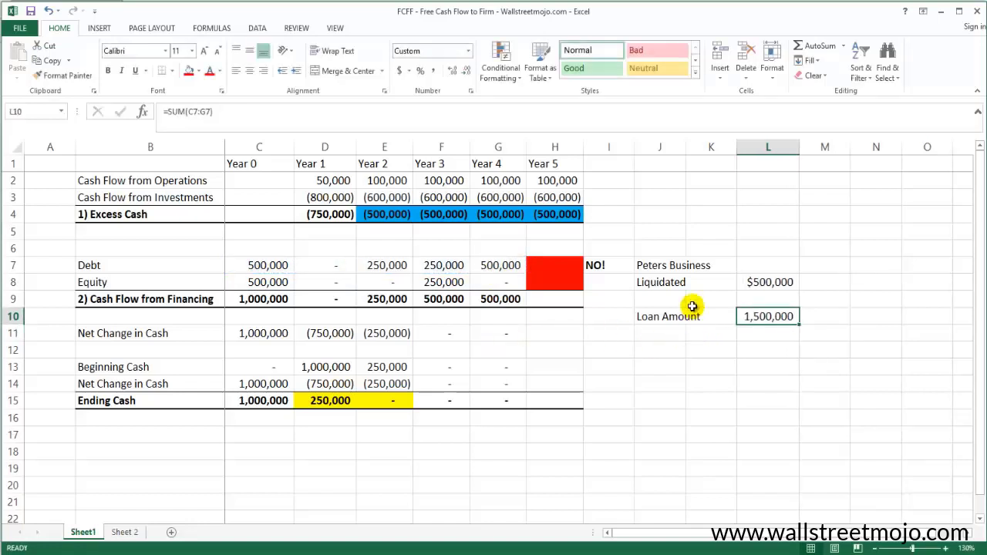
- Enter the label Bank Loss in J11, directly below Loan Amount
left_click(677, 282)
left_click(759, 282)
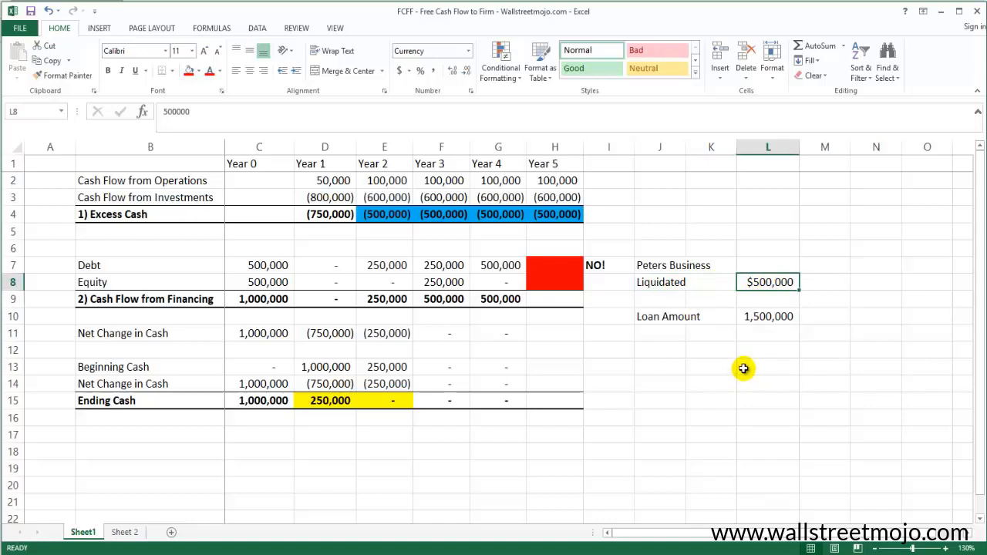
left_click(664, 338)
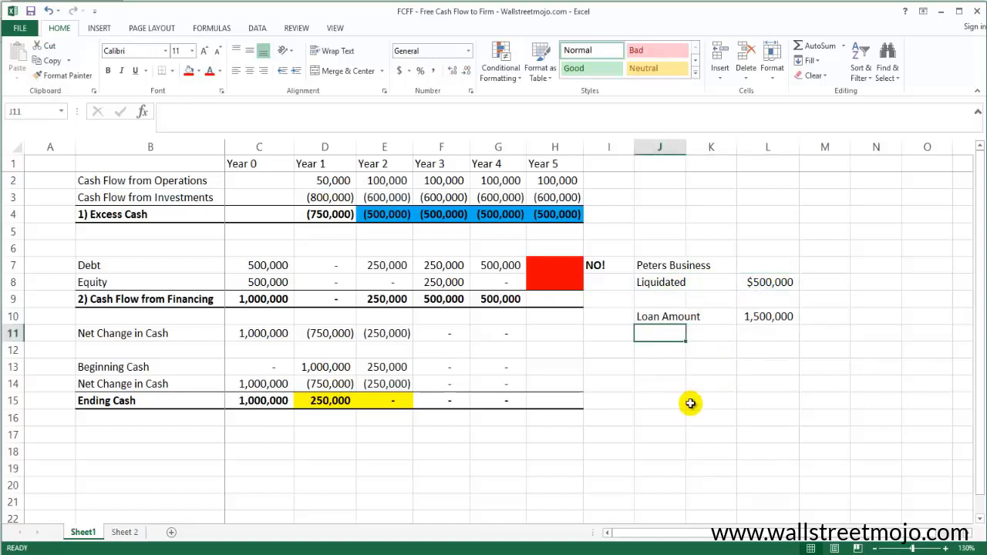
type("Bank")
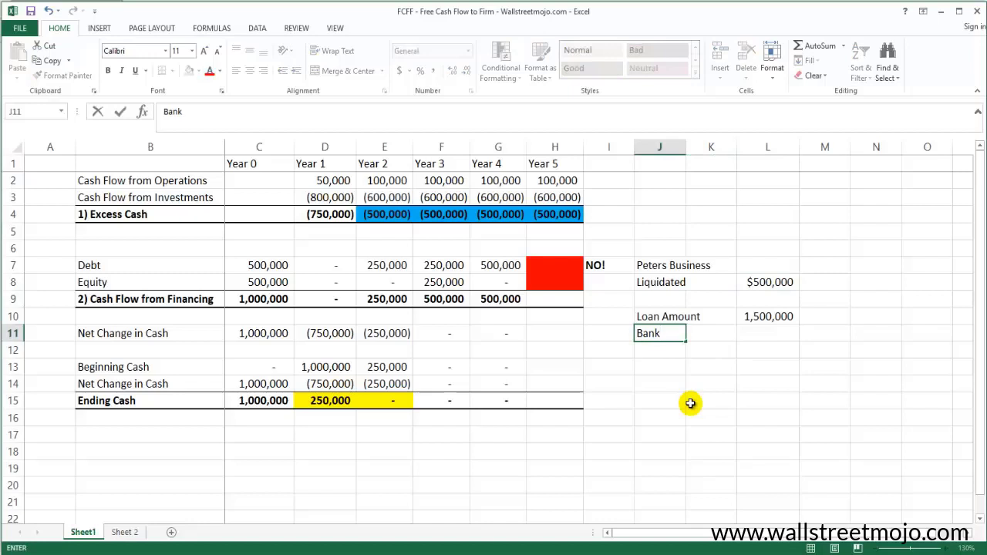
type(" Loss")
key("Return")
key("Up")
key("Right")
key("Right")
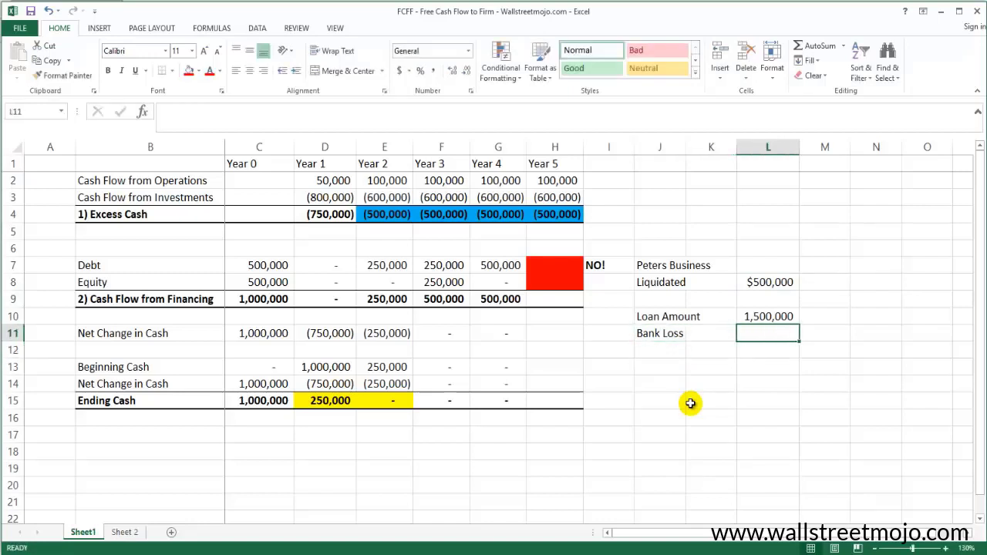
- Calculate the Bank Loss in L11 as the liquidation value minus the loan amount, =L8-L10
type("=")
key("Up")
key("Up")
key("Up")
type("-")
key("Up")
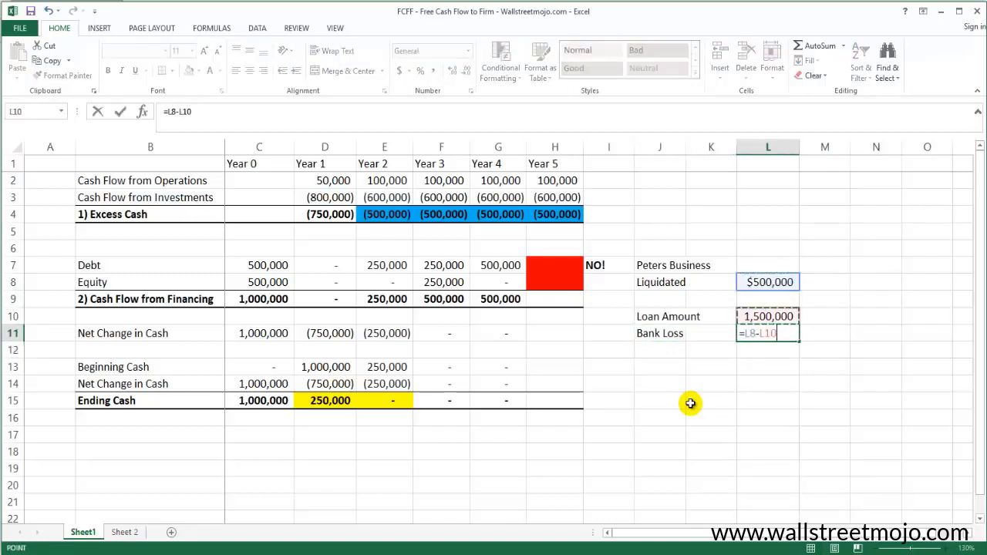
key("Return")
key("Up")
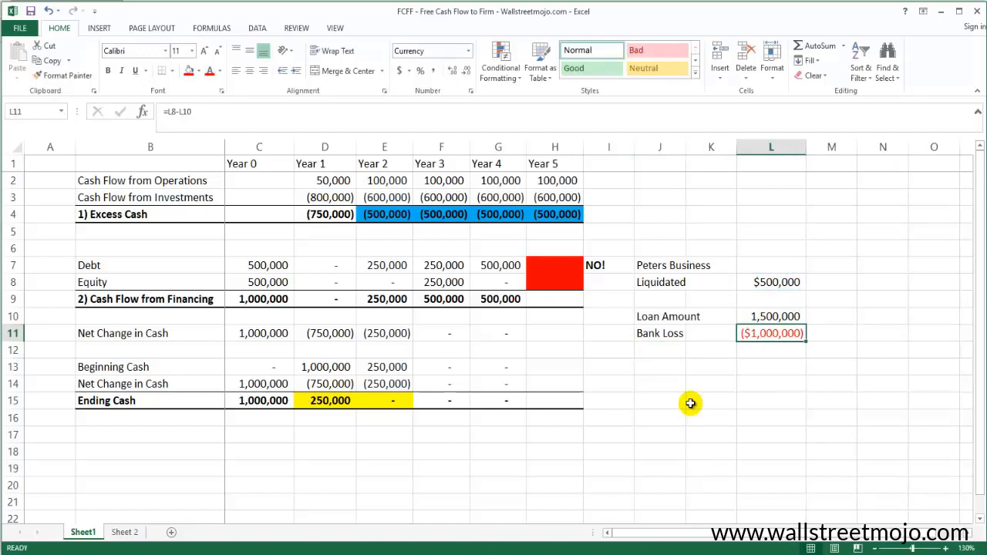
- Enter the owner's first name as a heading in J13 and the label Value in J14
key("Left")
key("Left")
key("Down")
key("Down")
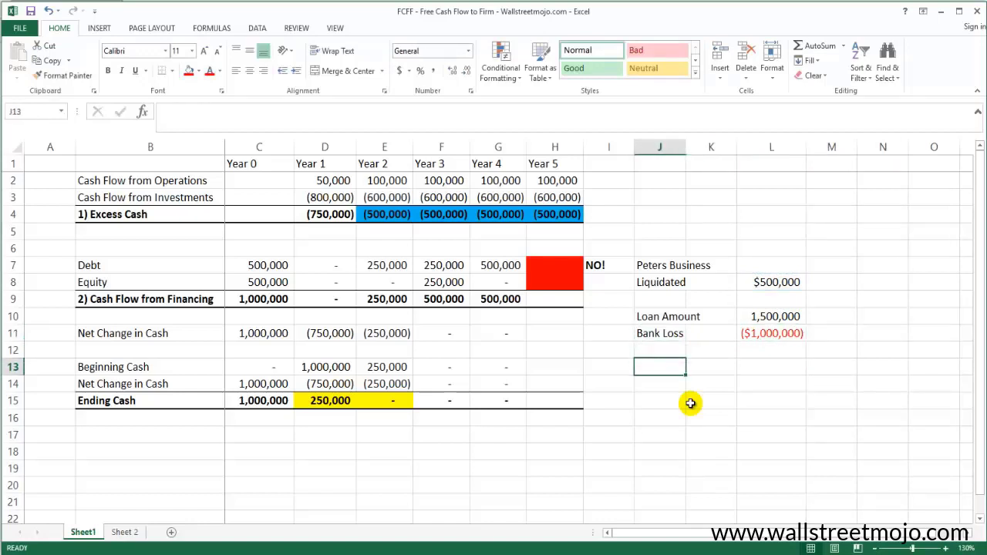
type("Peter")
key("Return")
type("Val")
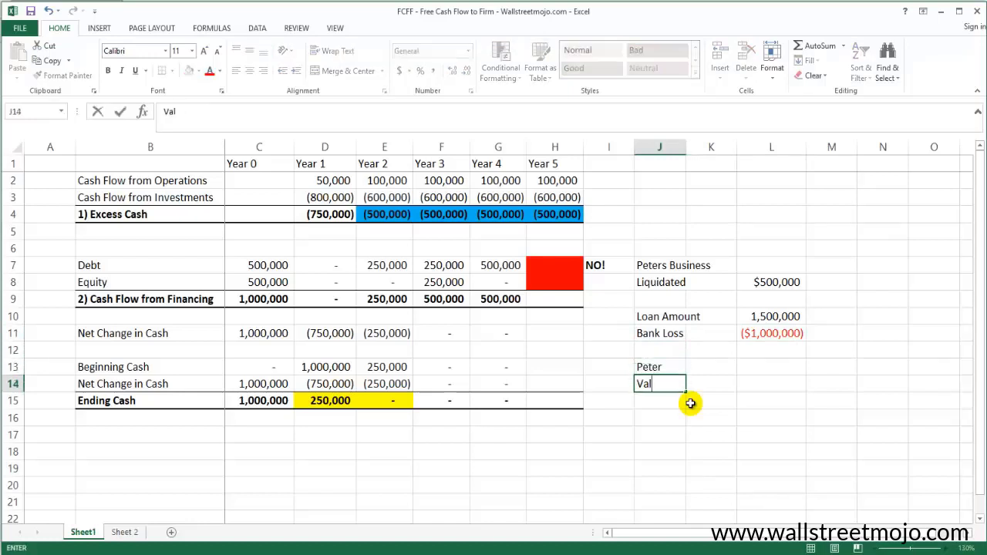
type("u")
key("BackSpace")
key("BackSpace")
key("BackSpace")
key("BackSpace")
type("Value")
key("Return")
key("Up")
key("Right")
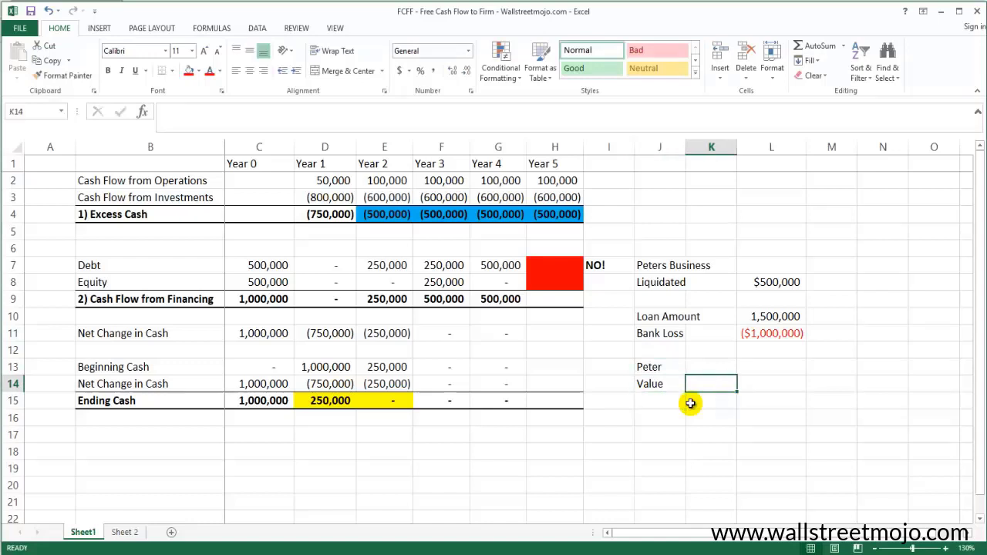
- Enter 0 as the owner's Value in L14 and make J14:L14 bold
key("Right")
key("Up")
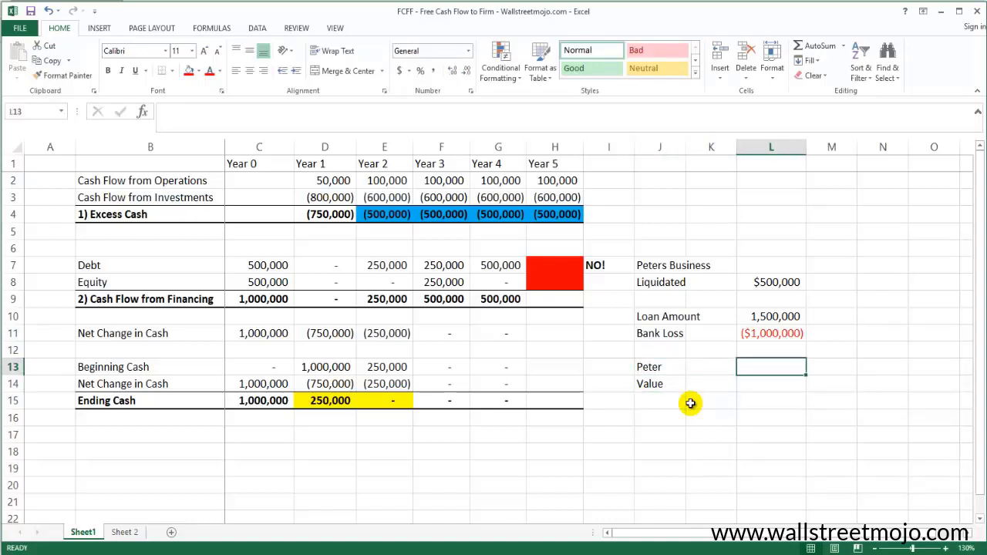
key("Down")
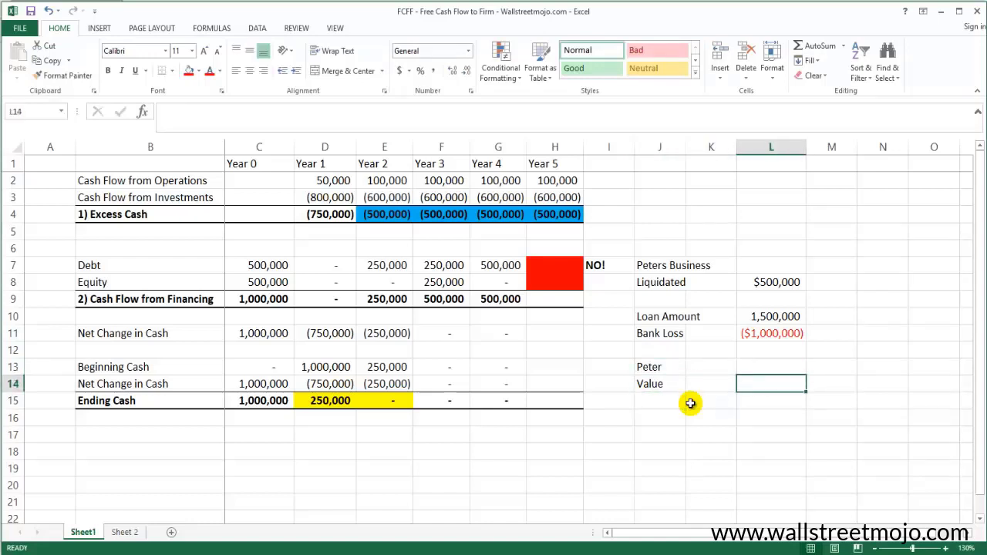
type("0")
key("Return")
key("Up")
key("Left")
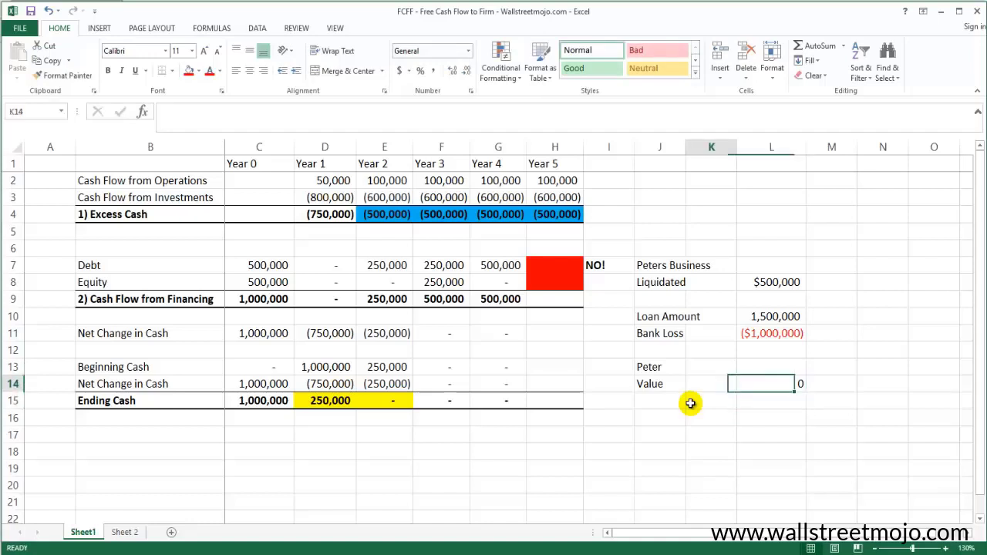
key("Left")
key("shift+Right")
key("shift+Right")
key("ctrl+b")
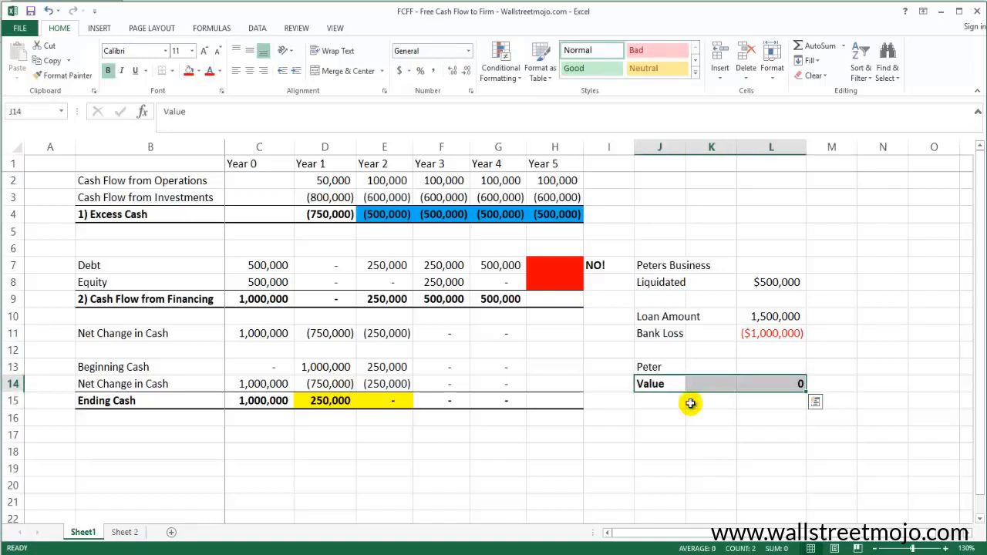
- Review the Cash Flow from Operations and Excess Cash rows against the owner's Value in L14
left_click(209, 183)
left_click_drag(209, 183, 212, 182)
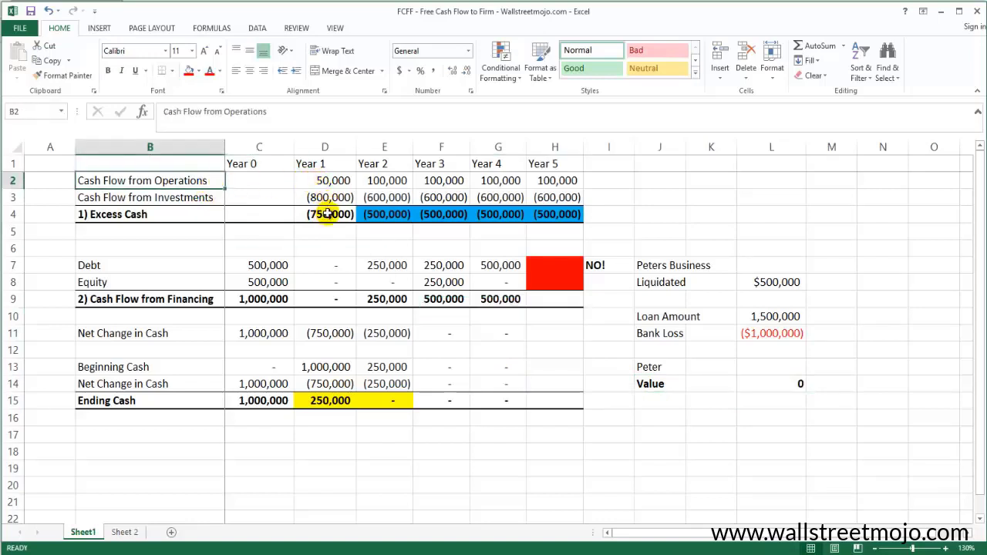
left_click(23, 215)
left_click(95, 216)
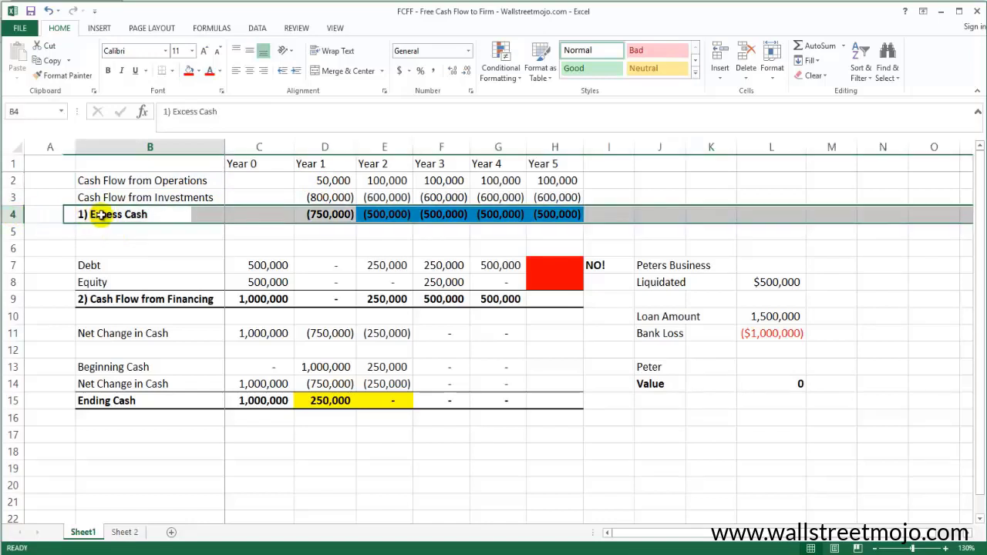
left_click(662, 387)
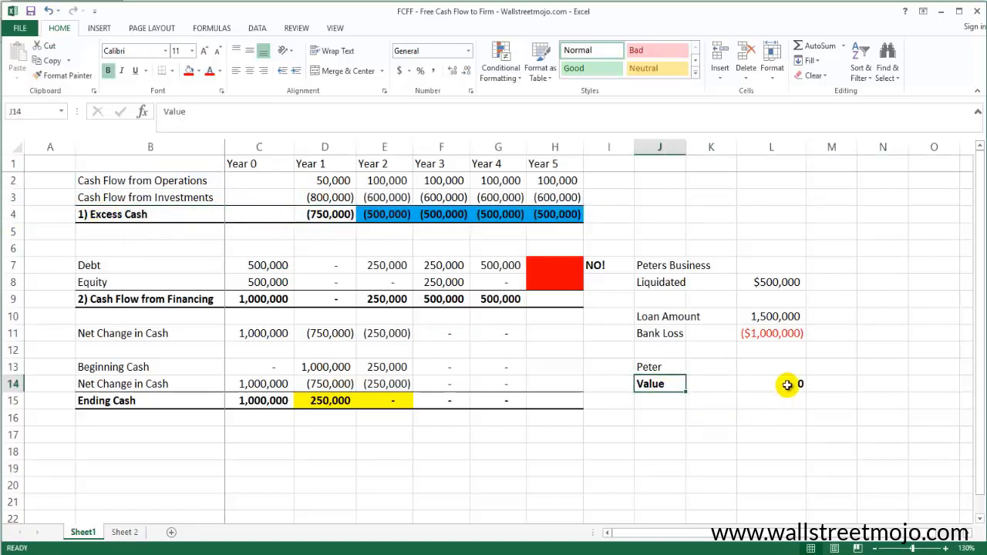
left_click(787, 384)
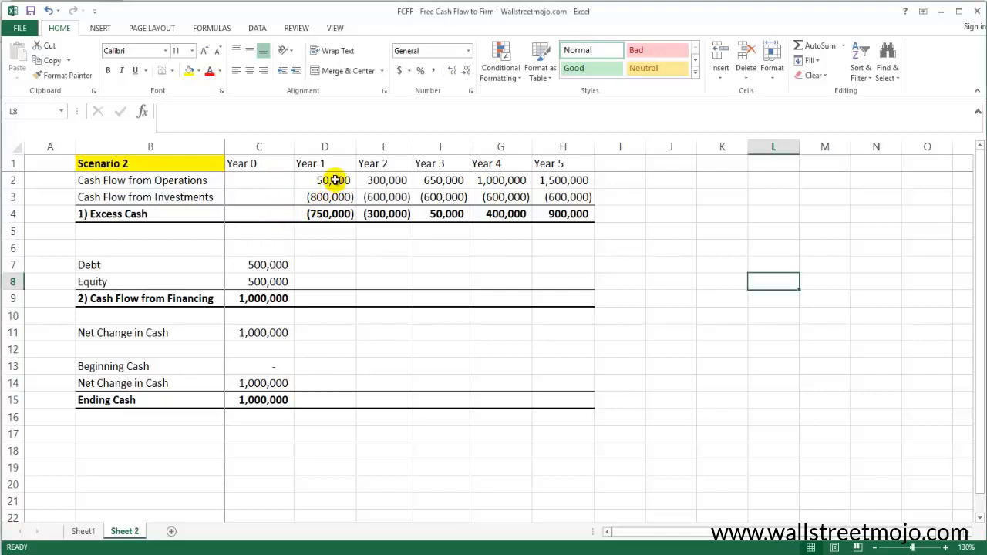
- Examine the Scenario 2 Cash Flow from Operations figures for Years 1 to 5 on Sheet 2
left_click(337, 183)
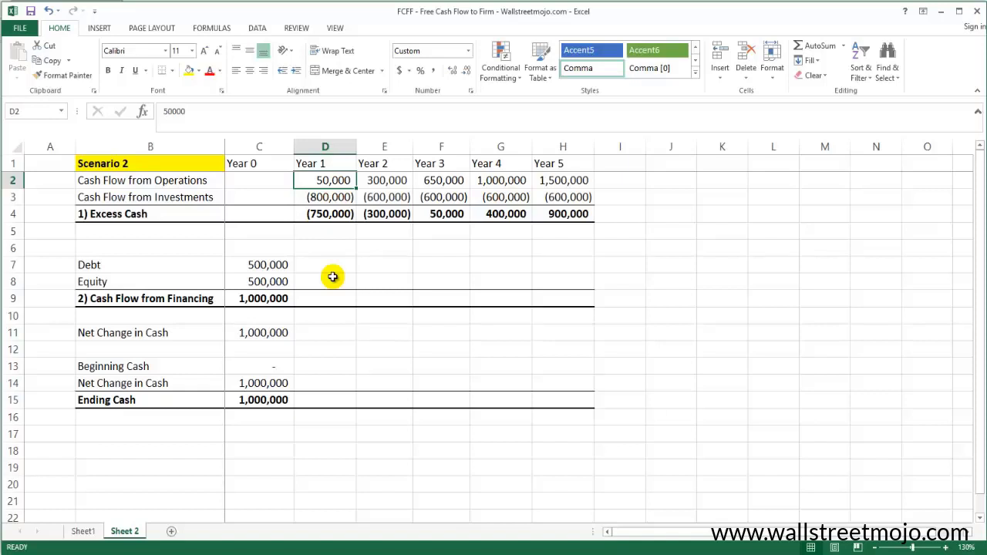
key("Right")
key("Right")
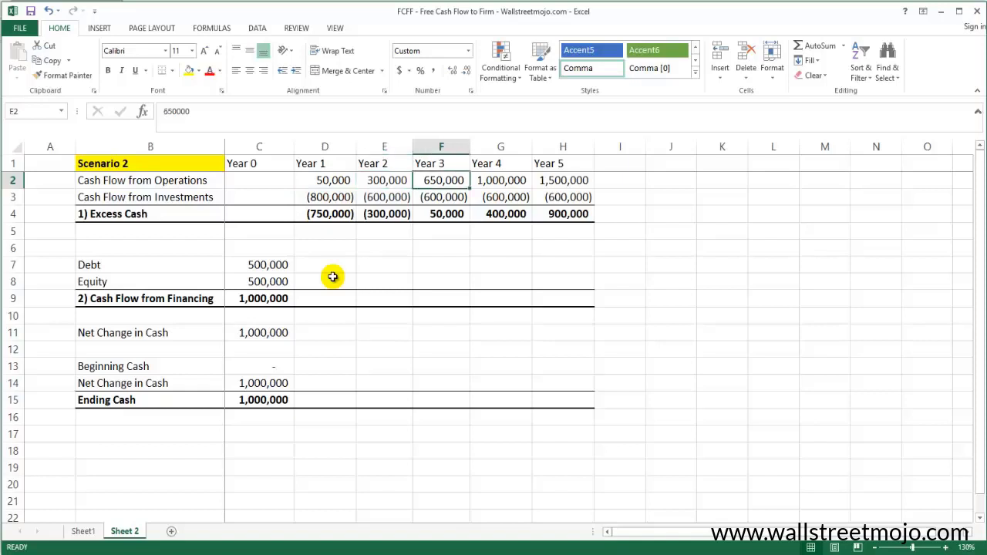
key("Right")
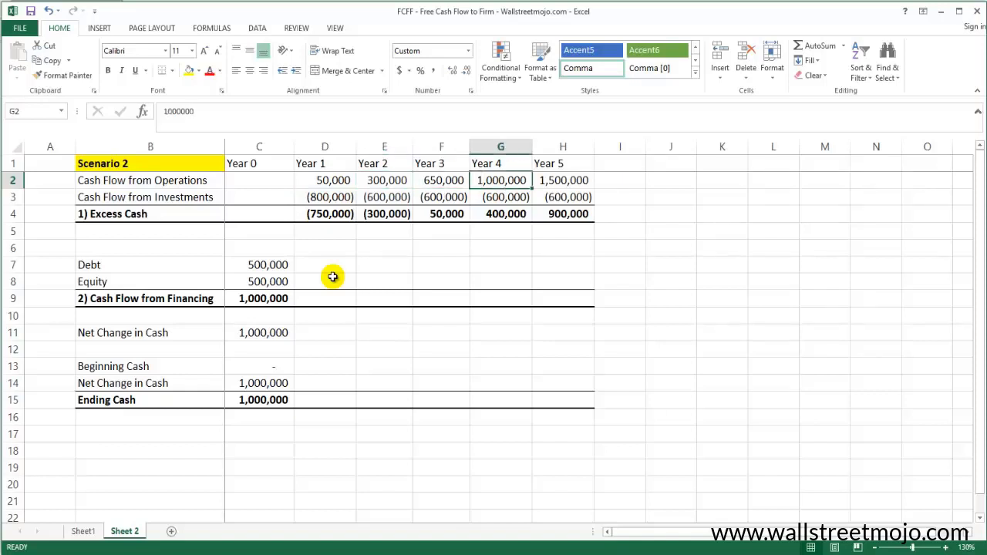
key("Right")
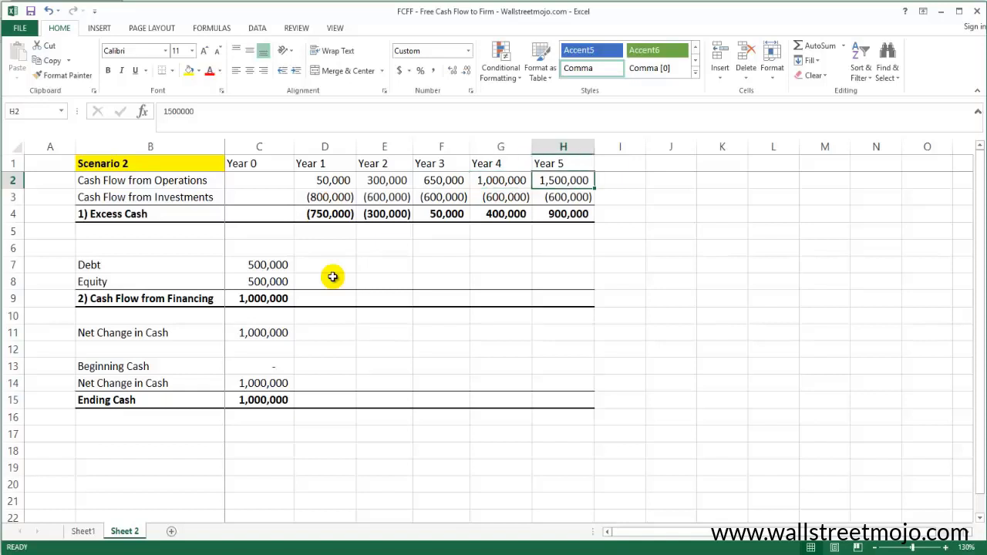
key("Left")
key("Left")
key("Left")
key("Left")
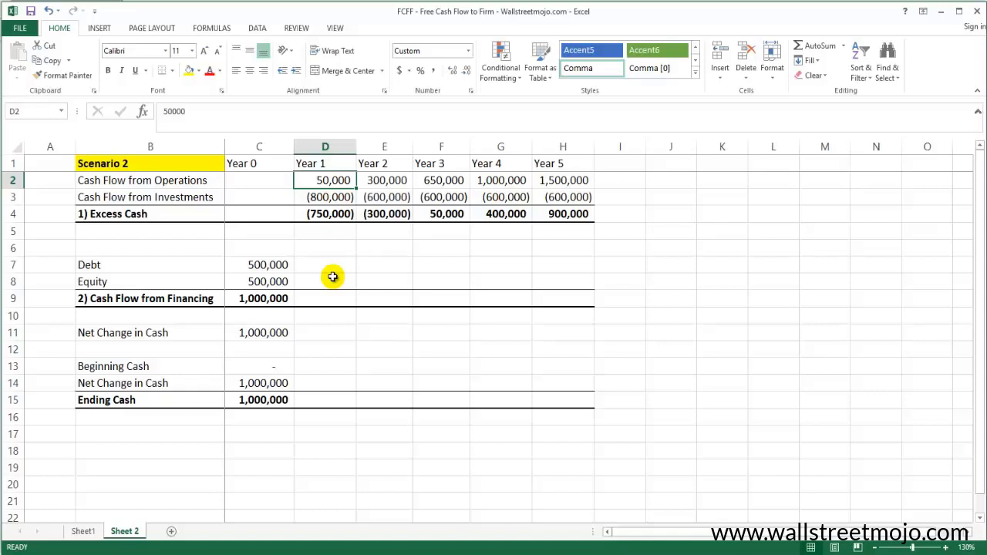
- Examine the Scenario 2 Cash Flow from Investments for Years 2 to 5 and the Excess Cash formulas for Years 1 and 2
key("Down")
key("Right")
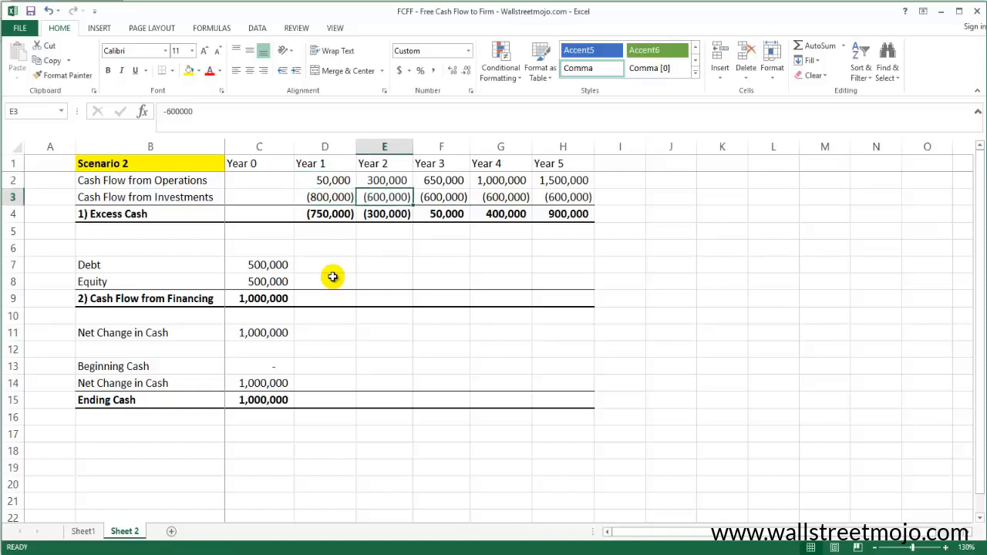
key("shift+Right")
key("shift+Right")
key("shift+Right")
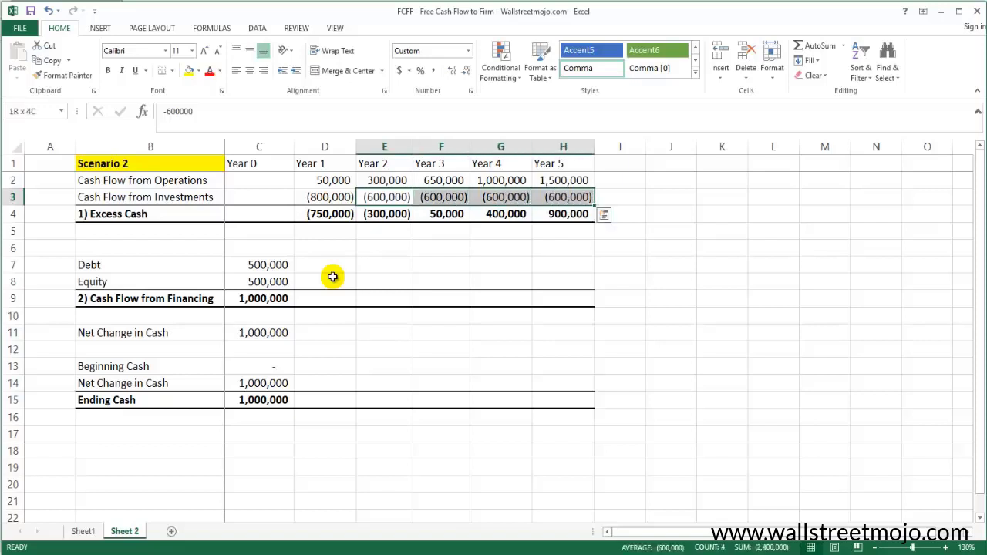
key("Left")
key("Down")
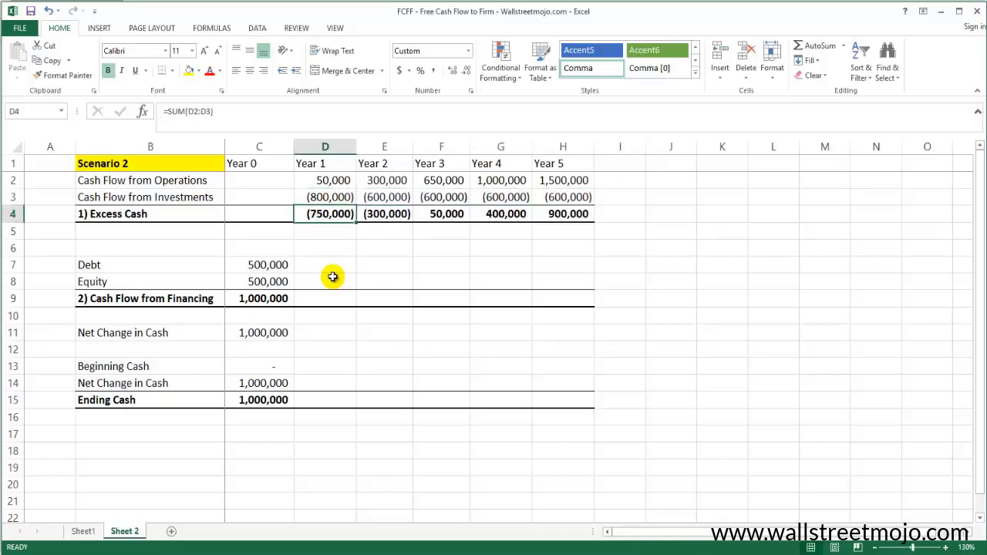
key("F2")
key("Escape")
key("Right")
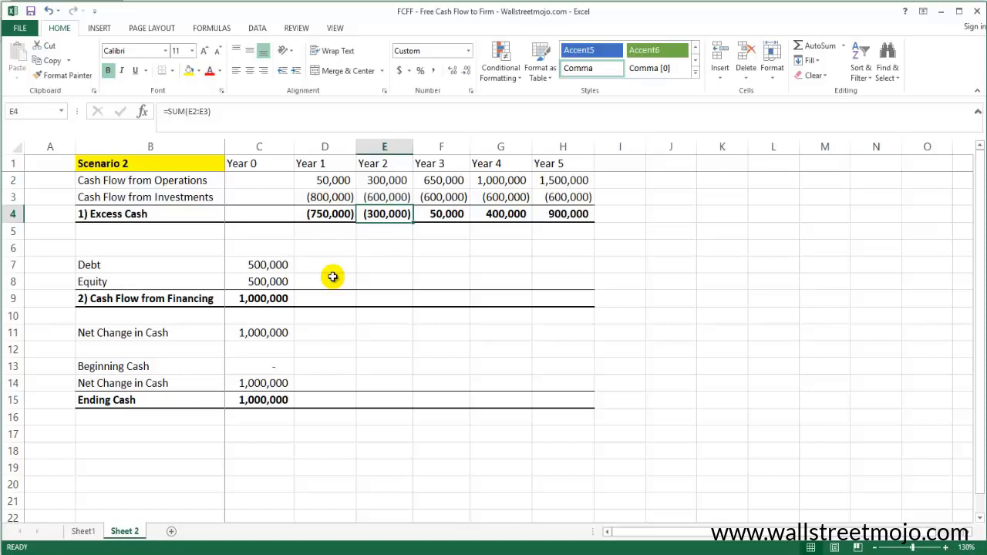
- Set Year 1 Debt and Equity to 0 in D7 and D8, and sum them as Cash Flow from Financing in D9
key("Left")
key("Down")
key("Down")
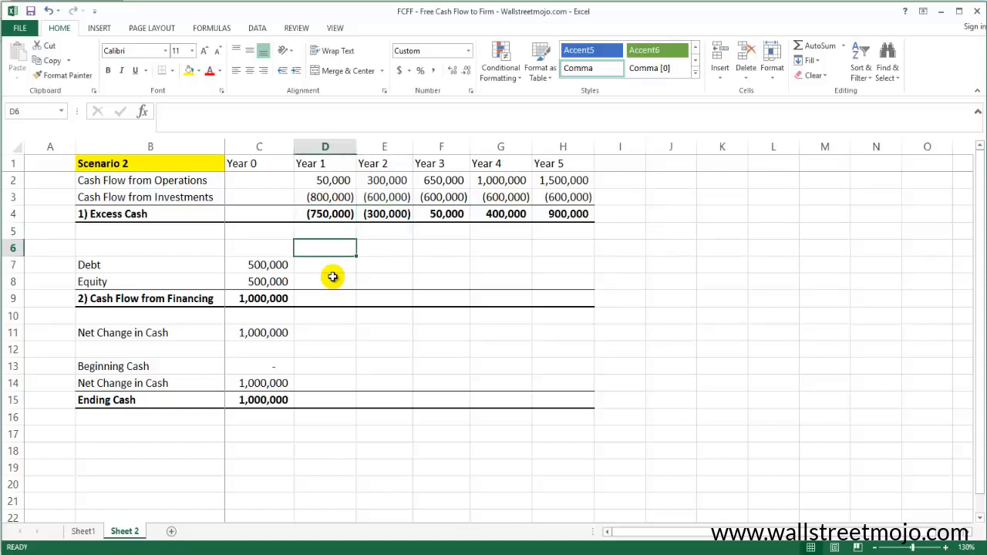
key("Left")
key("Down")
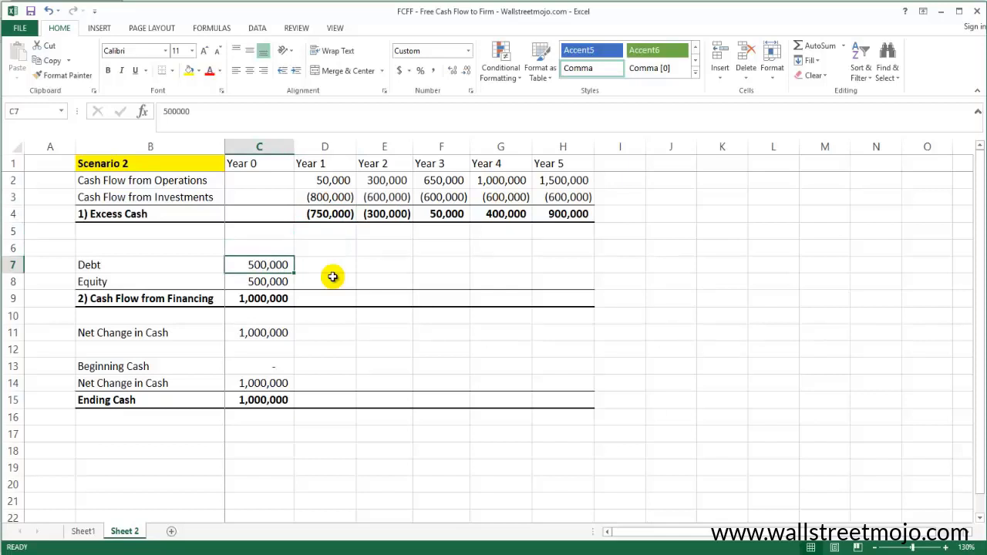
key("Right")
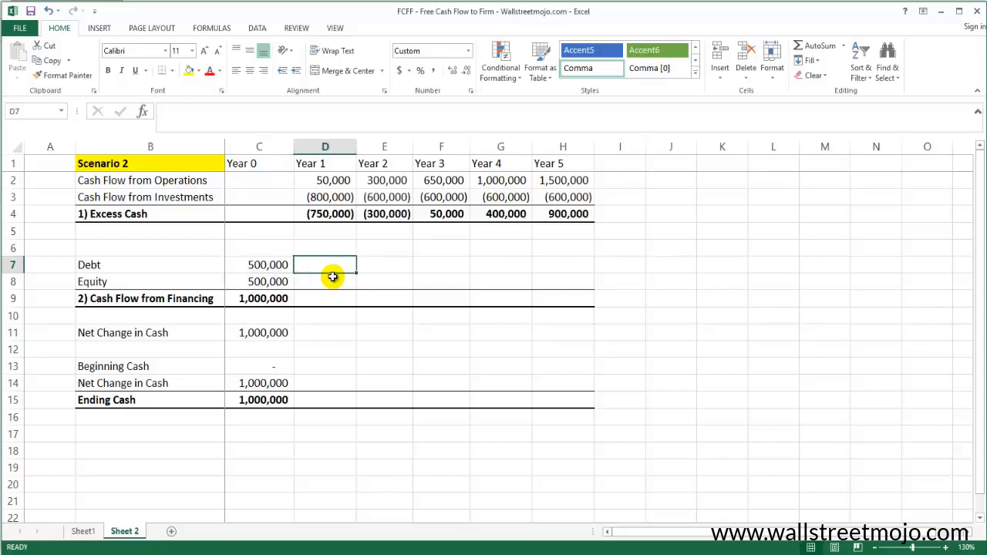
type("0")
key("Return")
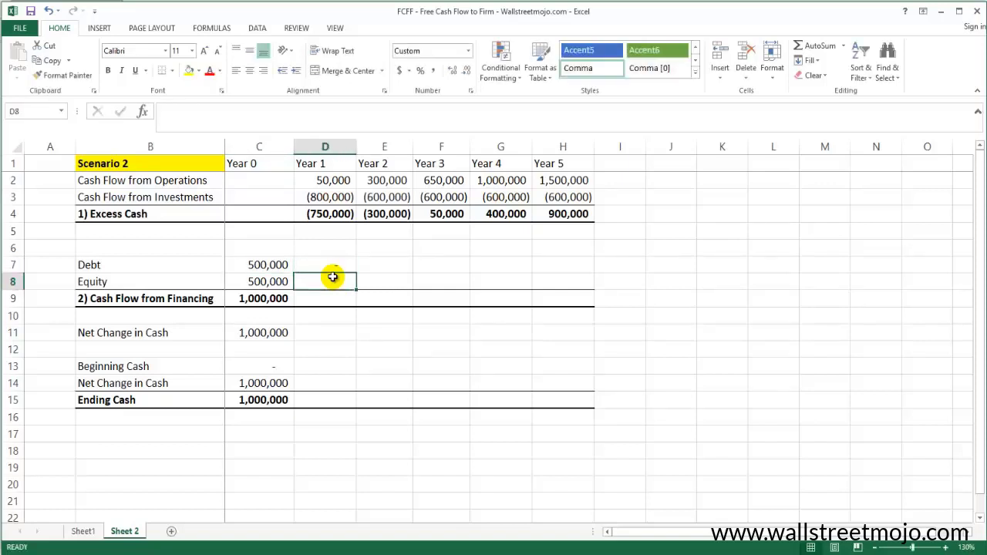
type("0")
key("Return")
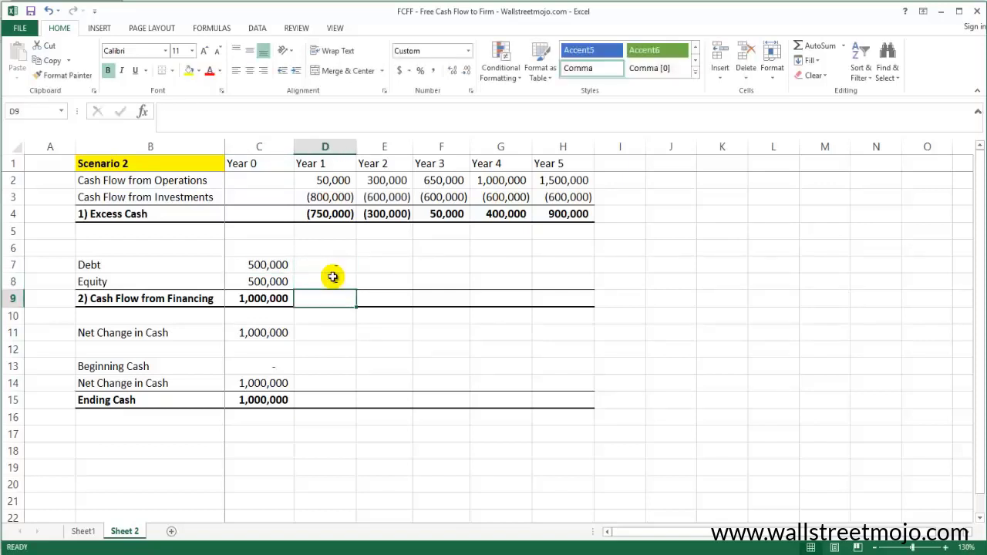
key("alt+equal")
key("Return")
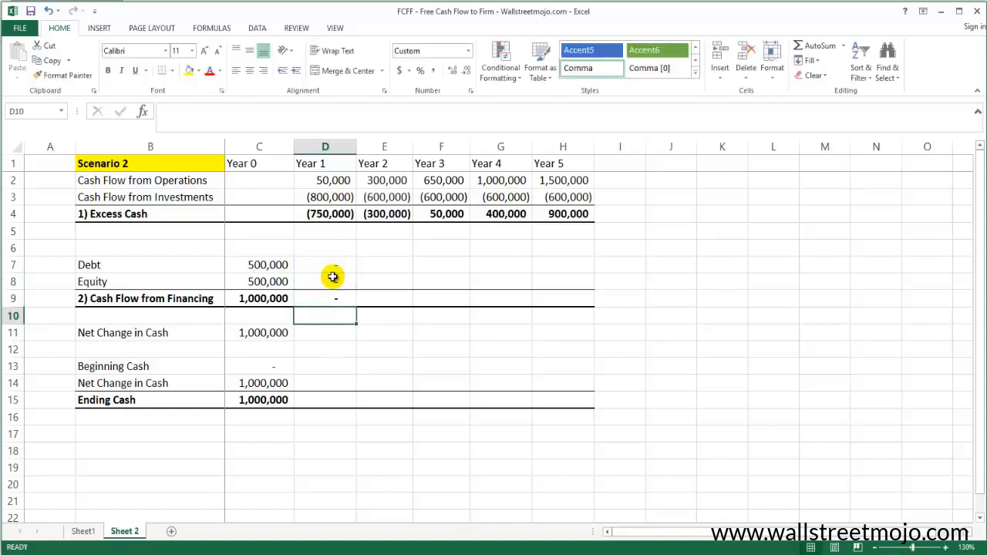
- Calculate the Year 1 Net Change in Cash in D11 as financing cash flow plus Excess Cash, =D9+D4
key("Down")
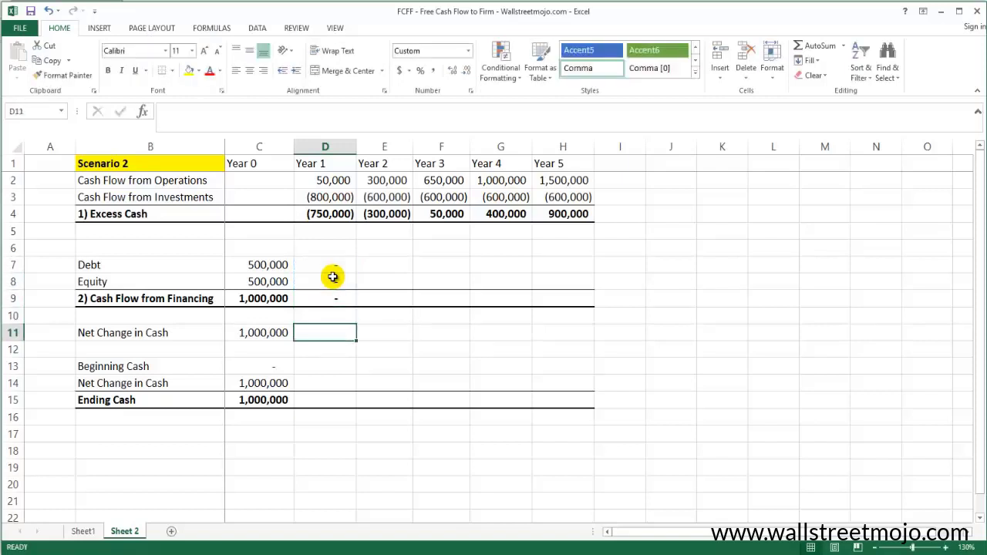
type("=")
key("Up")
key("Up")
type("+")
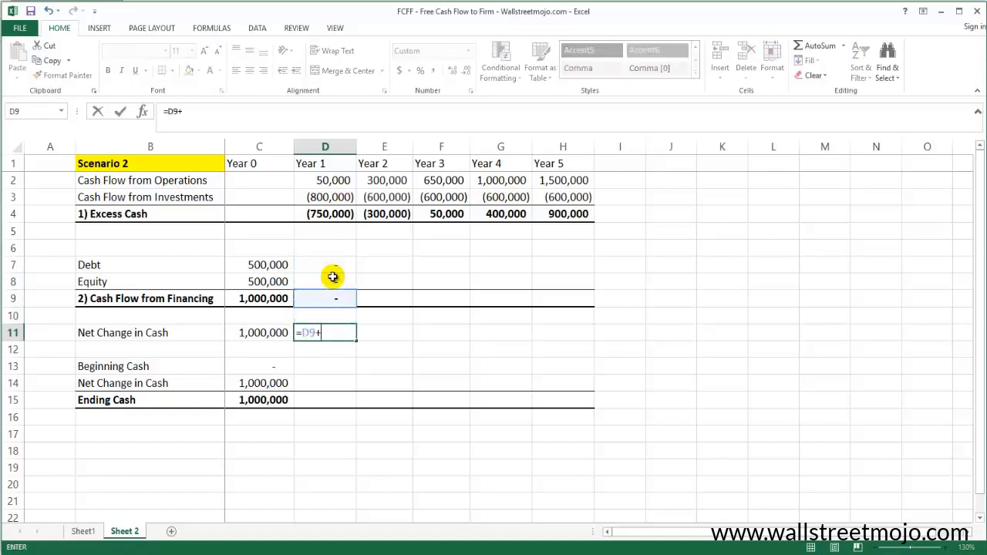
key("Up")
key("Up")
key("Up")
key("Up")
key("Up")
key("Up")
key("Up")
key("Return")
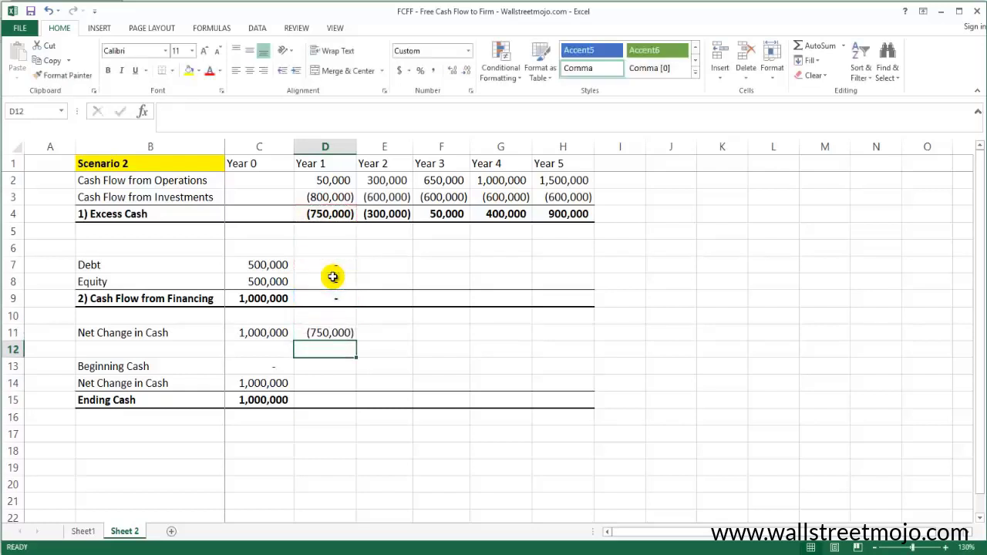
- Link Year 1 Beginning Cash in D13 to Year 0 Ending Cash in C15, and Net Change in Cash in D14 to D11
key("Down")
type("=")
key("Left")
key("Down")
key("Down")
key("Down")
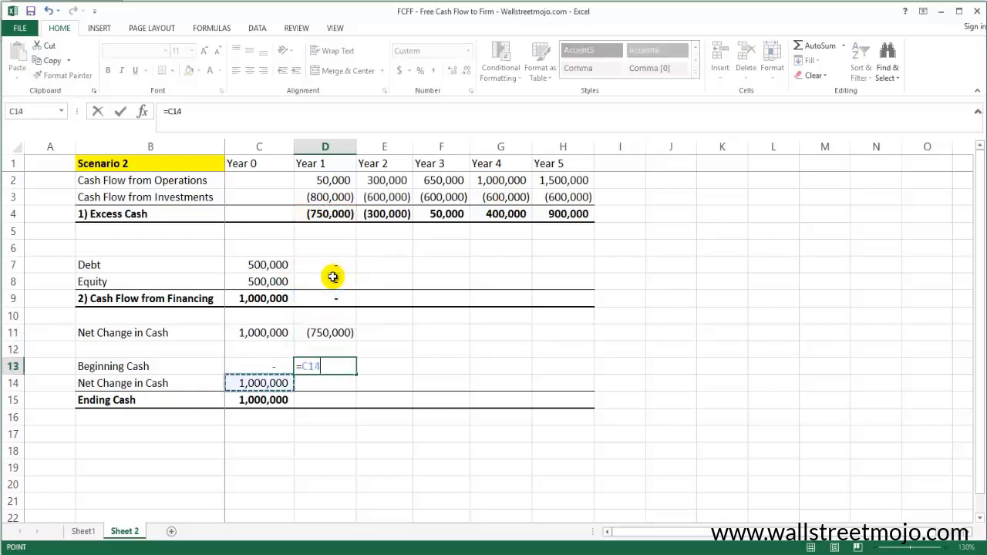
key("Up")
key("Return")
type("=")
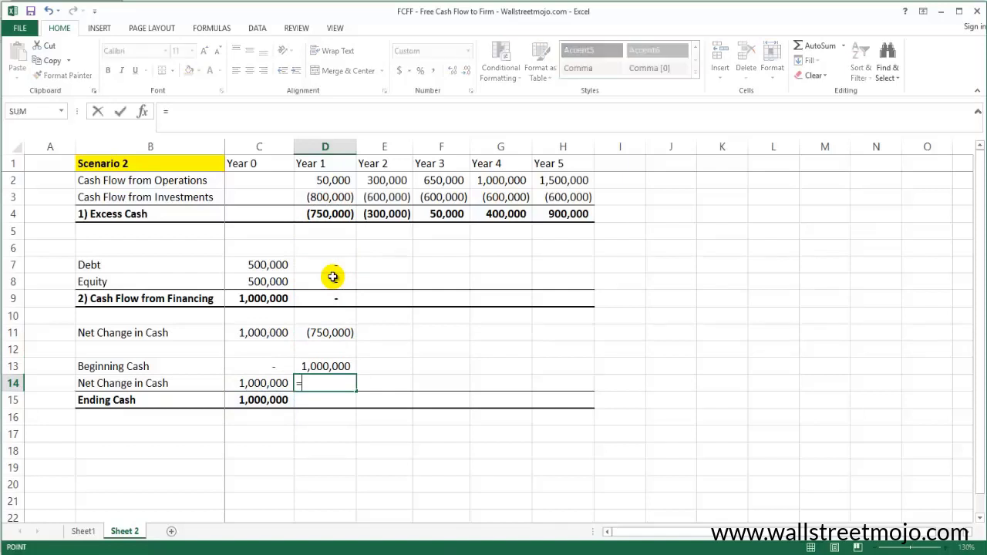
key("Up")
key("Up")
key("Up")
key("Return")
- Total the Year 1 Ending Cash in D15 with =SUM(D13:D14) and fill the cell yellow
key("alt+equal")
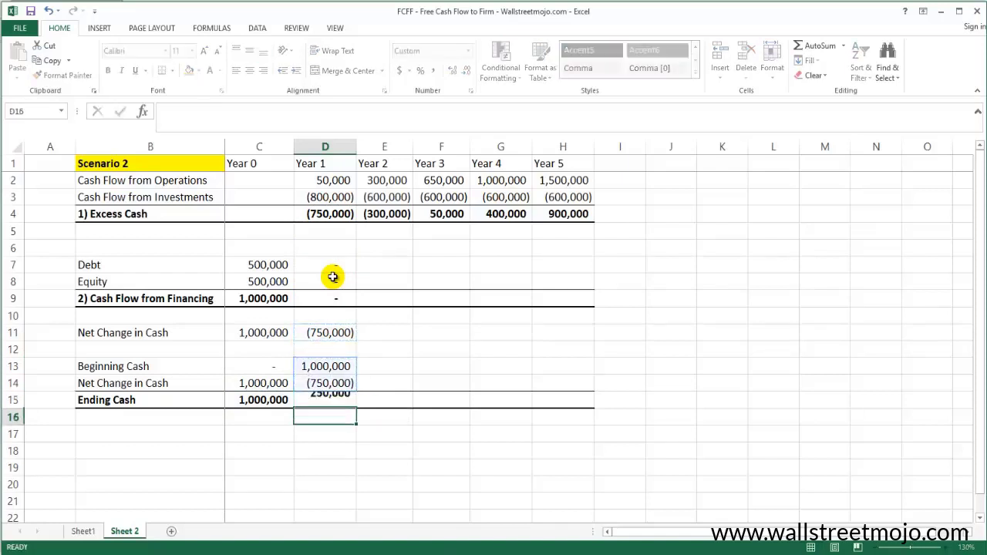
key("ctrl+Return")
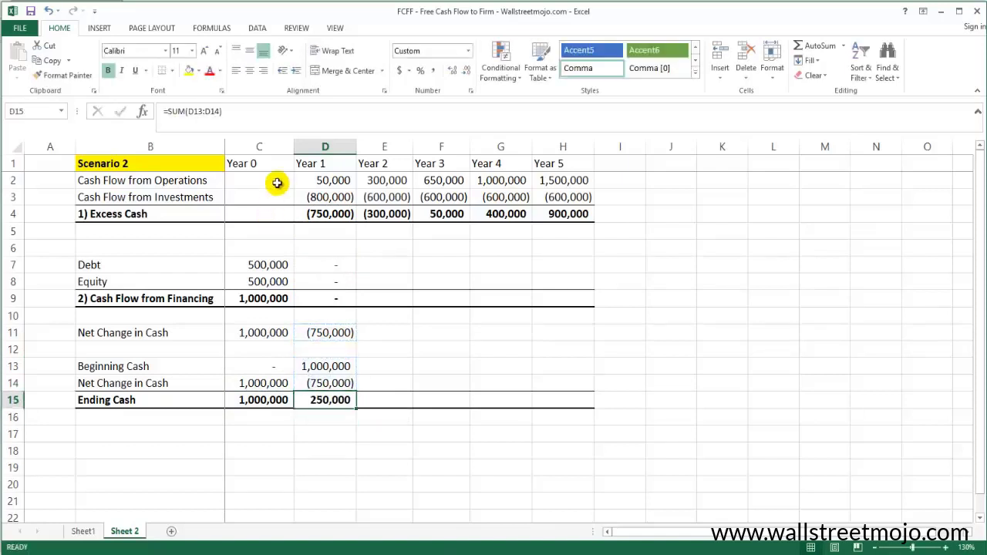
left_click(189, 71)
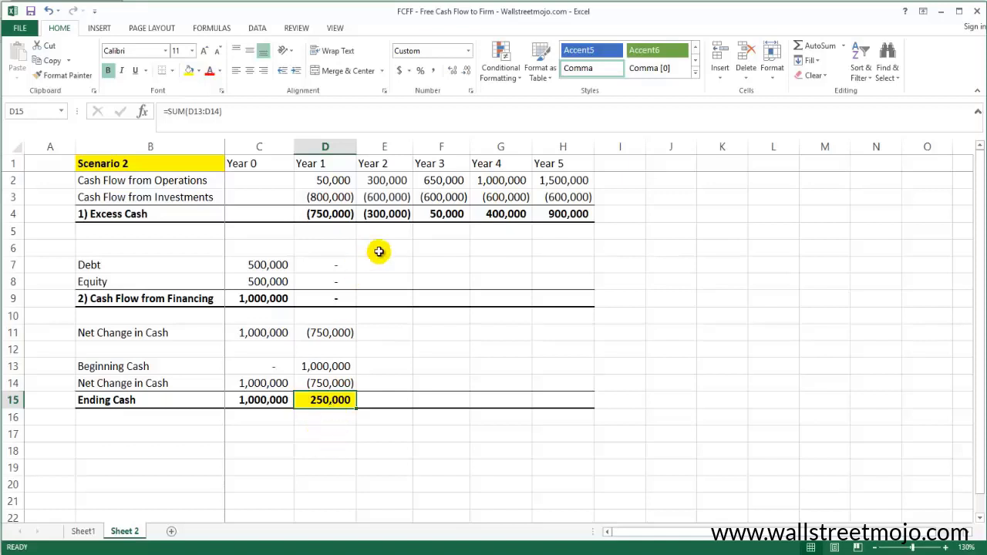
- Set Year 2 Debt to 50,000 in E7 and Equity to 0 in E8, and sum them as Cash Flow from Financing in E9
left_click(397, 215)
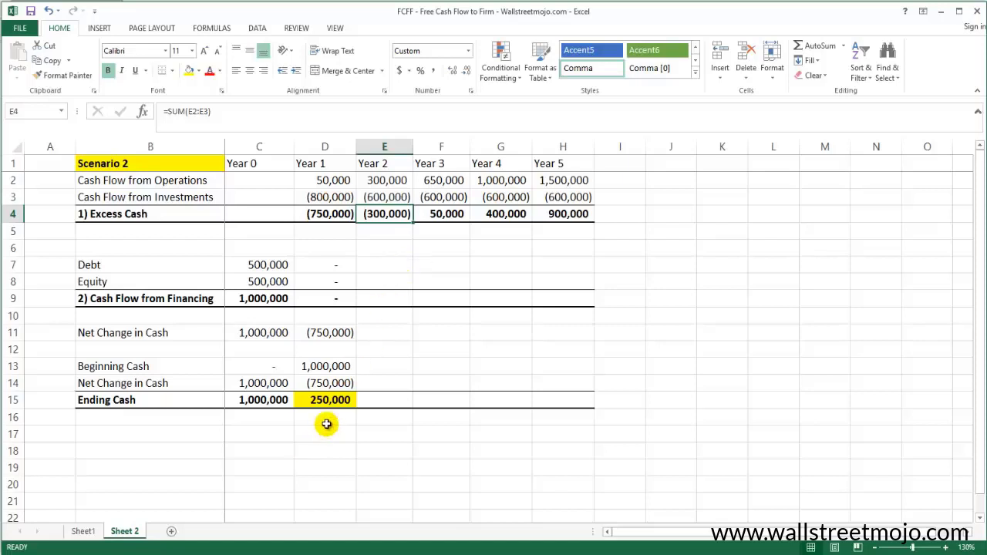
left_click(337, 399)
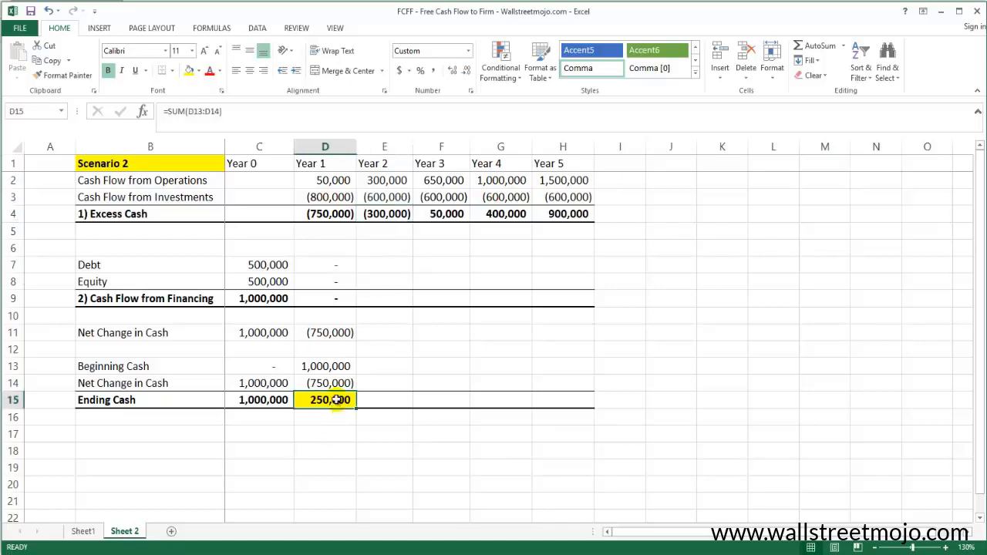
left_click(377, 268)
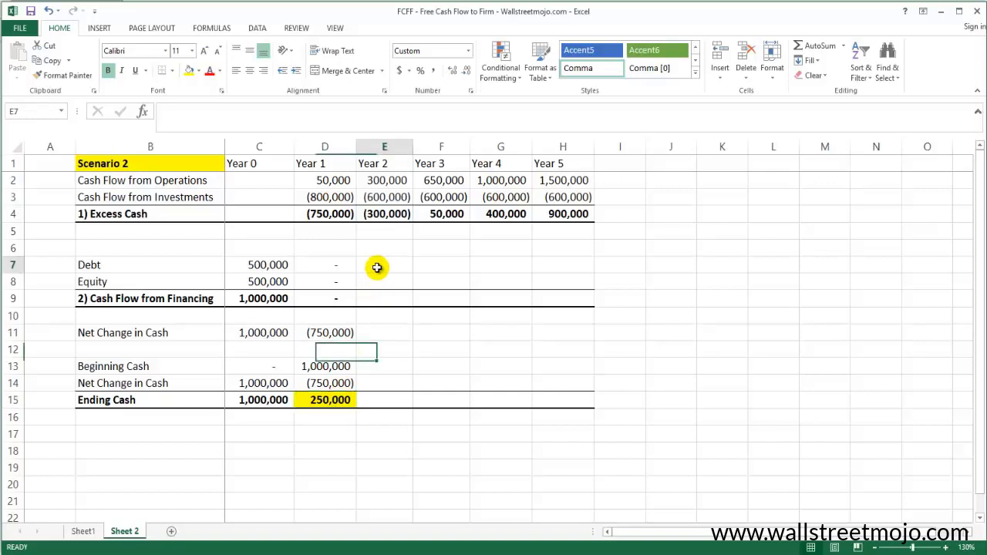
type("50000")
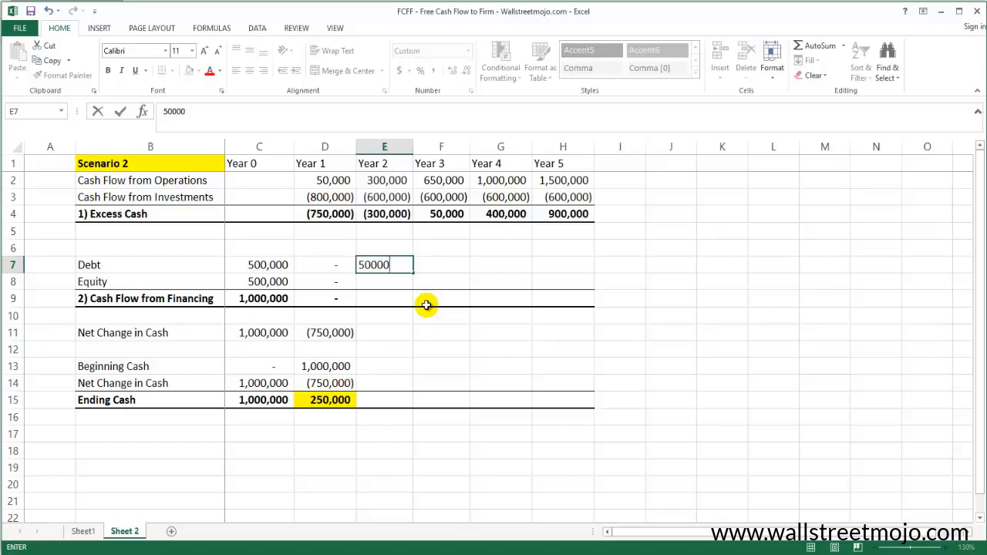
key("Return")
type("0")
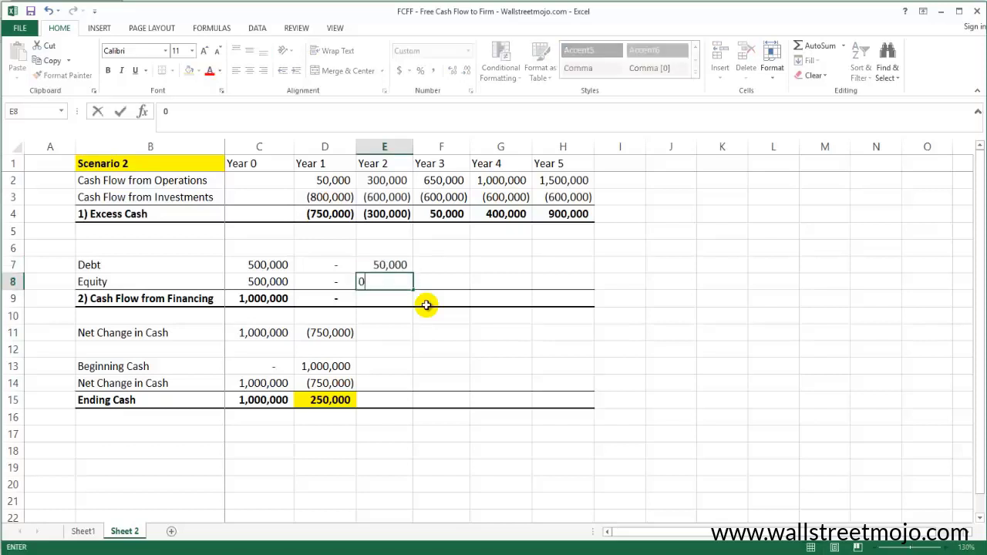
key("Return")
key("alt+equal")
key("Return")
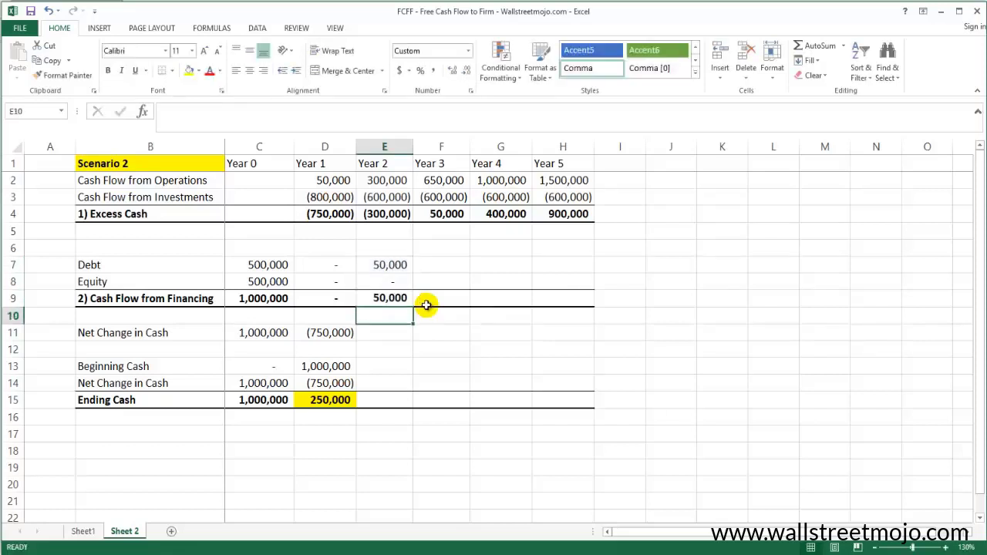
- Calculate the Year 2 Net Change in Cash in E11 as Excess Cash plus financing cash flow, =E4+E9
key("Return")
type("=")
key("Up")
key("Up")
key("Up")
key("Up")
key("Up")
key("Up")
key("Up")
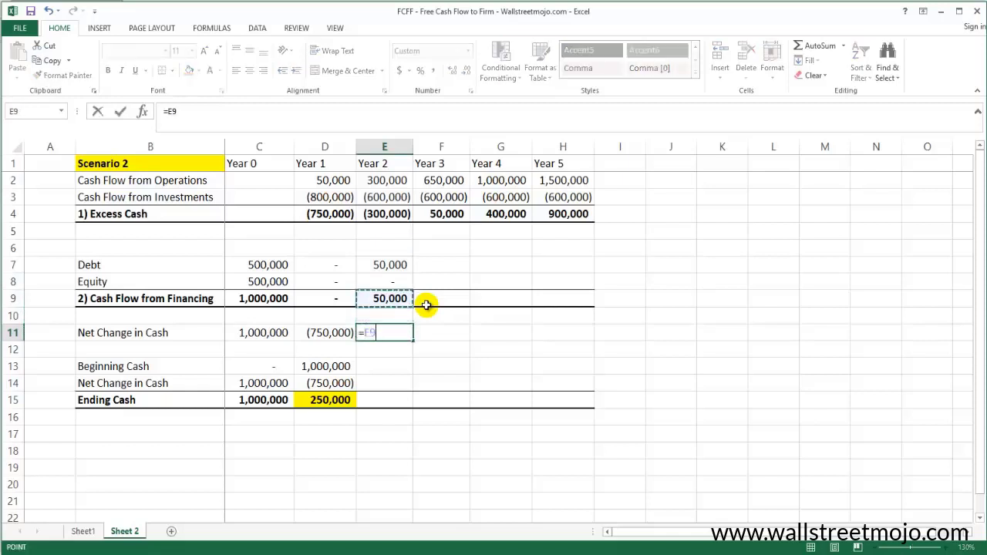
type("+")
key("Up")
key("Up")
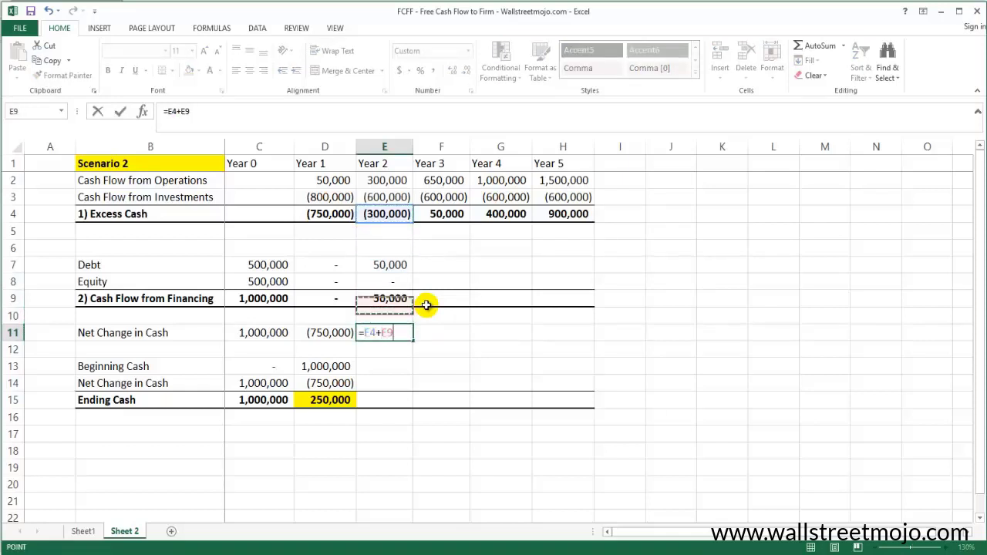
key("Return")
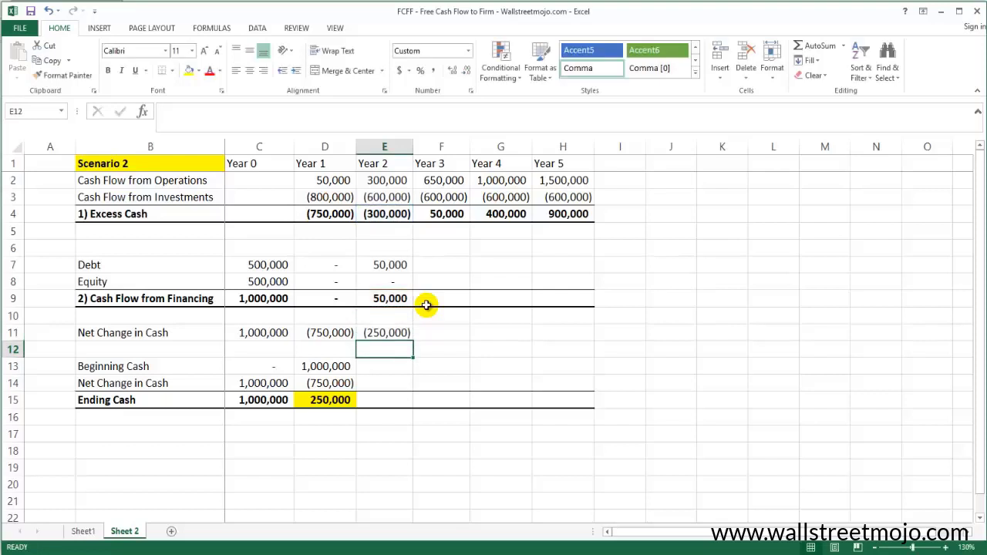
- Link Year 2 Beginning Cash in E13 to Year 1 Ending Cash in D15, and Net Change in Cash in E14 to E11
key("Return")
type("=")
key("Left")
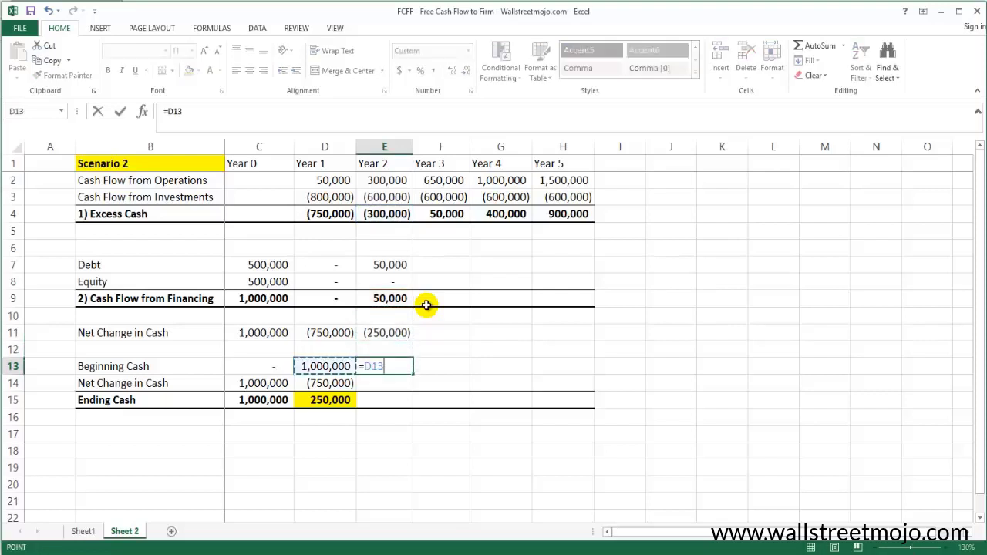
key("Down")
key("Down")
key("Return")
type("=")
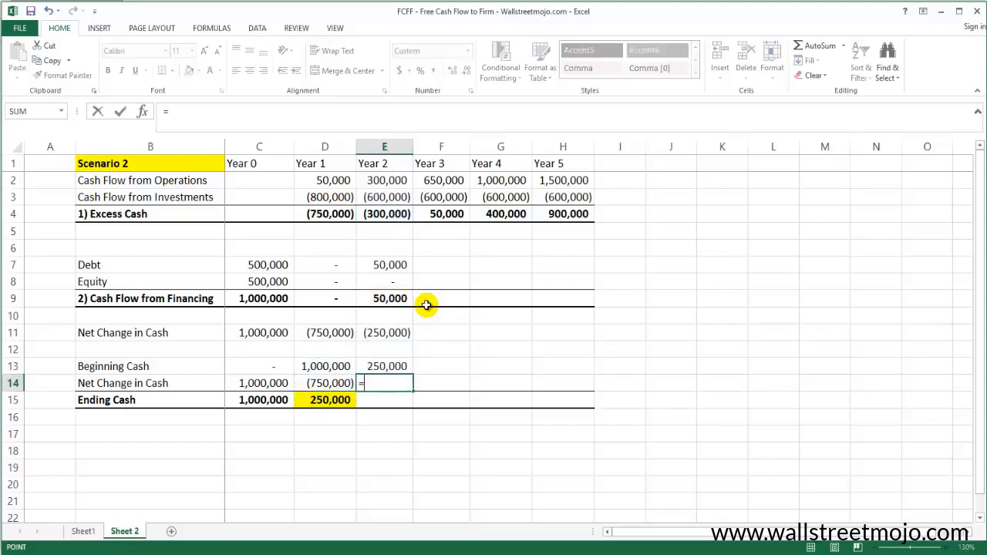
key("Up")
key("Up")
key("Up")
key("Return")
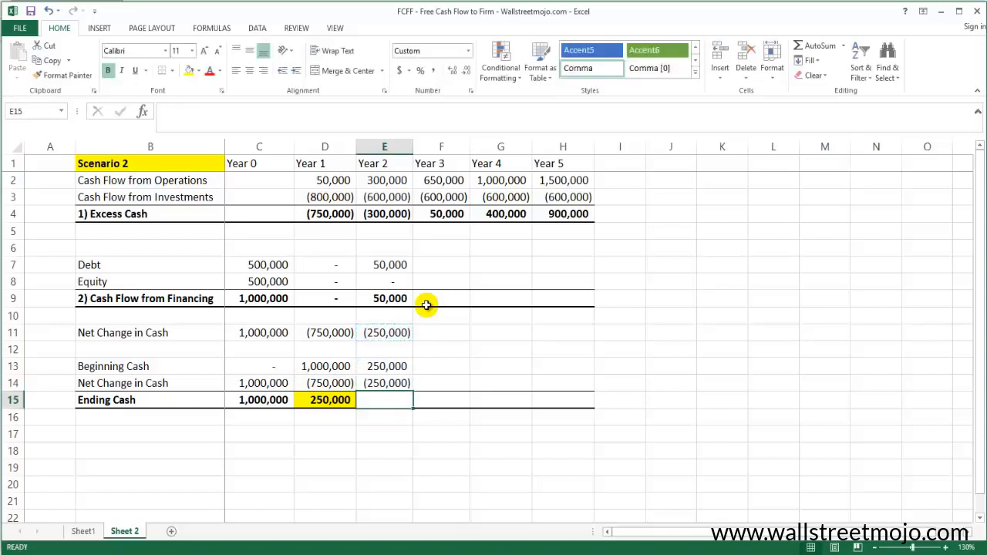
- Total the Year 2 Ending Cash in E15 with =SUM(E13:E14) and check the formula's range
key("alt+equal")
key("Up")
key("F2")
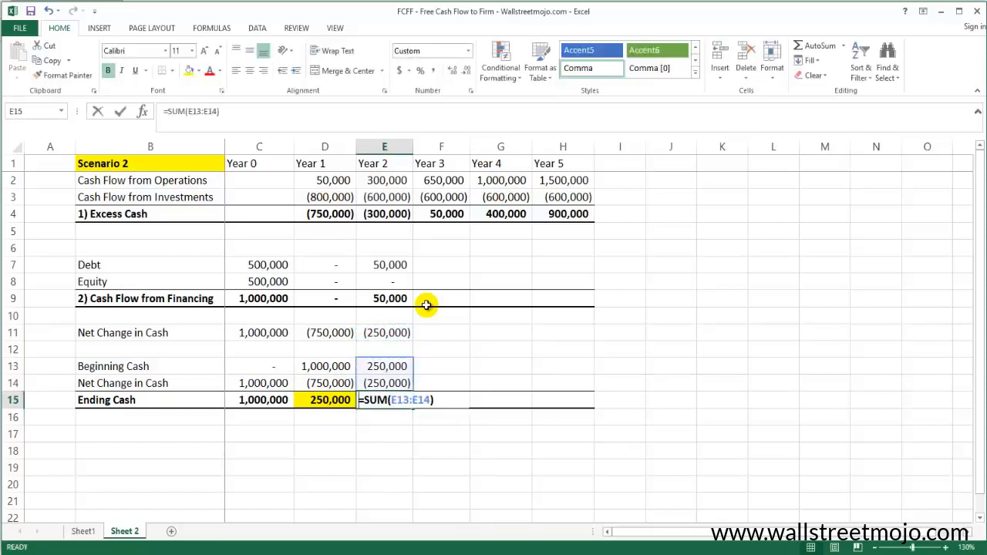
key("Escape")
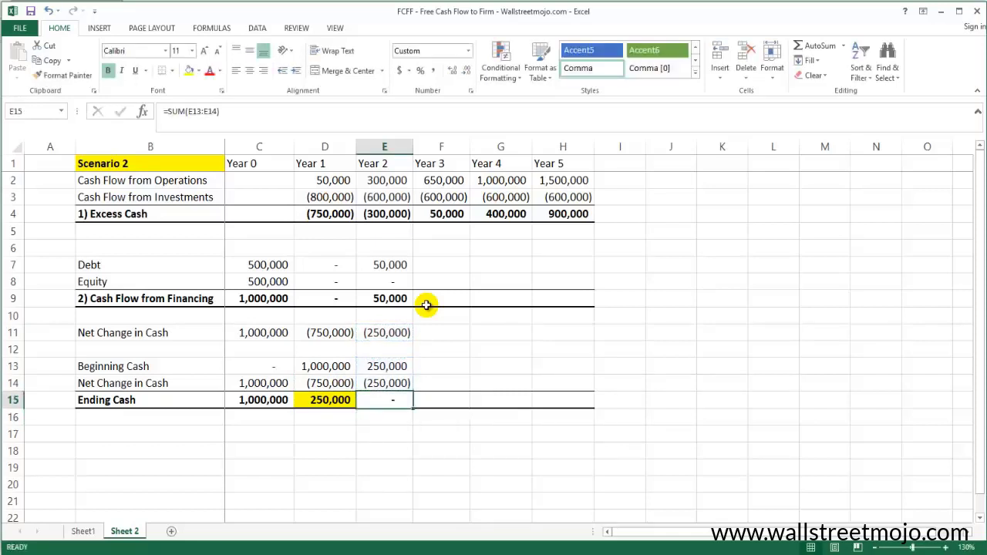
- Review the Year 2 cash flow figures in column E and the Year 3 operating cash flow and Excess Cash in column F
key("Up")
key("Up")
key("Up")
key("Up")
key("Up")
key("Up")
key("Up")
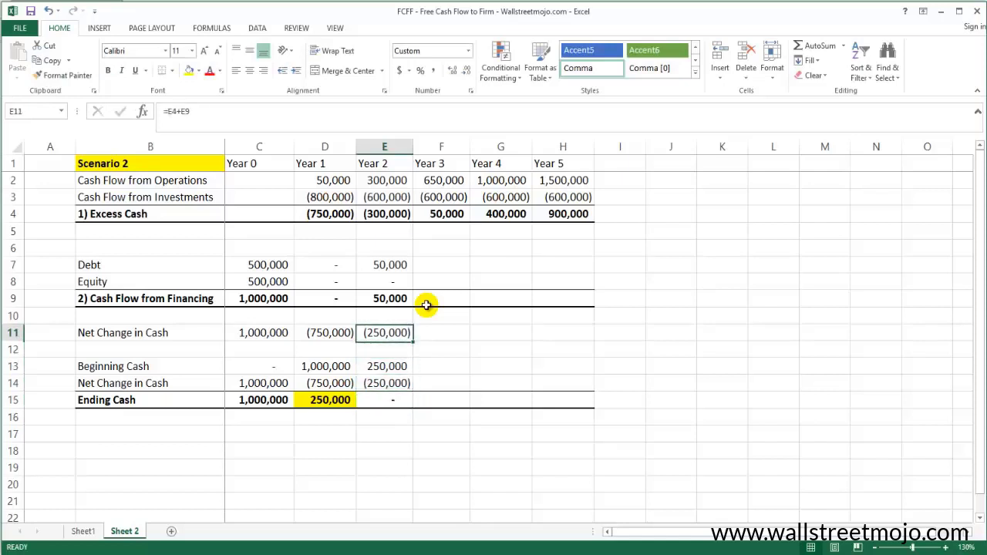
key("Up")
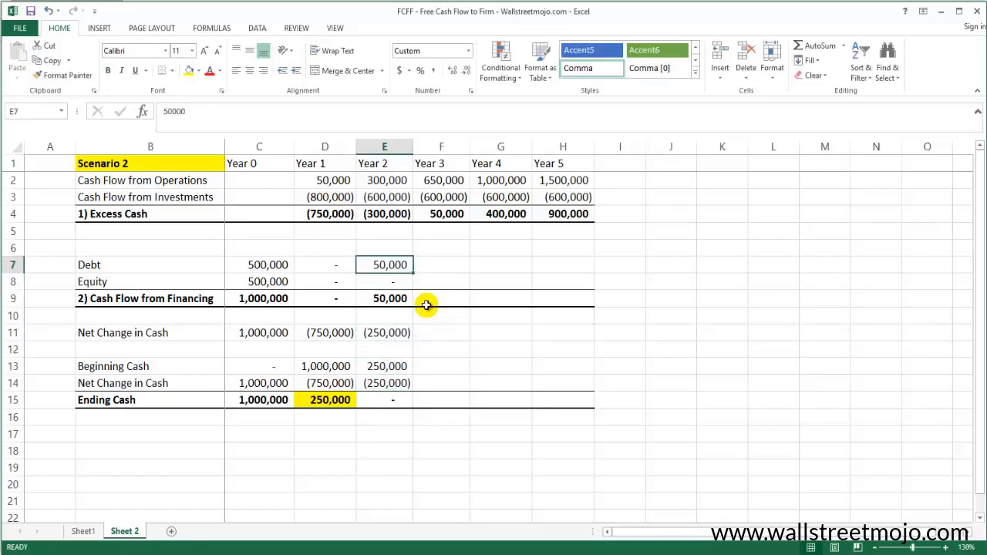
key("Up")
key("Up")
key("Up")
key("Up")
key("Up")
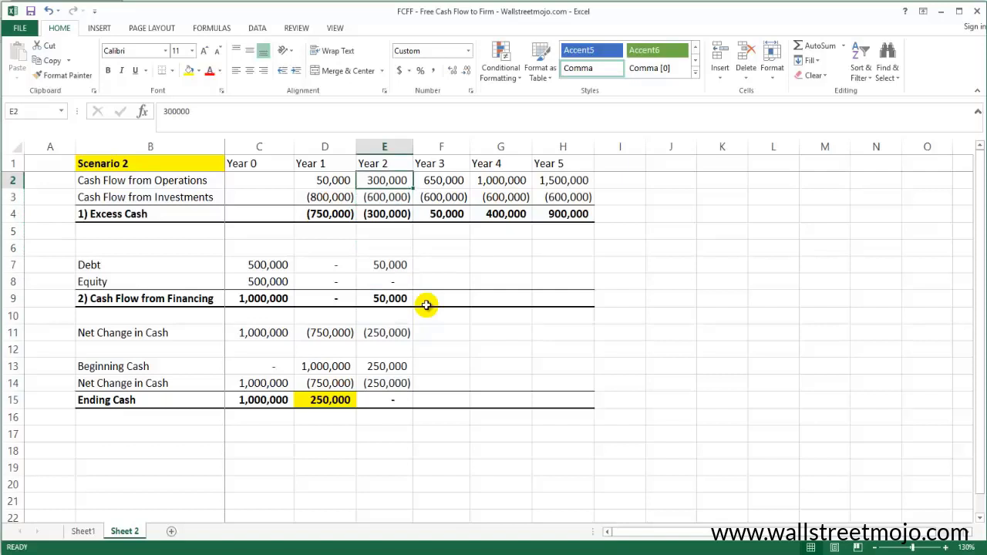
key("Right")
key("Down")
key("Down")
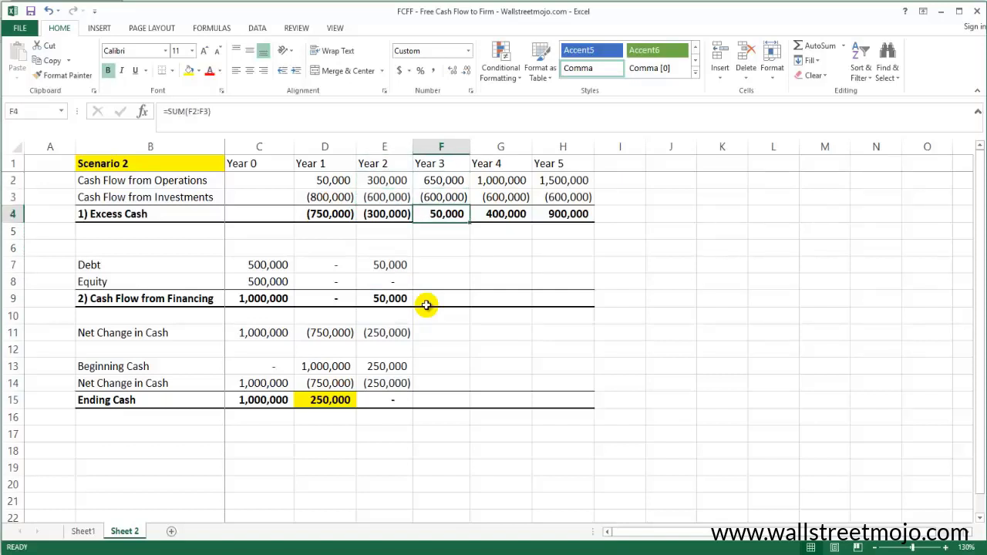
key("Up")
key("Up")
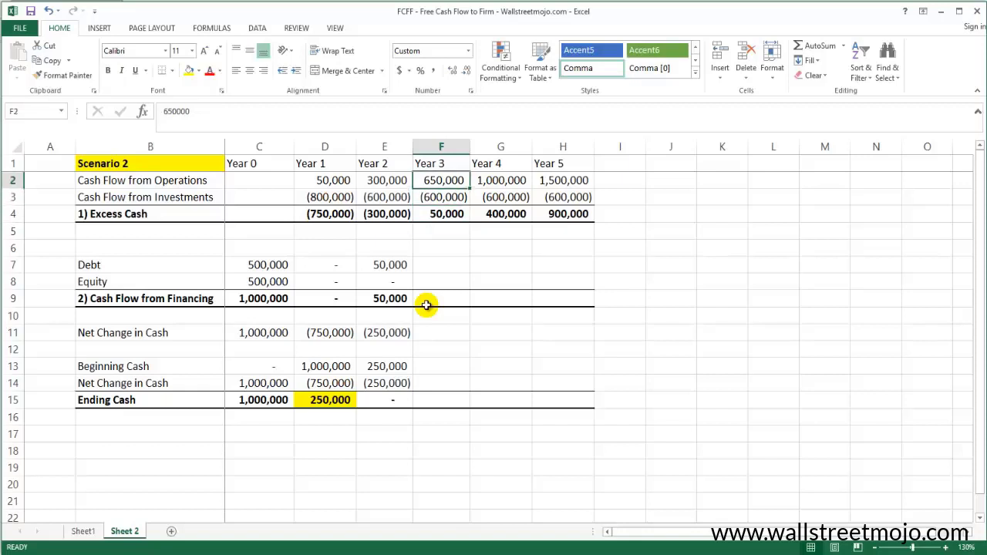
key("Down")
key("Down")
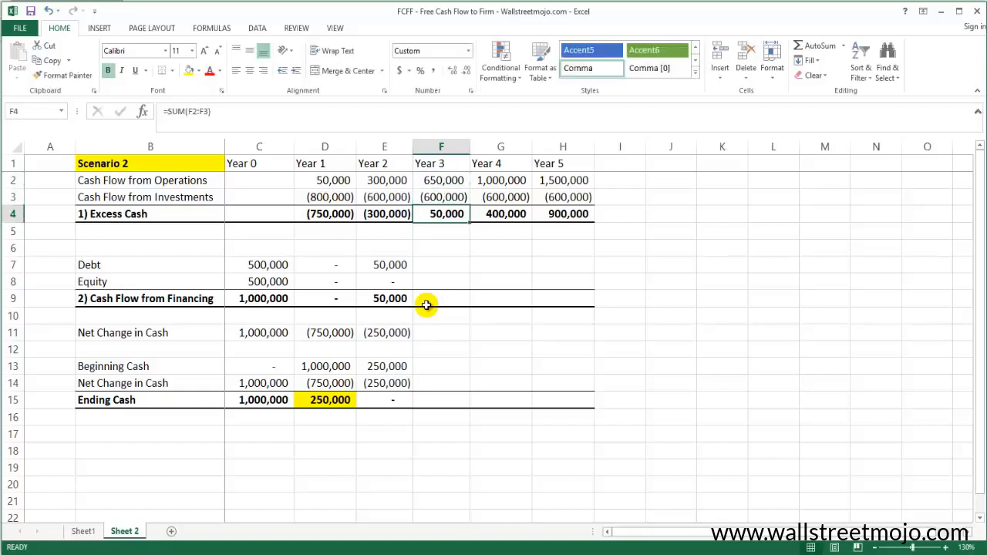
- Set Year 3 Debt and Equity to 0 in F7 and F8, and total Cash Flow from Financing in F9 with =SUM(F7:F8)
key("Down")
key("Down")
key("Down")
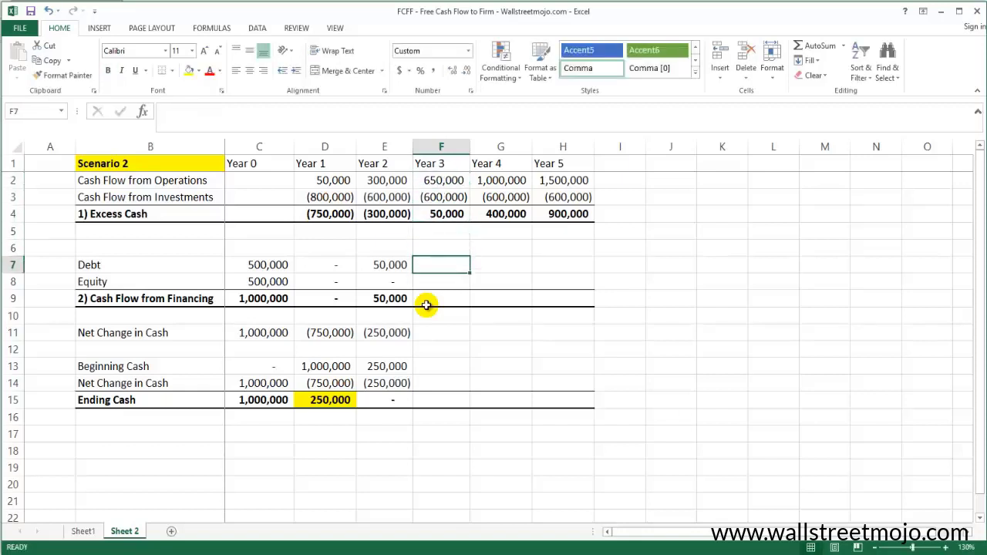
key("shift+Down")
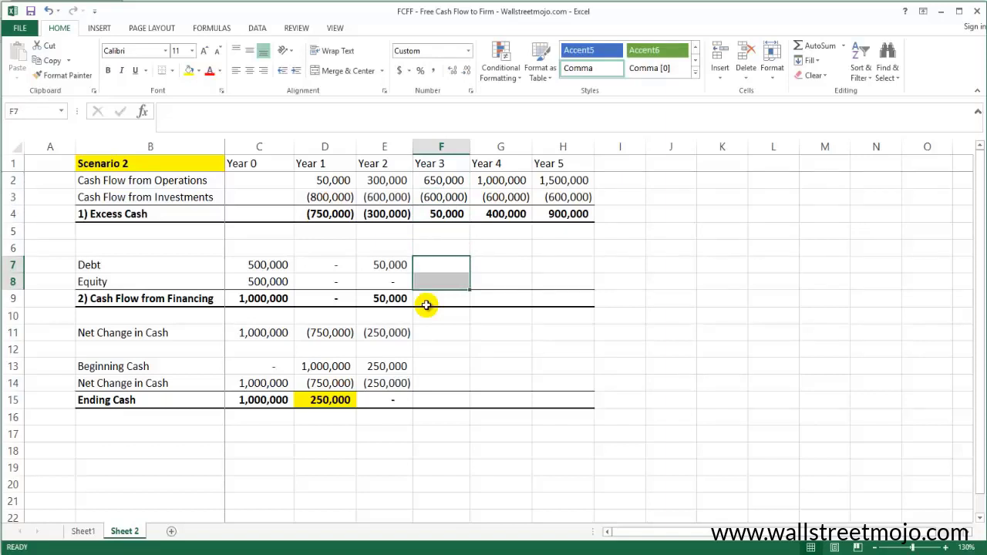
key("shift+Up")
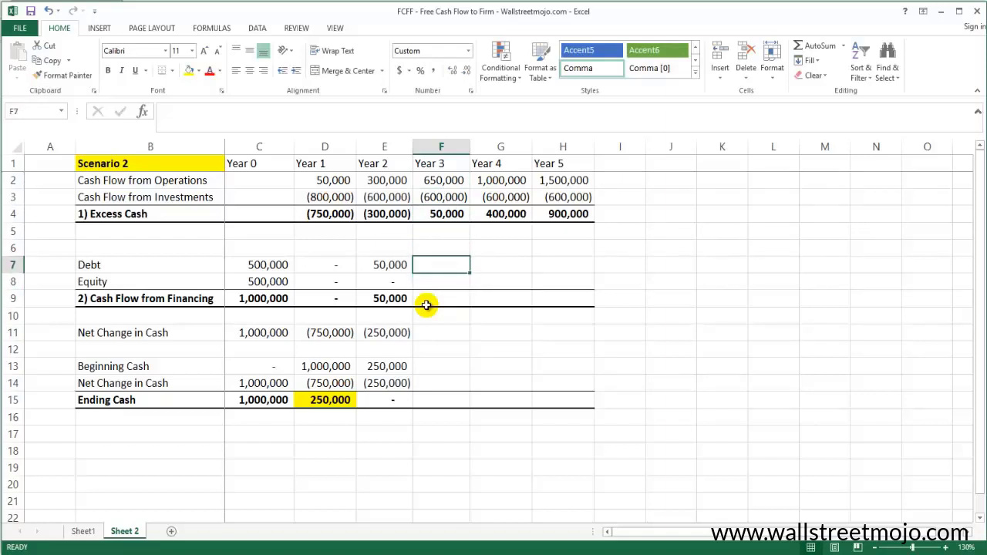
type("0")
key("Return")
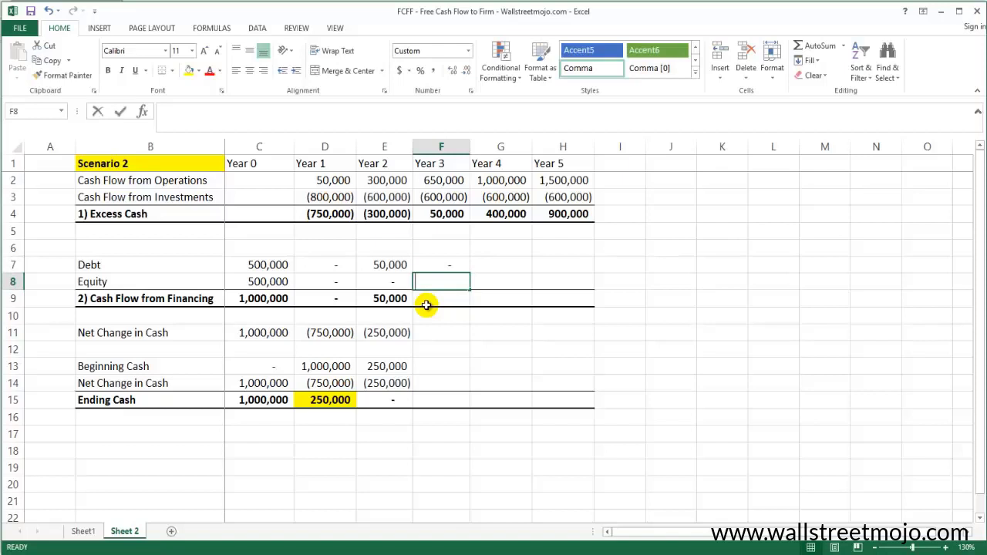
type("0")
key("Return")
key("alt+equal")
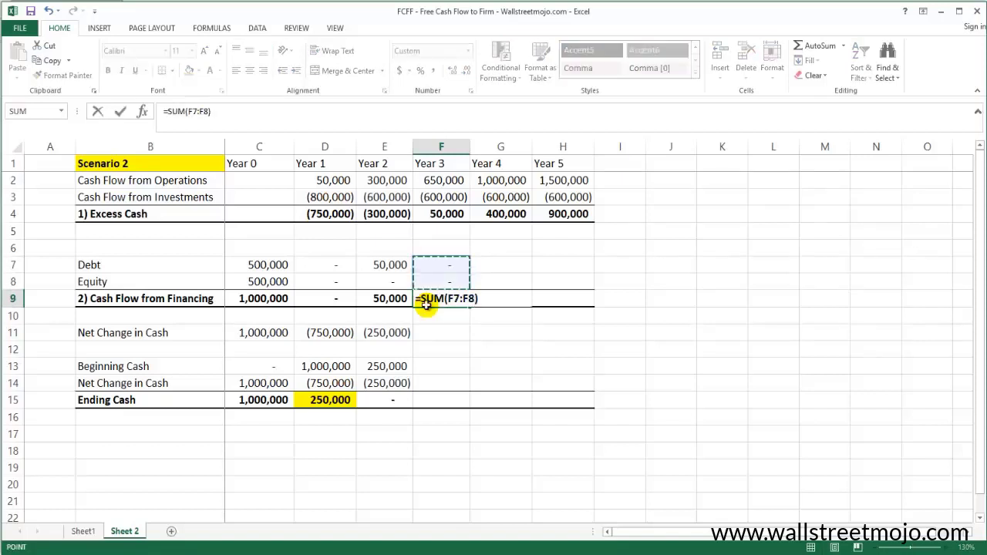
key("Return")
- Calculate the Year 3 Net Change in Cash in F11 as financing cash flow plus Excess Cash, =F9+F4
key("Return")
type("=")
key("Up")
key("Up")
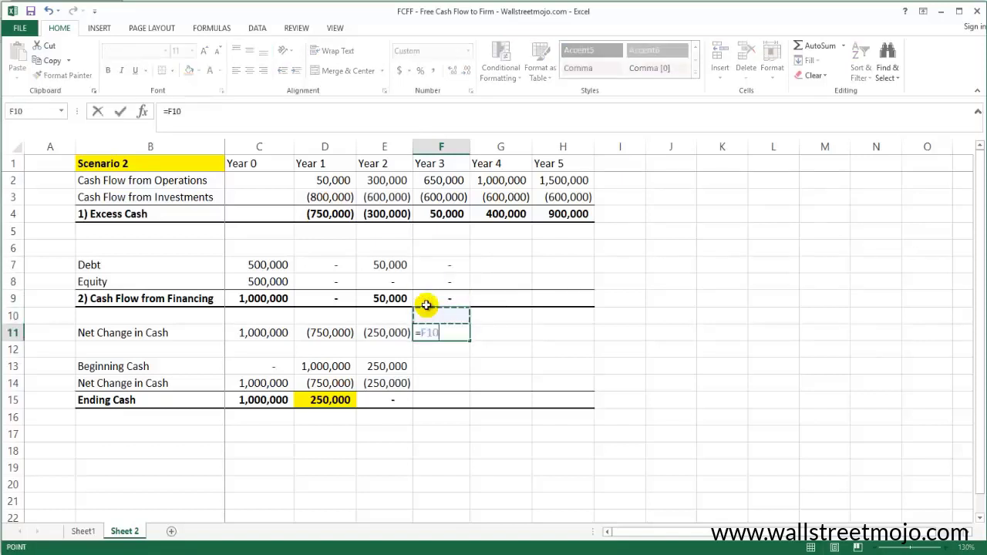
type("+")
key("Up")
key("Up")
key("Up")
key("Up")
key("Up")
key("Up")
key("Up")
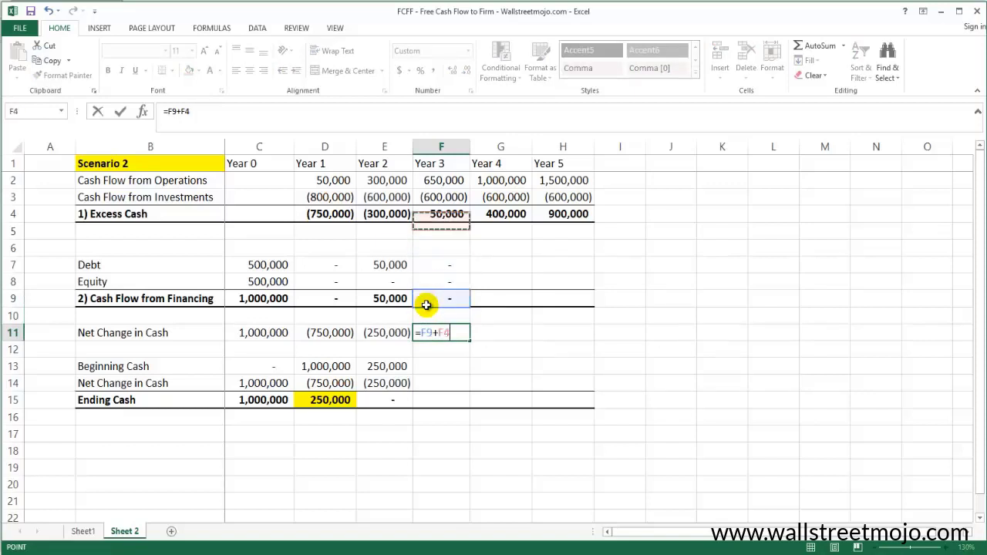
key("Return")
- Link Year 3 Beginning Cash in F13 to Year 2 Ending Cash in E15
key("Down")
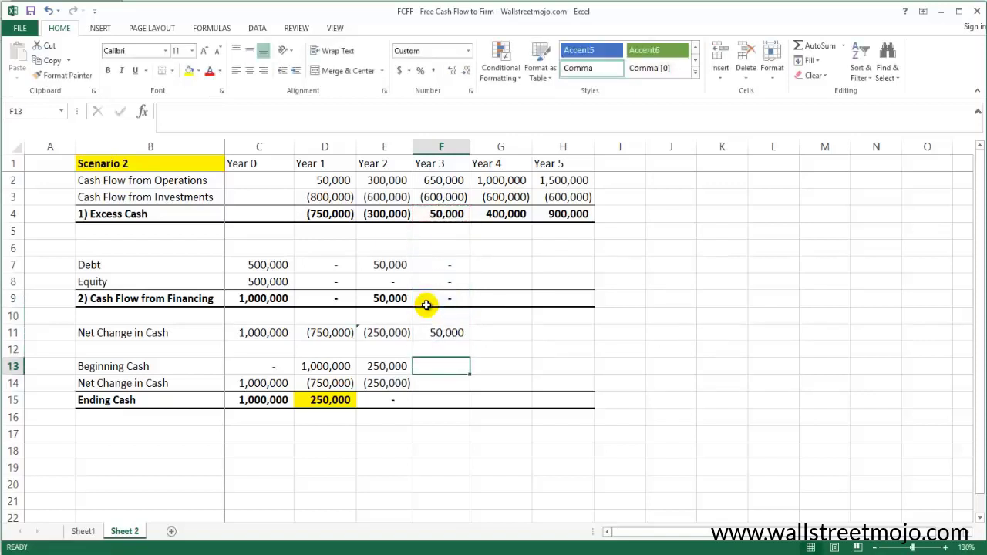
type("=")
key("Left")
key("Down")
key("Down")
key("Return")
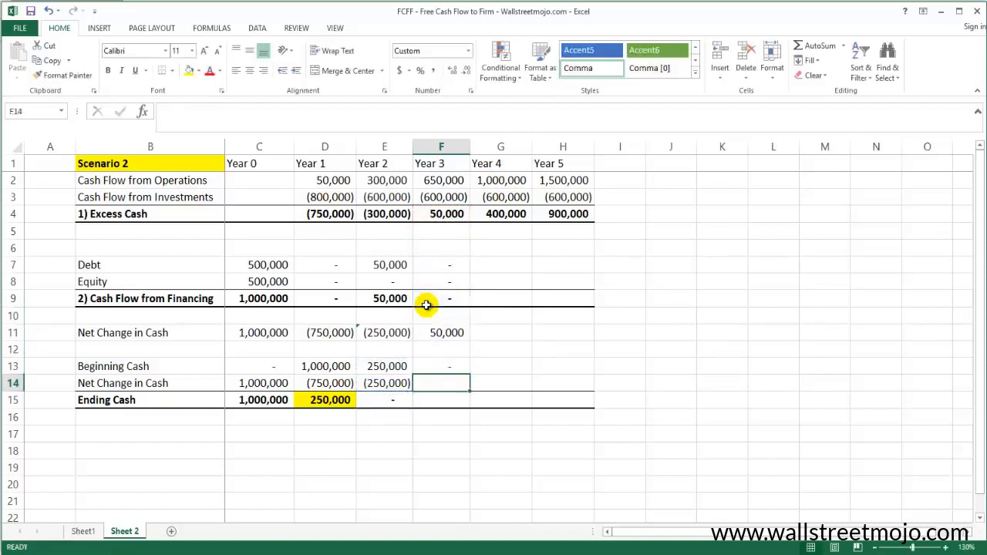
- Link the Year 3 Net Change in Cash in F14 to F11, and sum F13 and F14 as Ending Cash in F15
type("=")
key("Up")
key("Up")
key("Up")
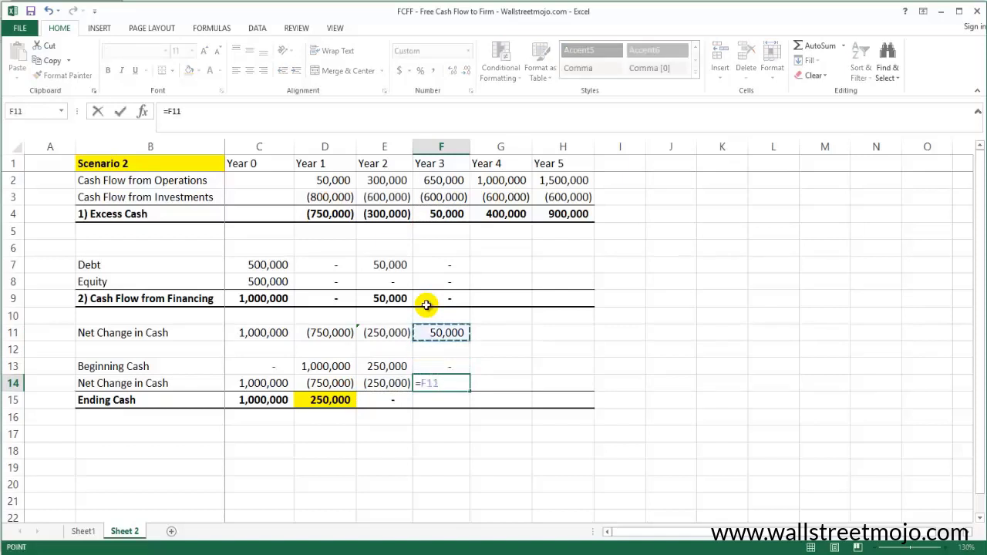
key("Return")
key("alt+equal")
key("Return")
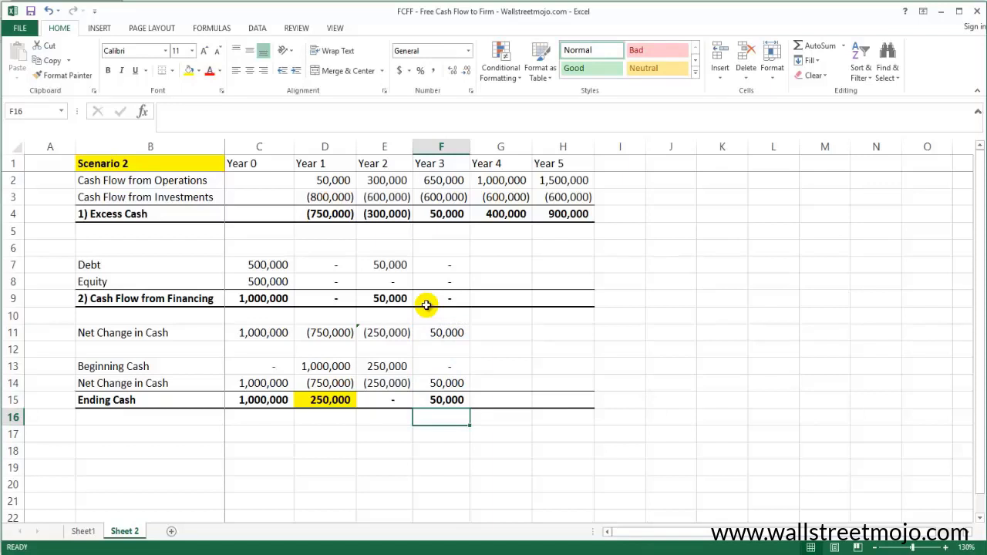
- Set Year 4 Debt and Equity to 0 in G7 and G8, and sum them as Cash Flow from Financing in G9
key("Up")
key("Up")
key("Up")
key("Up")
key("Up")
key("Up")
key("Up")
key("Up")
key("Up")
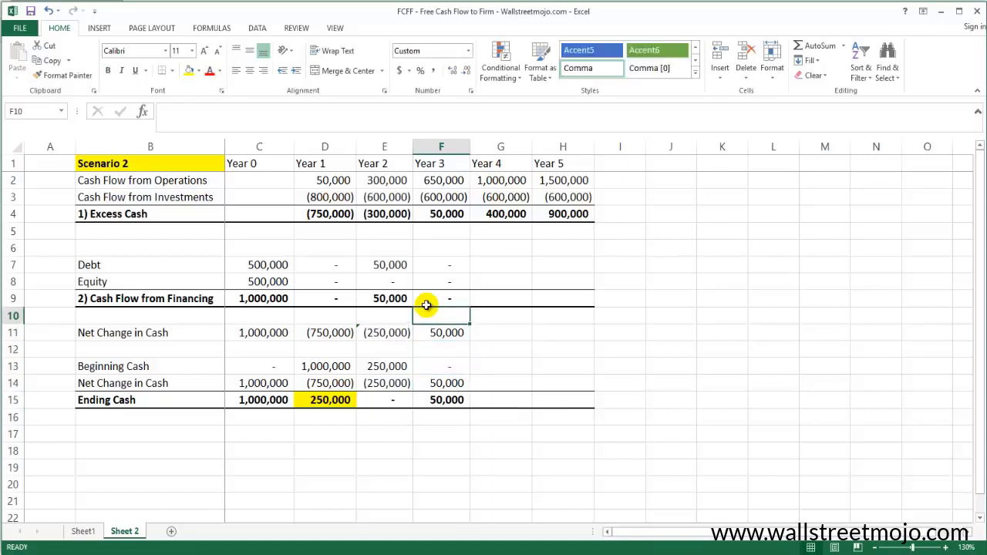
key("Right")
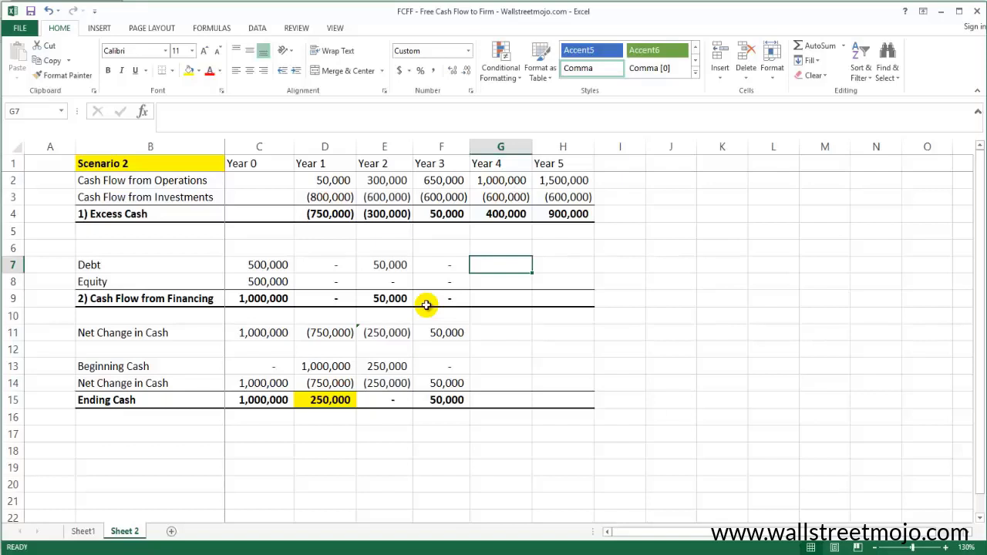
type("0")
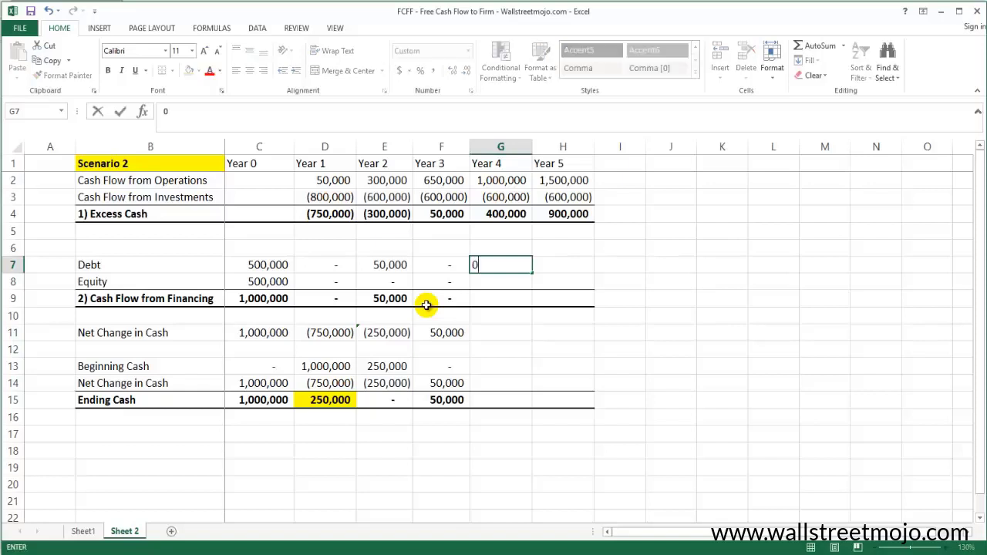
key("Return")
type("0")
key("Return")
type("0")
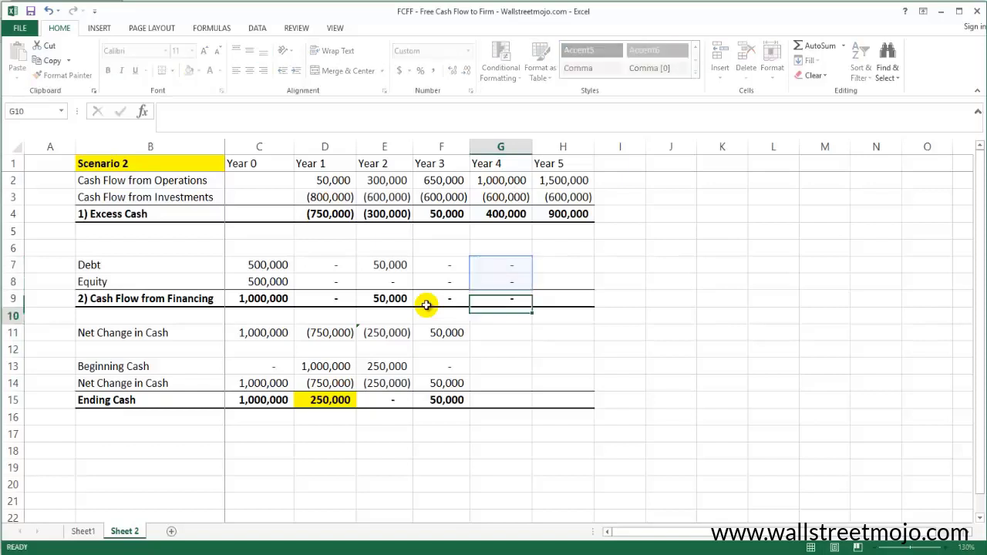
- Calculate the Year 4 Net Change in Cash in G11 as financing cash flow plus Excess Cash, =G9+G4
key("Return")
key("Return")
type("=")
key("Up")
key("Up")
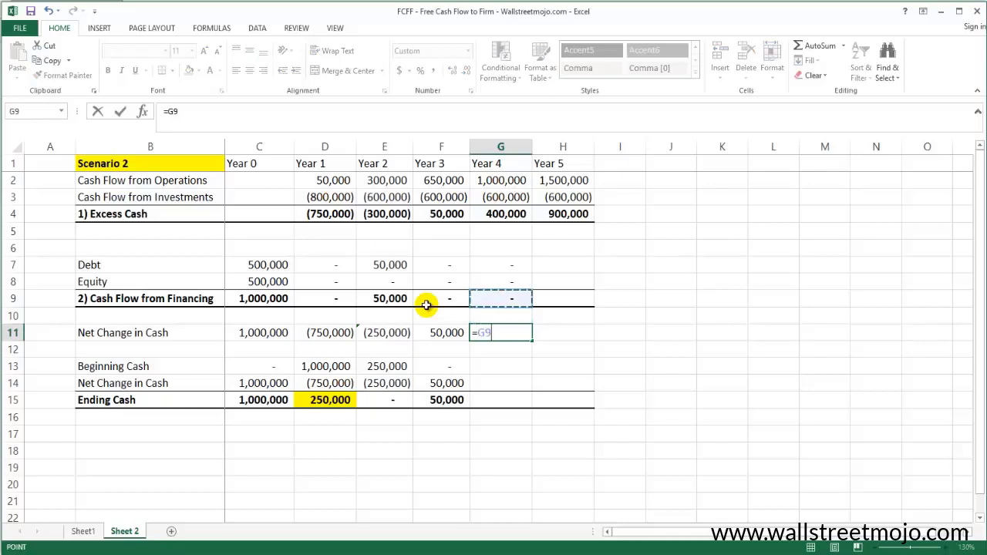
type("+")
key("Up")
key("Up")
key("Up")
key("Up")
key("Up")
key("Up")
key("Up")
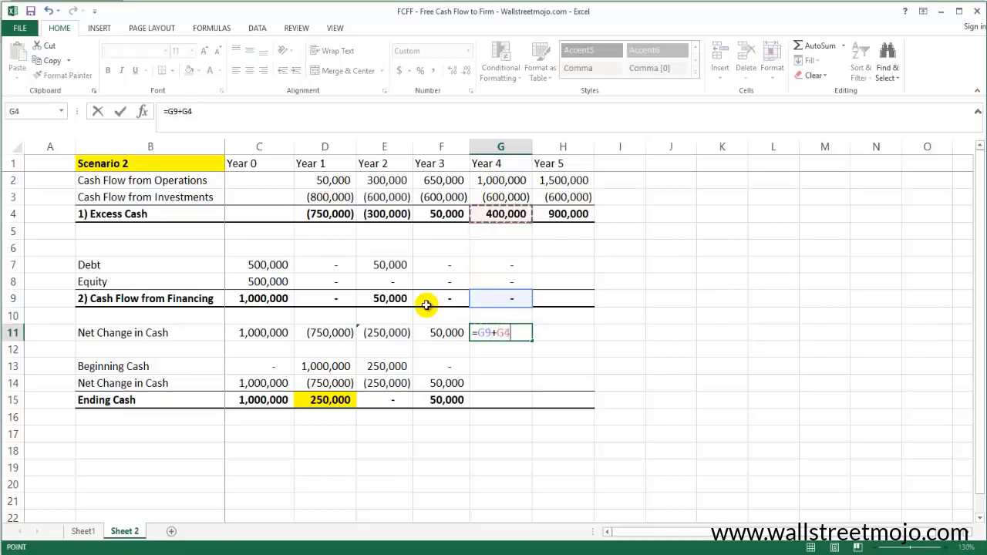
key("Return")
- Link Year 4 Beginning Cash in G13 to Year 3 Ending Cash in F15
key("Return")
type("=")
key("Left")
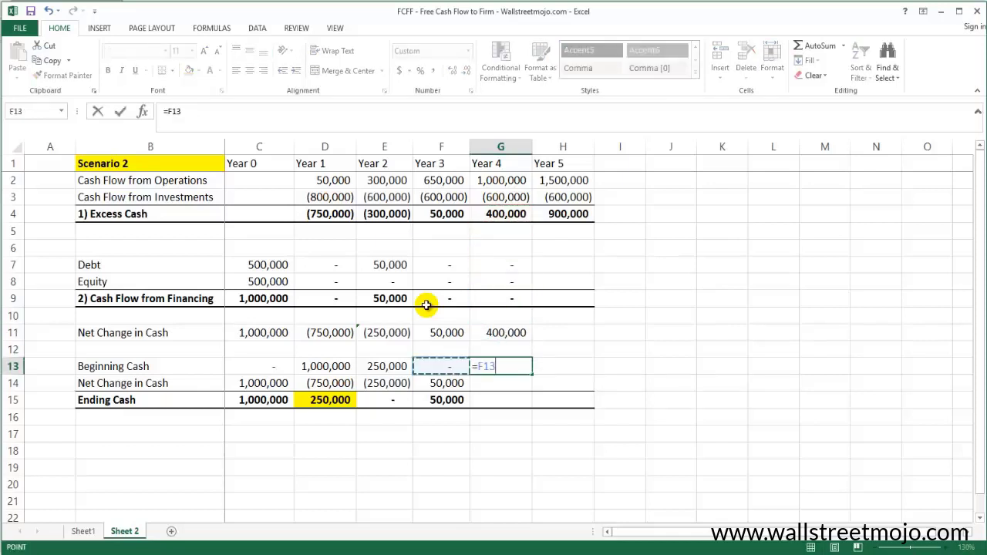
key("Down")
key("Down")
key("Return")
- Link the Year 4 Net Change in Cash in G14 to G11, and sum G13 and G14 as Ending Cash in G15
type("=")
key("Up")
key("Up")
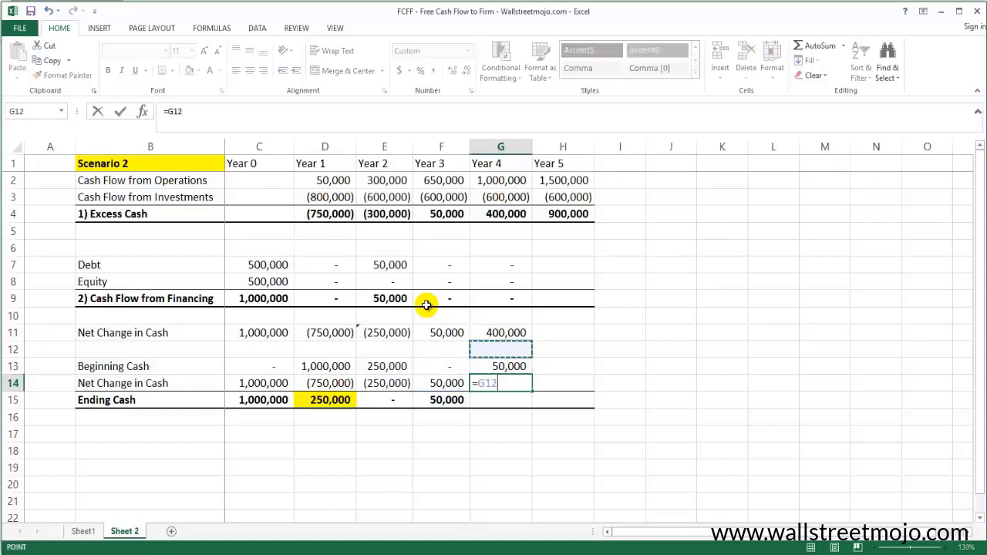
key("Up")
key("Return")
key("alt+equal")
key("ctrl+Return")
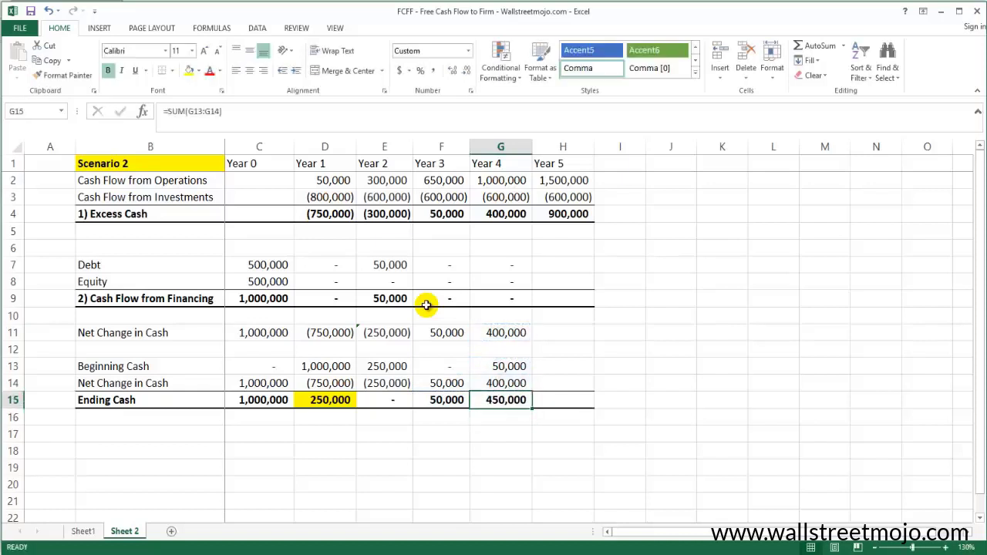
- Copy the Year 4 Debt, Equity and Cash Flow from Financing cells G7:G9 into the Year 5 cells H7:H9
key("Left")
key("shift+Right")
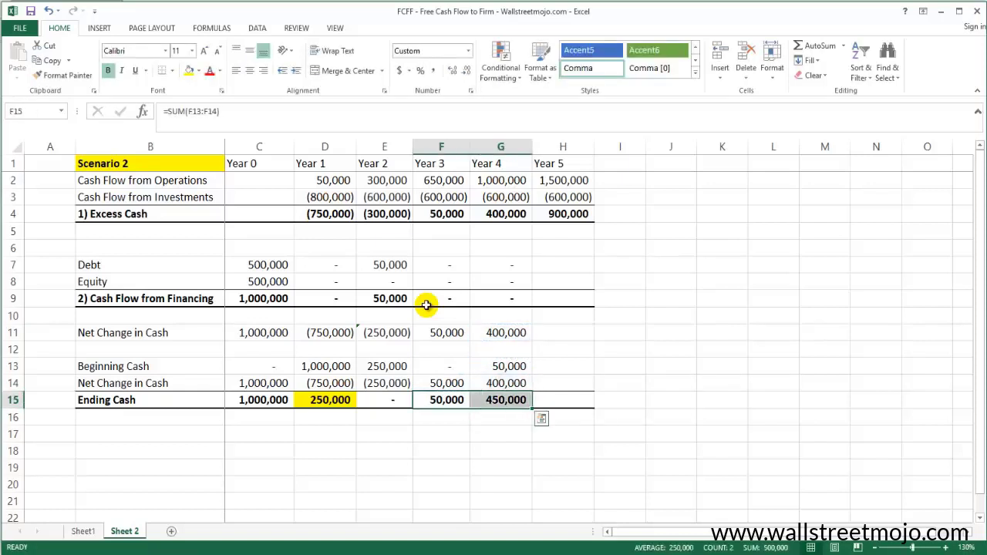
key("Up")
key("Up")
key("Up")
key("Up")
key("Up")
key("Up")
key("Up")
key("Up")
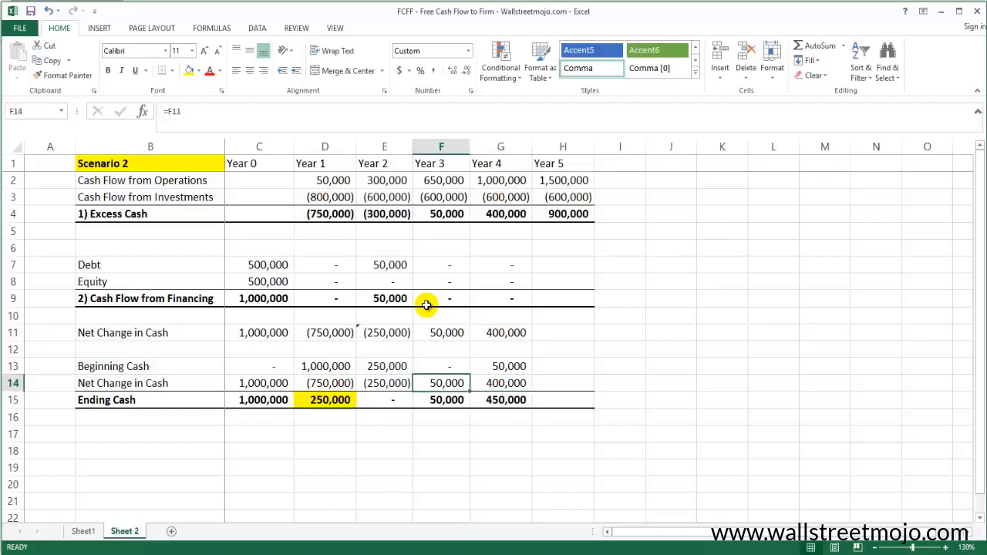
key("Right")
key("shift+Down")
key("shift+Down")
key("ctrl+c")
key("Right")
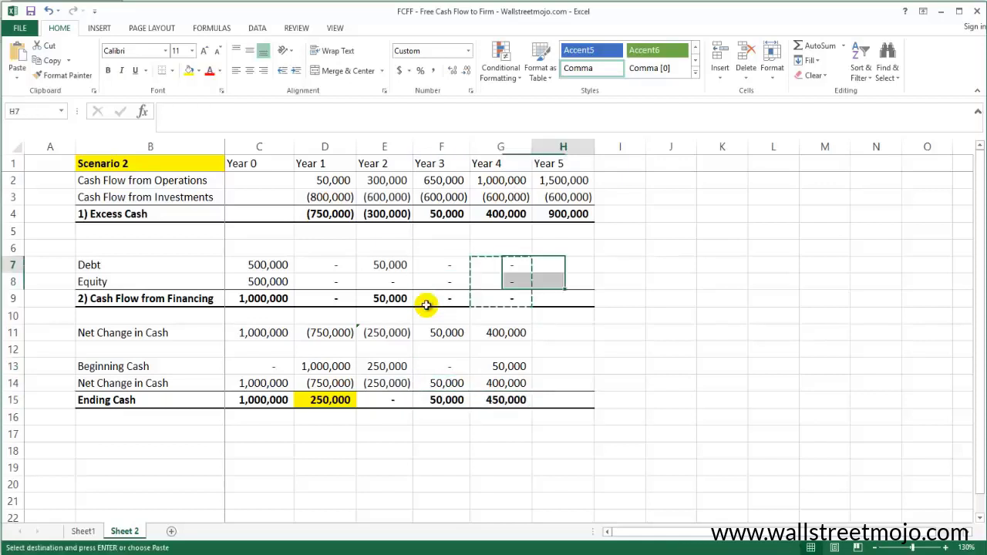
key("ctrl+v")
- Copy the Year 4 Net Change in Cash formula from G11 into H11 for Year 5
key("Down")
key("Down")
key("Down")
key("Down")
key("Left")
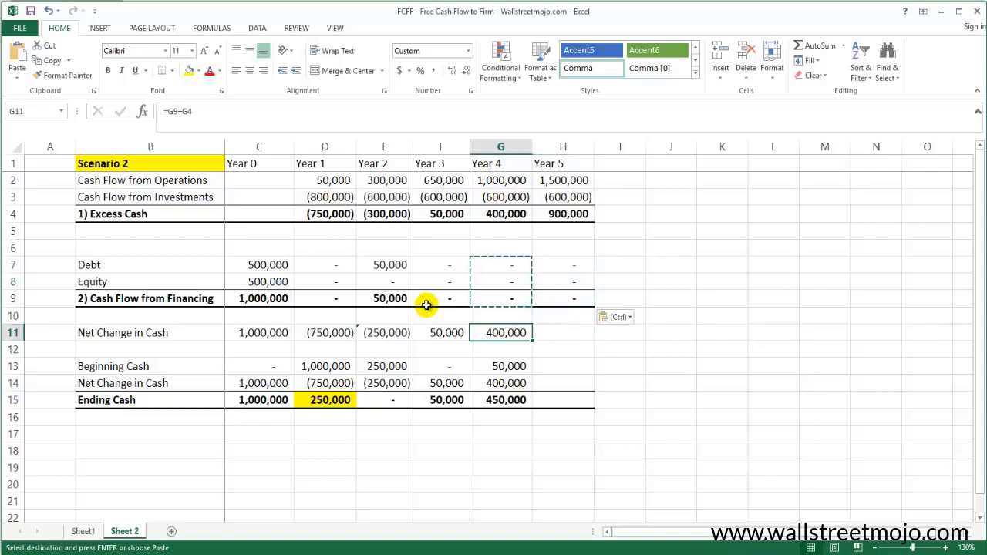
key("ctrl+c")
key("Right")
key("ctrl+v")
key("F2")
key("Return")
- Copy the Year 4 Beginning Cash, Net Change in Cash and Ending Cash formulas G13:G15 into H13:H15 for Year 5
key("Left")
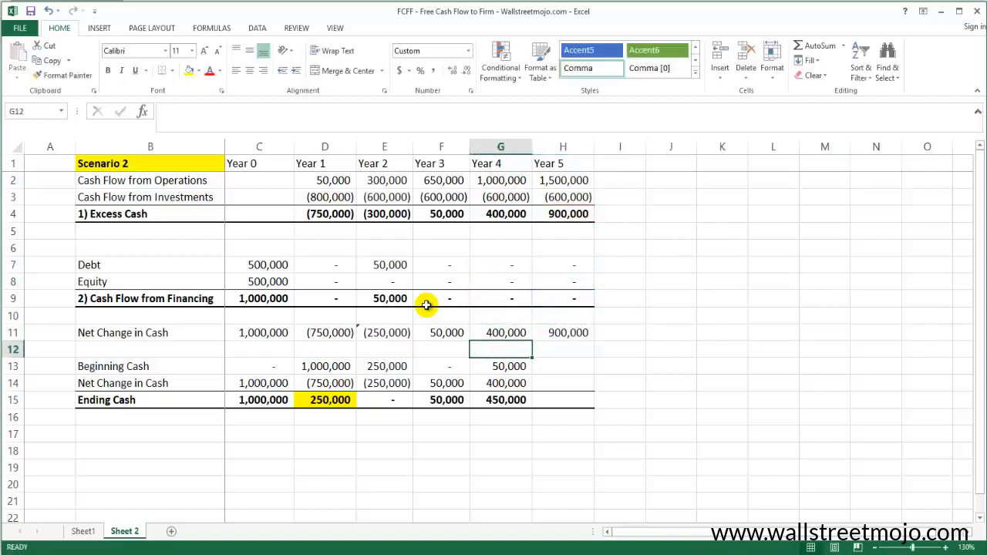
key("Down")
key("shift+Down")
key("shift+Down")
key("ctrl+c")
key("Right")
key("ctrl+v")
key("Down")
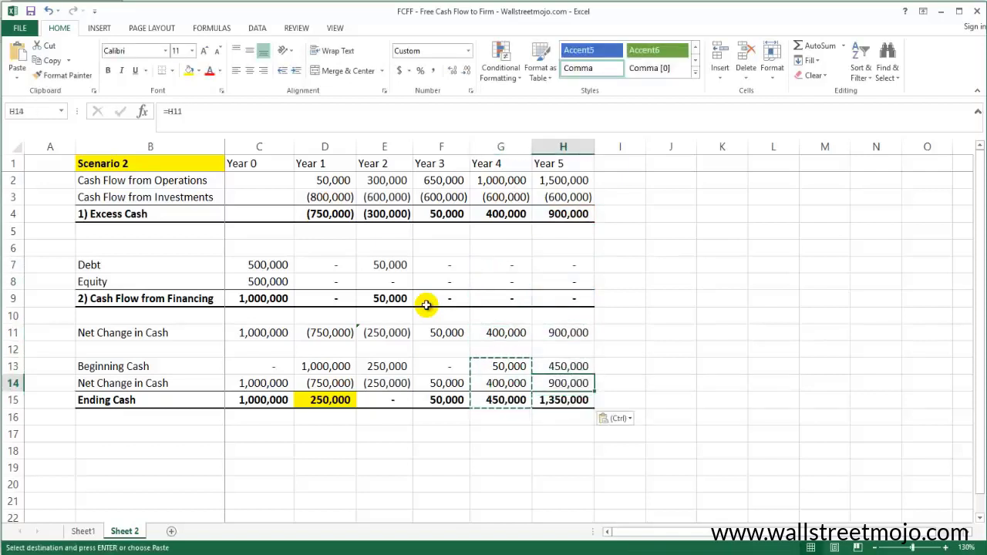
key("Down")
key("Escape")
key("Down")
key("Down")
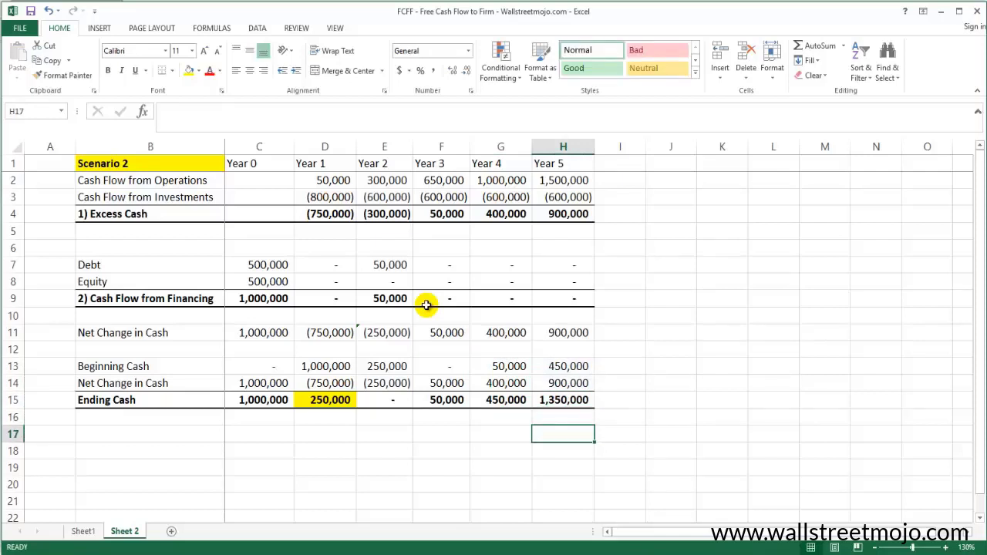
- Review Year 5 Ending Cash, the operating and investing cash flows, the Excess Cash row, and Debt and Equity for Years 3 to 5
key("Up")
key("Up")
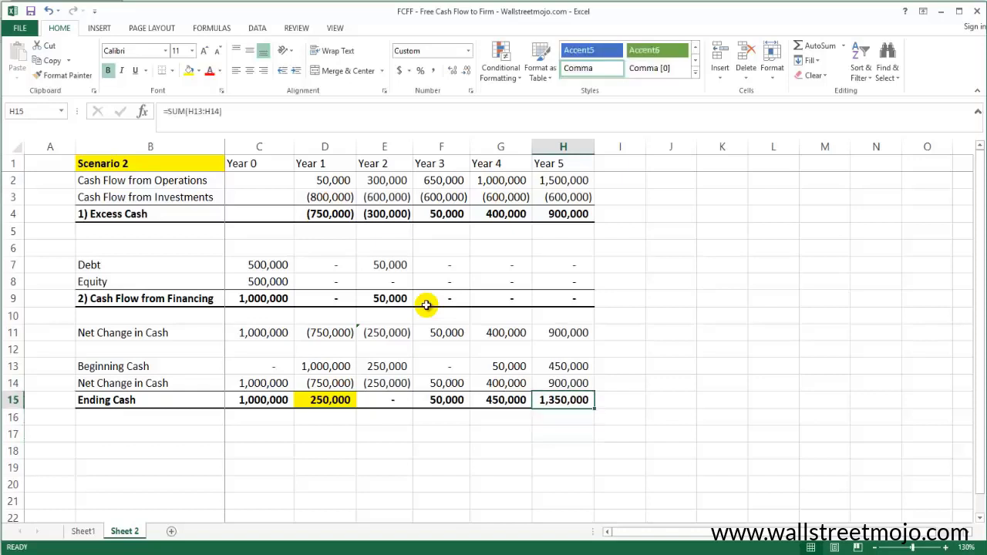
key("Down")
key("Down")
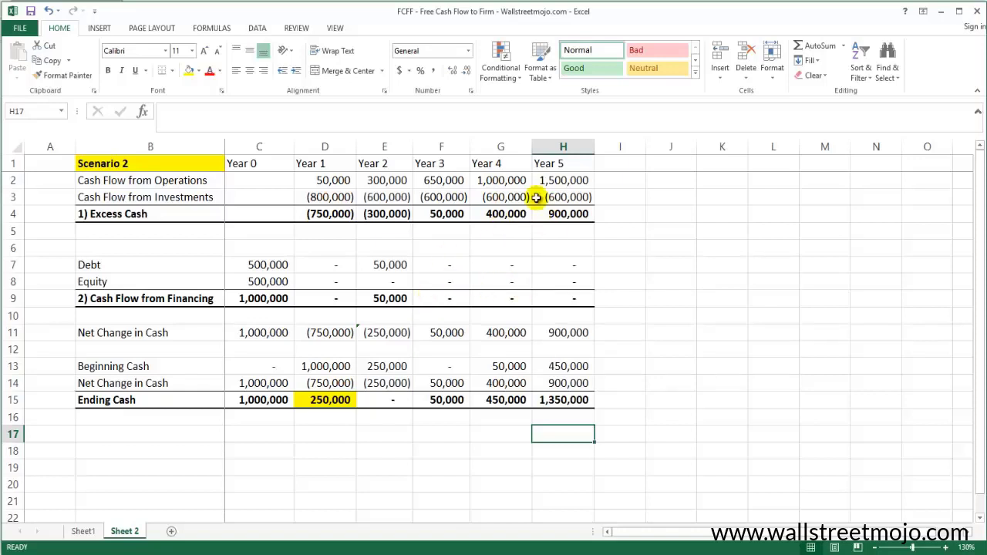
left_click(322, 180)
left_click_drag(322, 181, 580, 197)
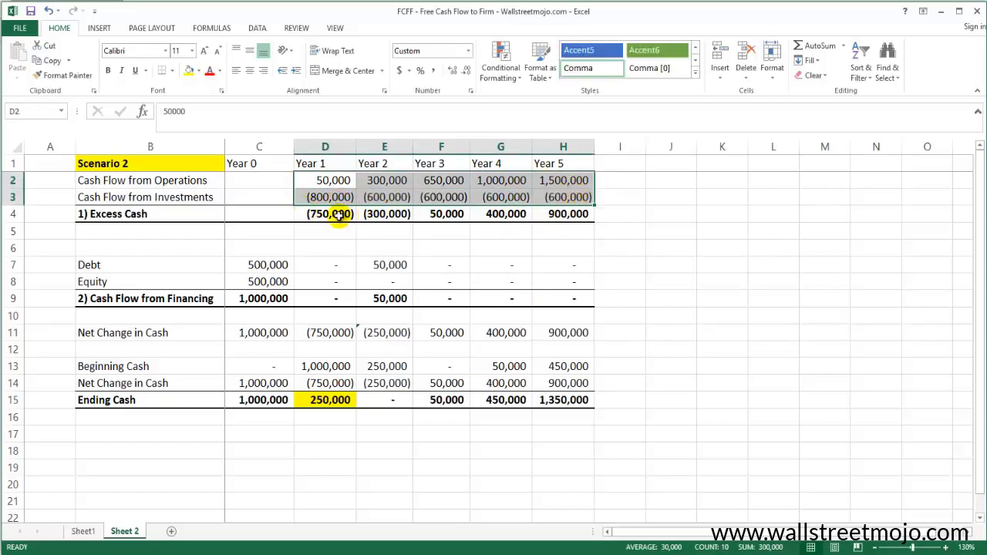
left_click(15, 214)
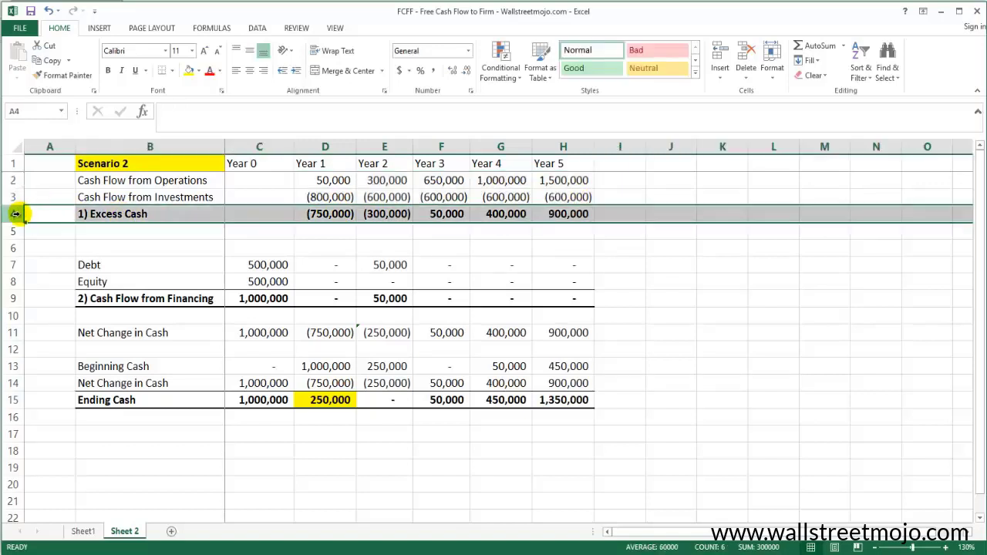
left_click_drag(429, 267, 579, 284)
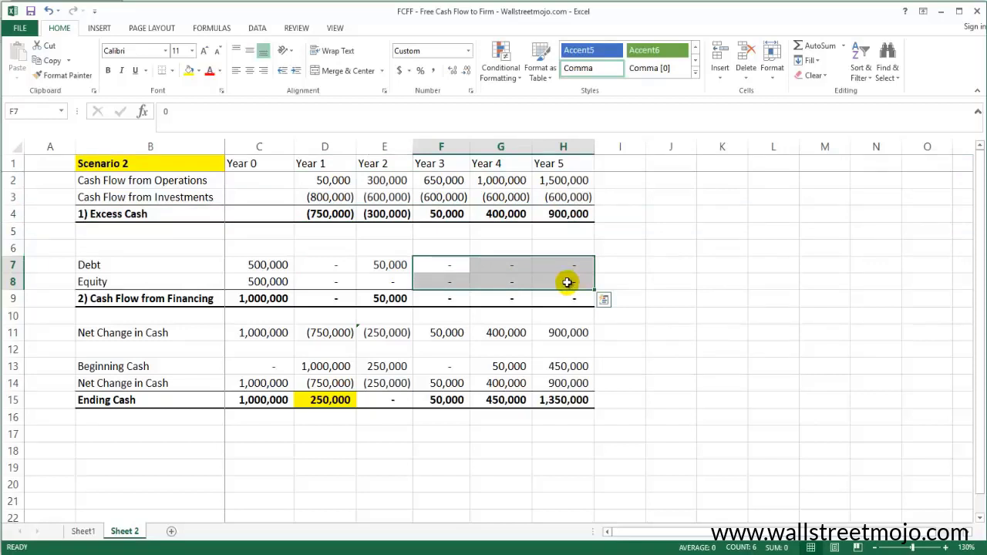
- Add the note "doesn't' rely on external funding for long term" in J7 beside the Debt row
left_click(669, 263)
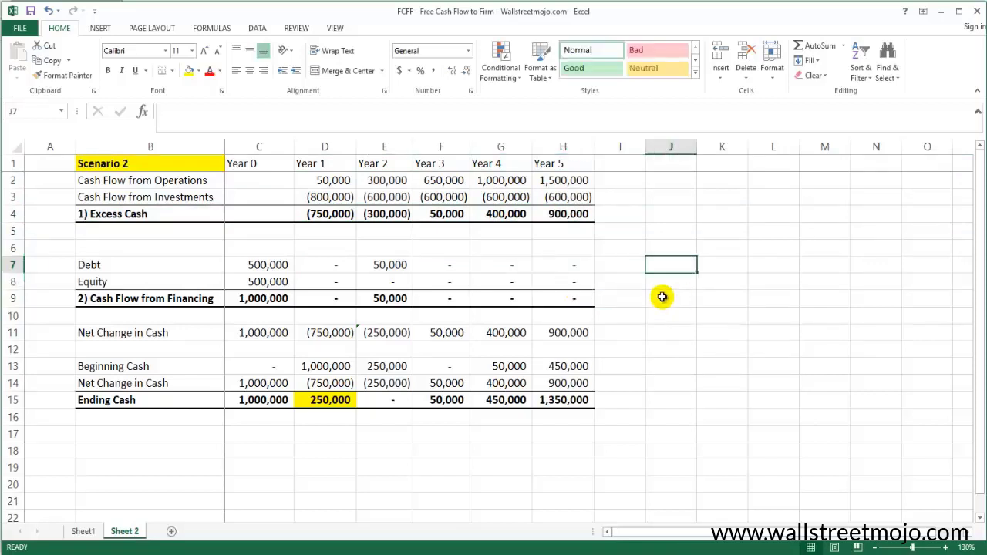
type("deos")
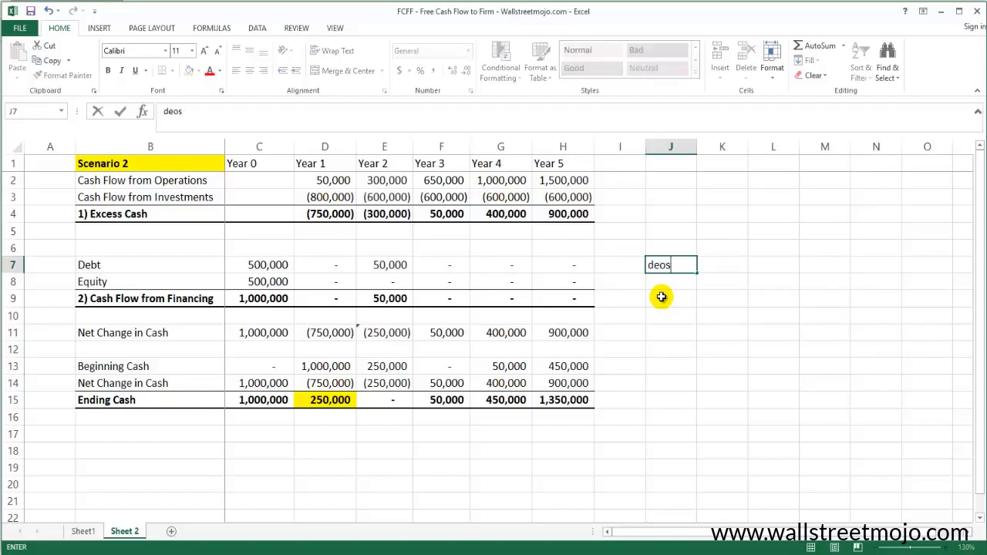
key("BackSpace")
key("BackSpace")
key("BackSpace")
type("oestn")
key("Left")
key("Left")
type("' rely o")
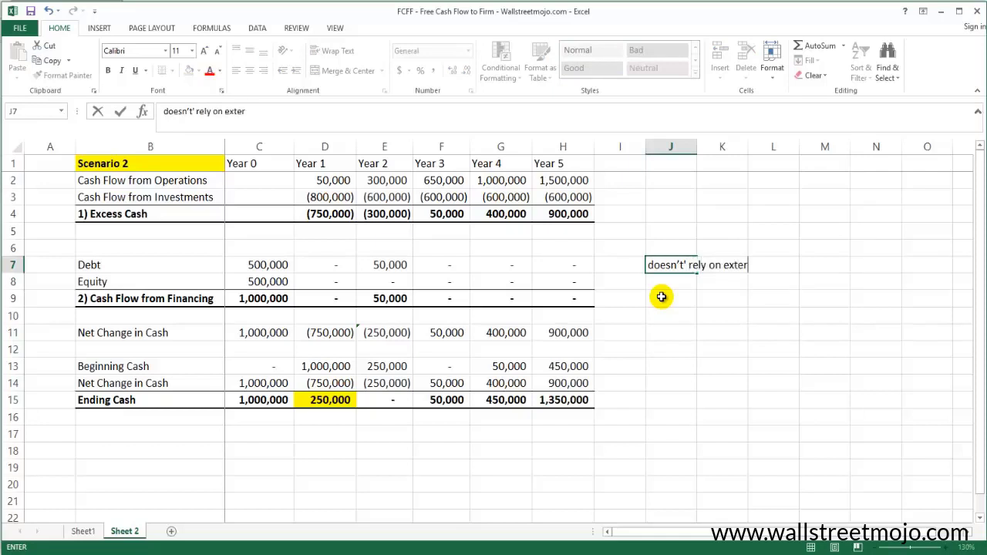
type("n external funding ")
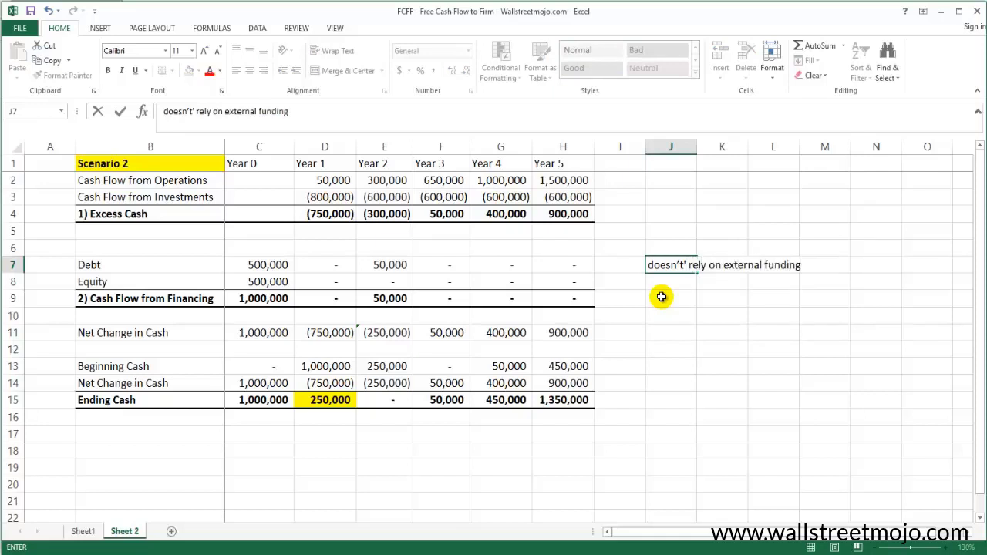
type("for long temr")
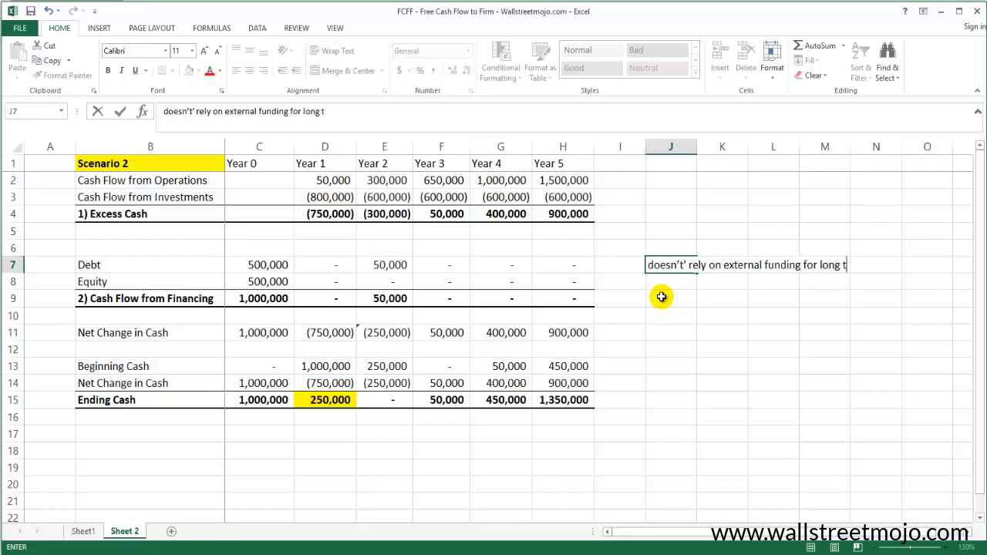
left_click(661, 296)
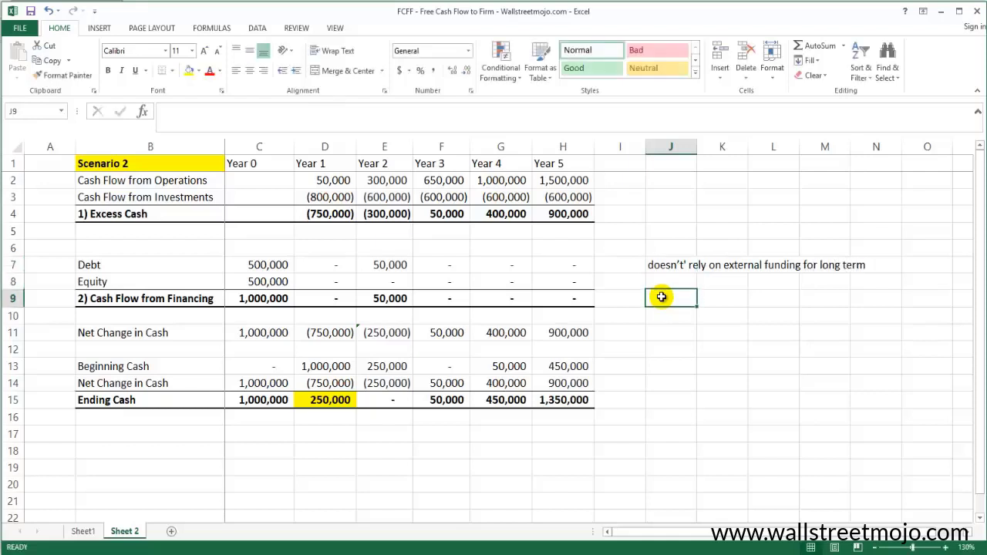
- Enter "Value" in J9 and make it bold
type("VAlue")
key("Return")
left_click(662, 298)
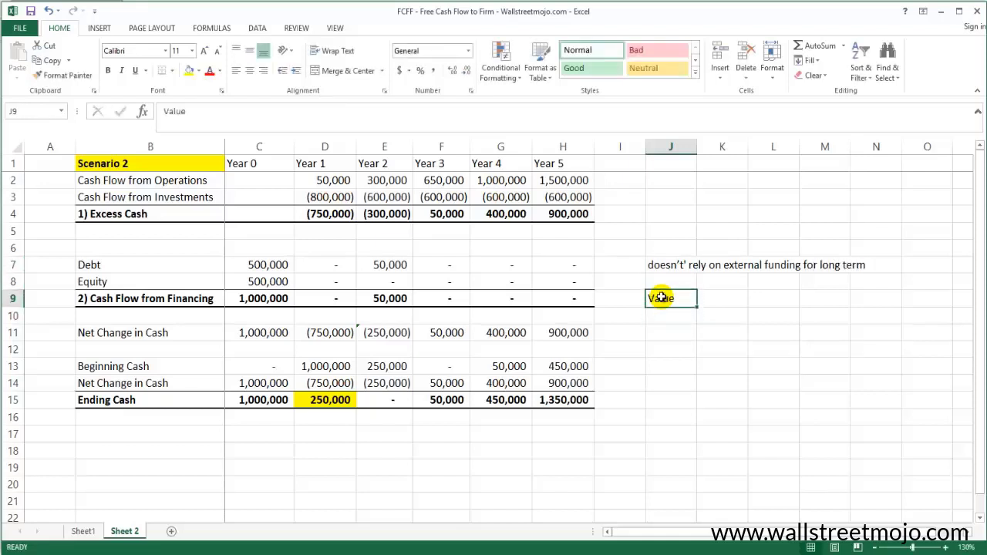
key("ctrl+b")
key("Down")
key("Down")
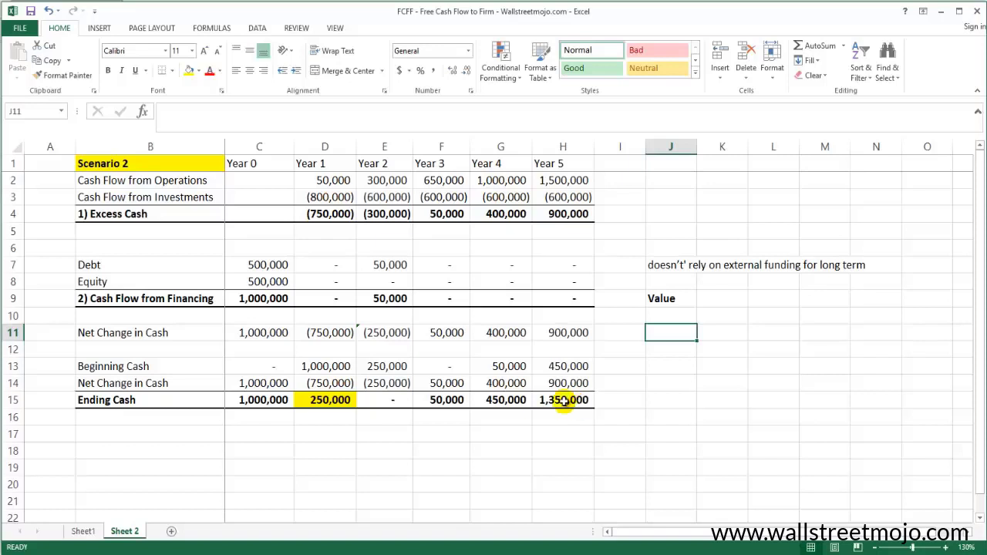
- Compare the Debt raised in Years 0 to 2 with Year 5 Ending Cash
left_click_drag(254, 264, 386, 267)
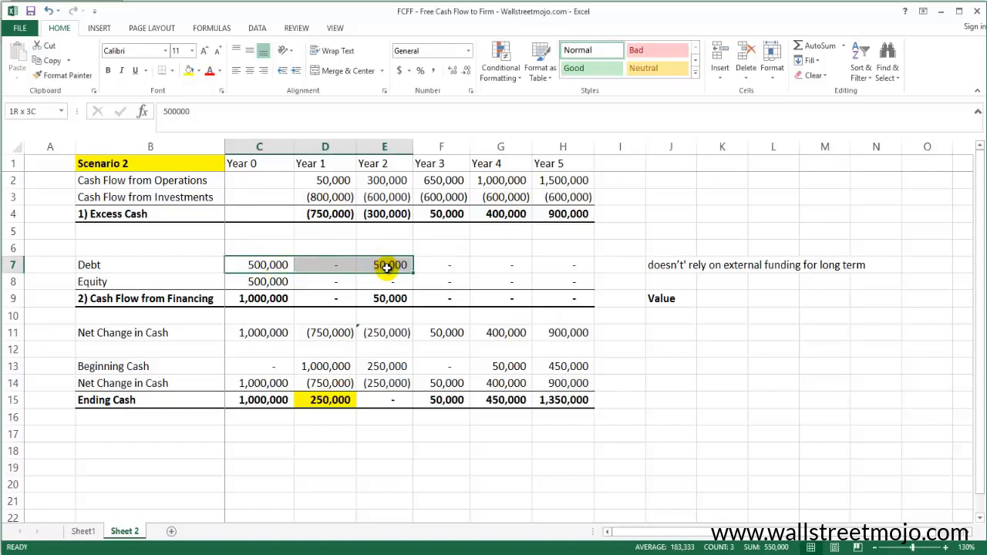
left_click(571, 399)
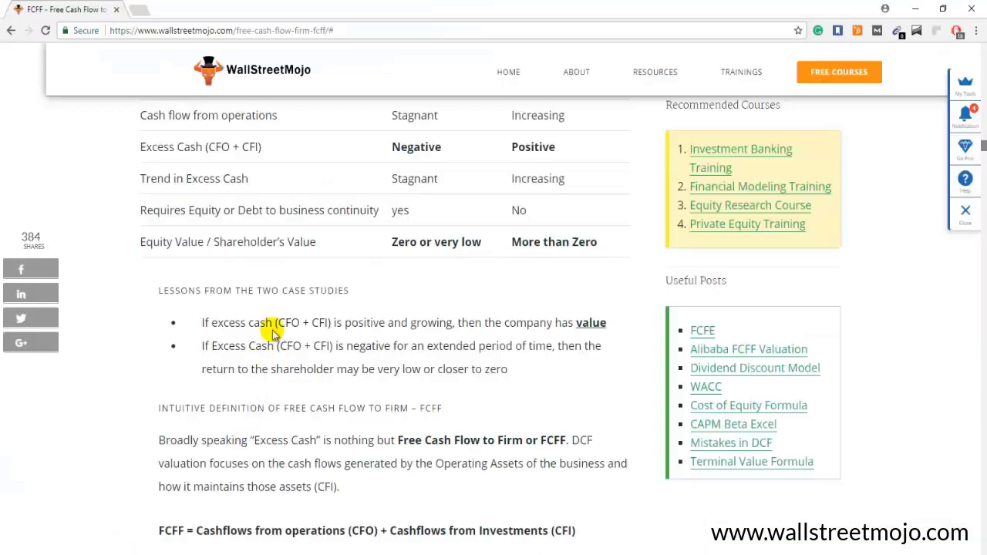
- In the browser's WallStreetMojo FCFF article, examine Case Study 1 in the comparison table: revenues, excess cash, its trend and equity value
scroll(273, 330, "down", 5)
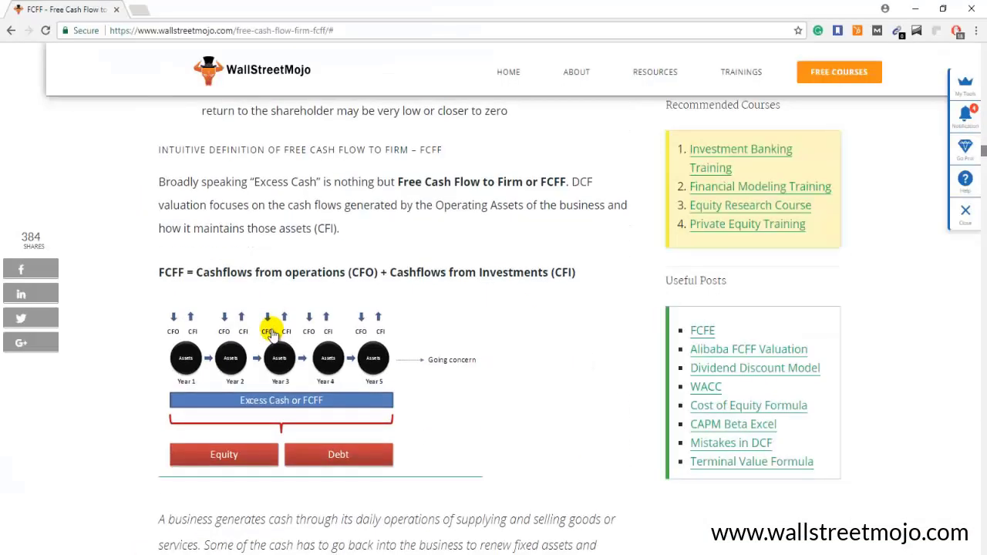
scroll(271, 332, "up", 6)
scroll(270, 332, "up", 2)
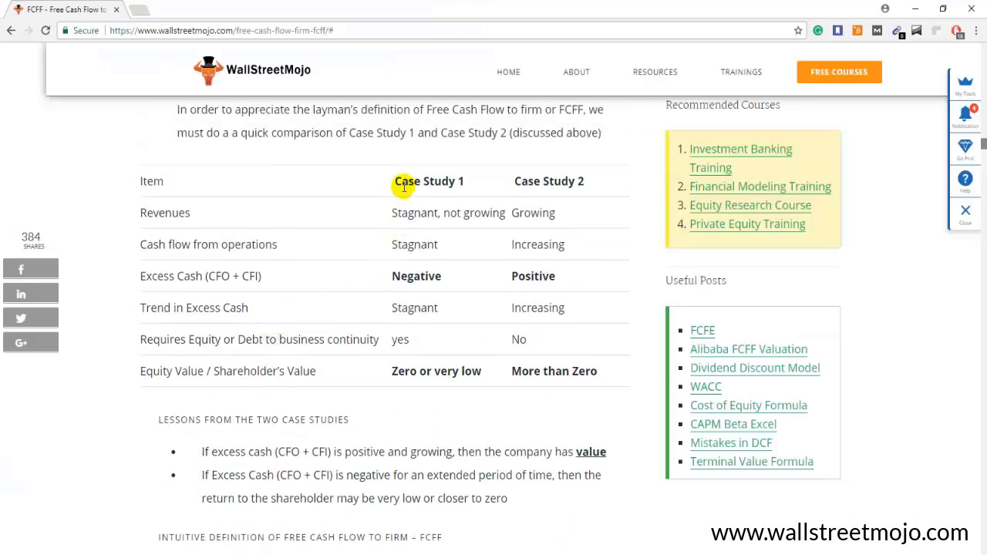
left_click_drag(418, 182, 458, 181)
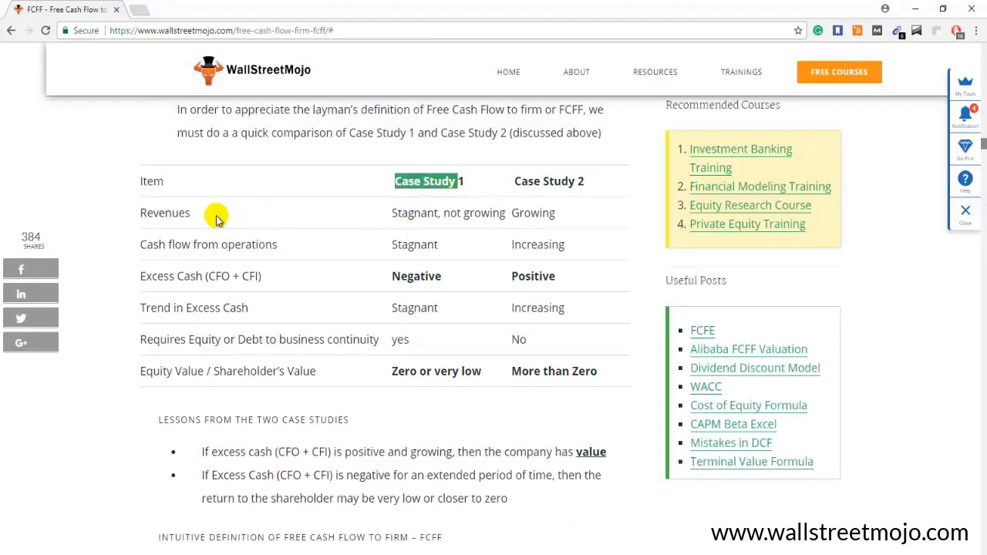
left_click_drag(398, 213, 499, 213)
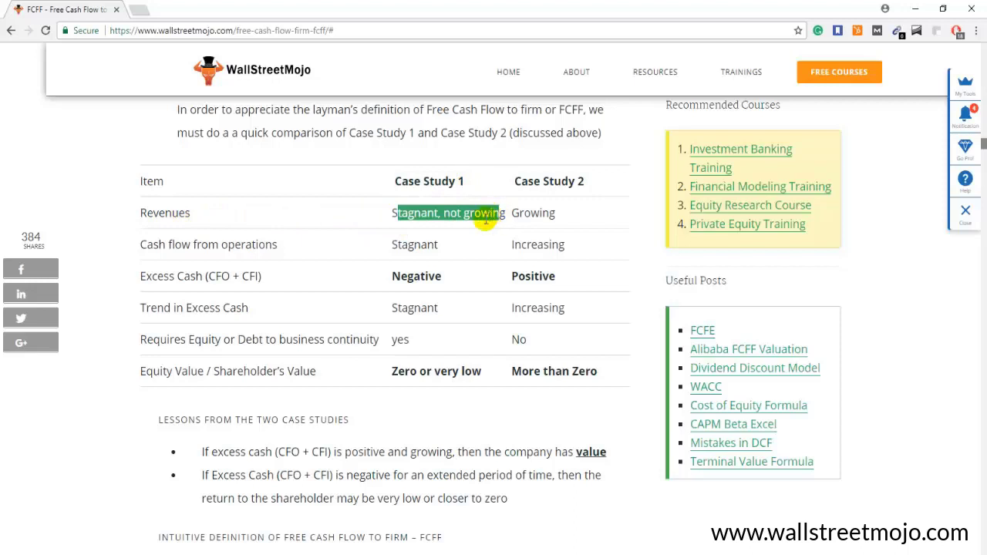
left_click_drag(392, 276, 444, 282)
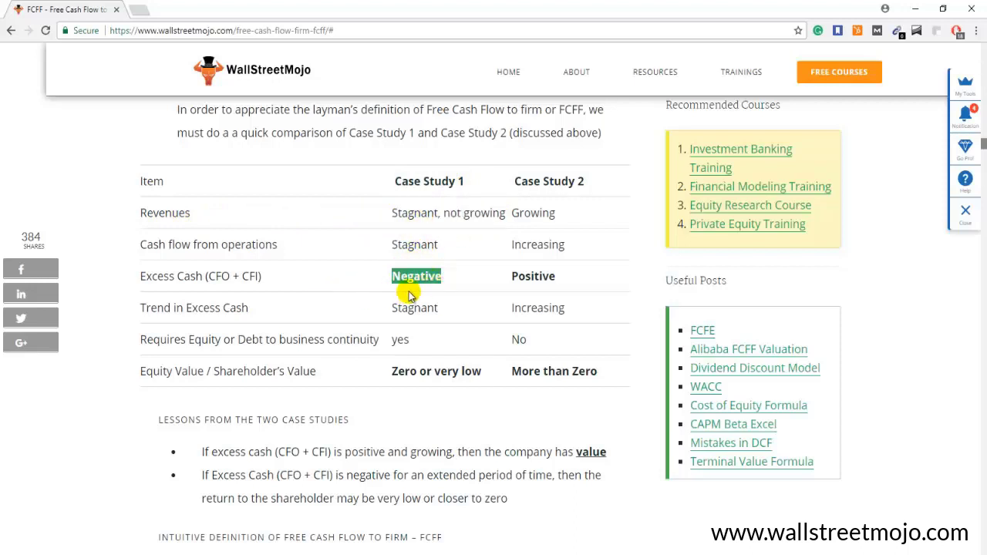
left_click(389, 316)
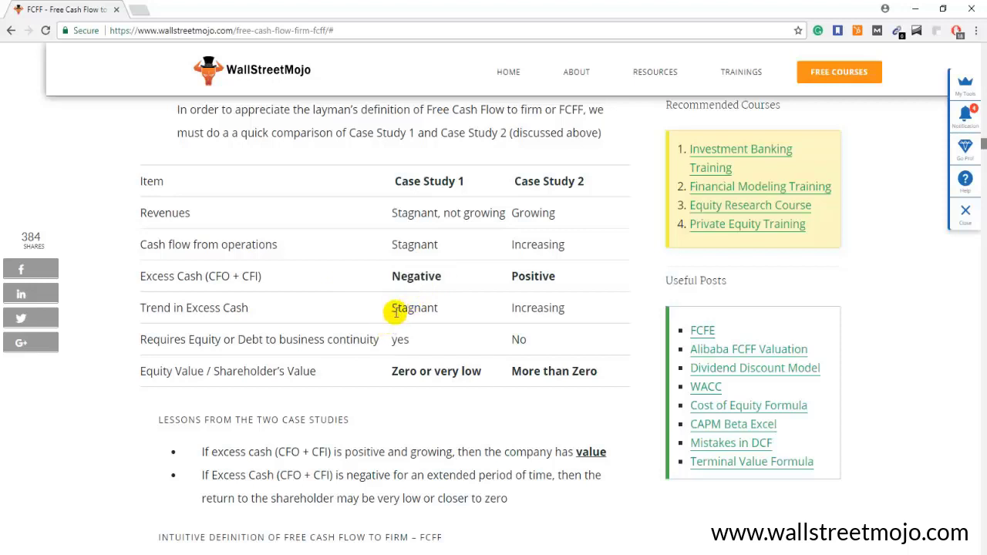
left_click_drag(391, 315, 434, 310)
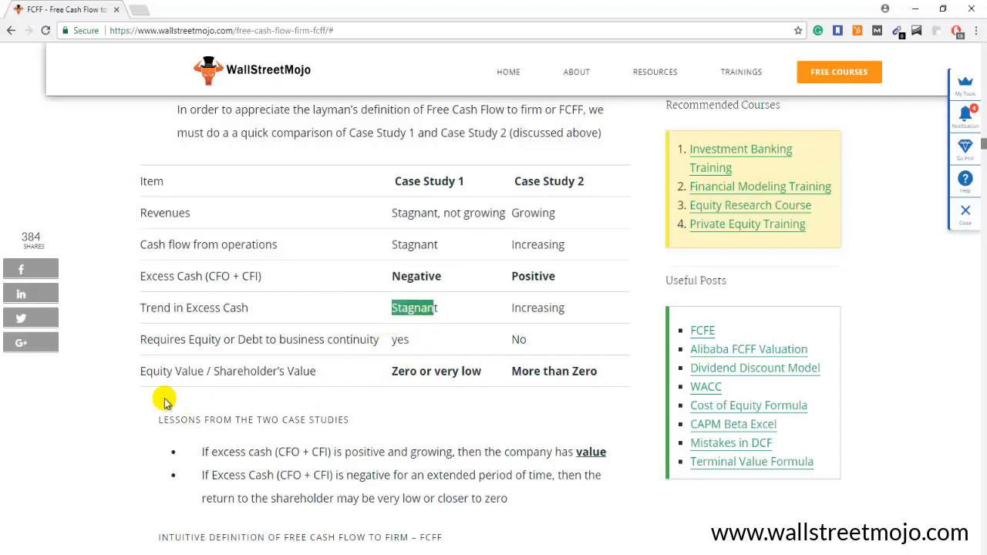
left_click_drag(144, 373, 285, 371)
left_click_drag(392, 371, 470, 371)
left_click(494, 390)
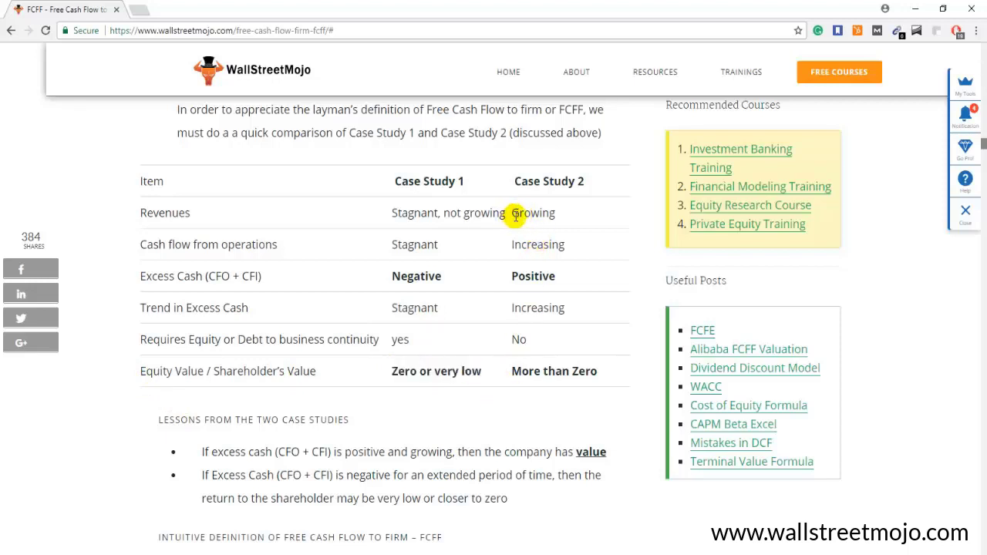
- Examine Case Study 2 in the comparison table: revenues, cash flow from operations, excess cash, its trend and equity value
left_click_drag(511, 215, 554, 217)
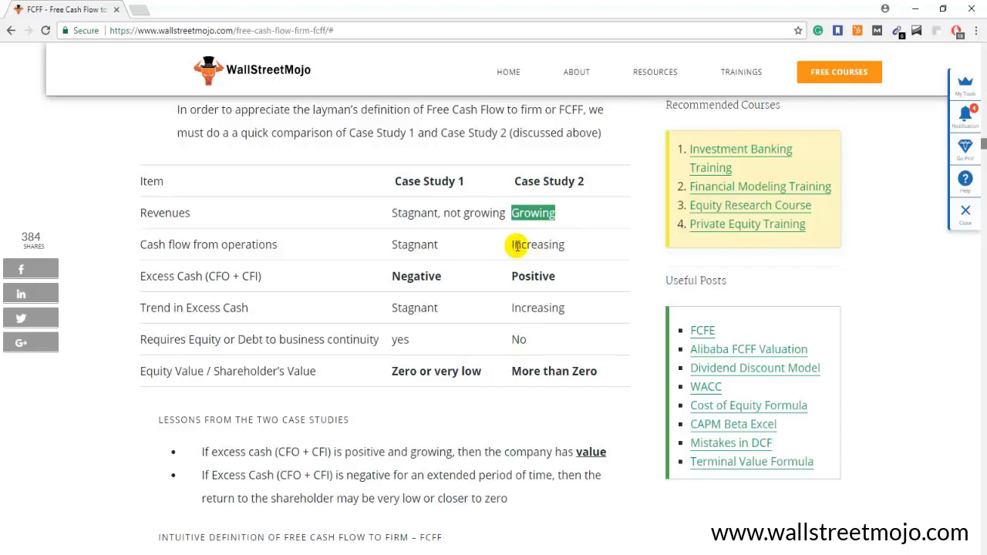
left_click_drag(512, 245, 566, 248)
left_click(566, 273)
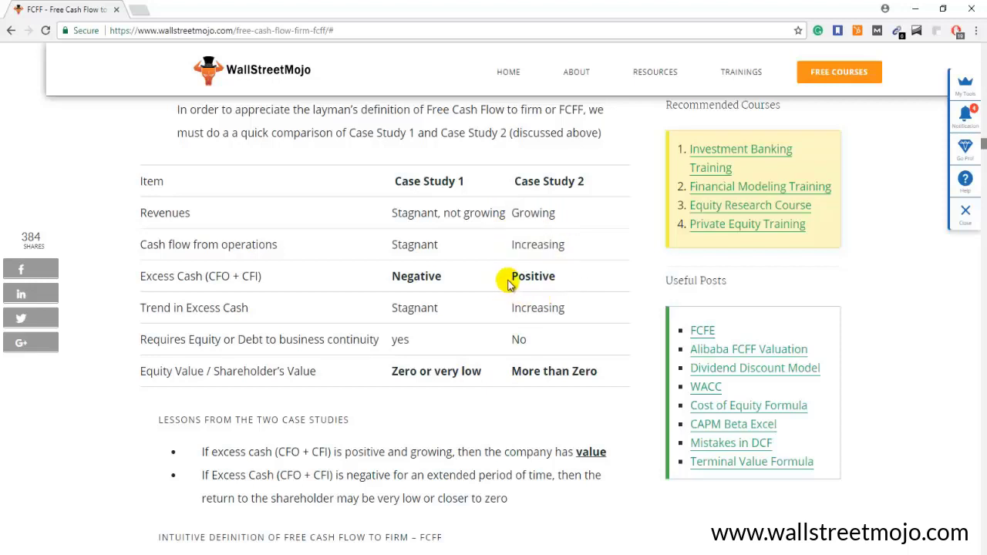
left_click_drag(509, 280, 565, 278)
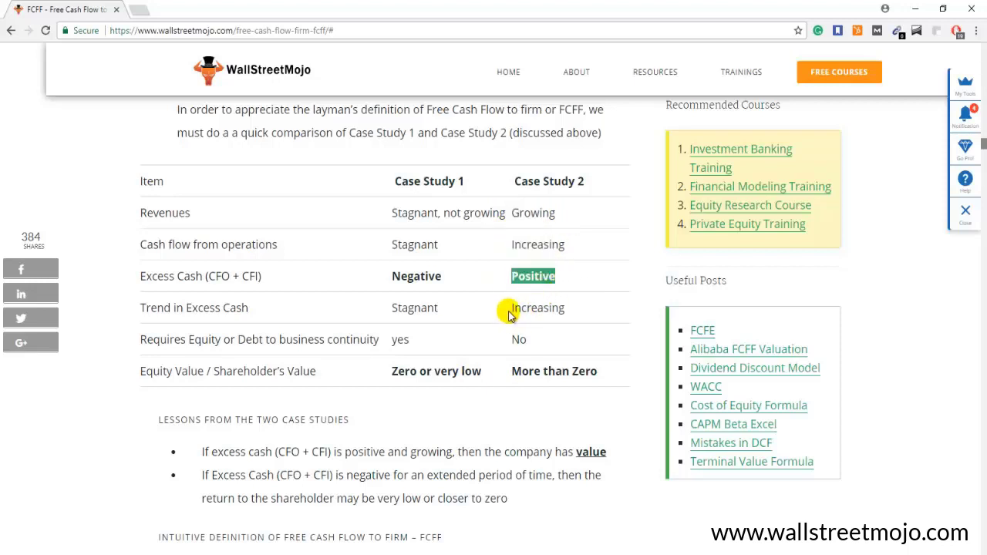
left_click_drag(511, 308, 559, 309)
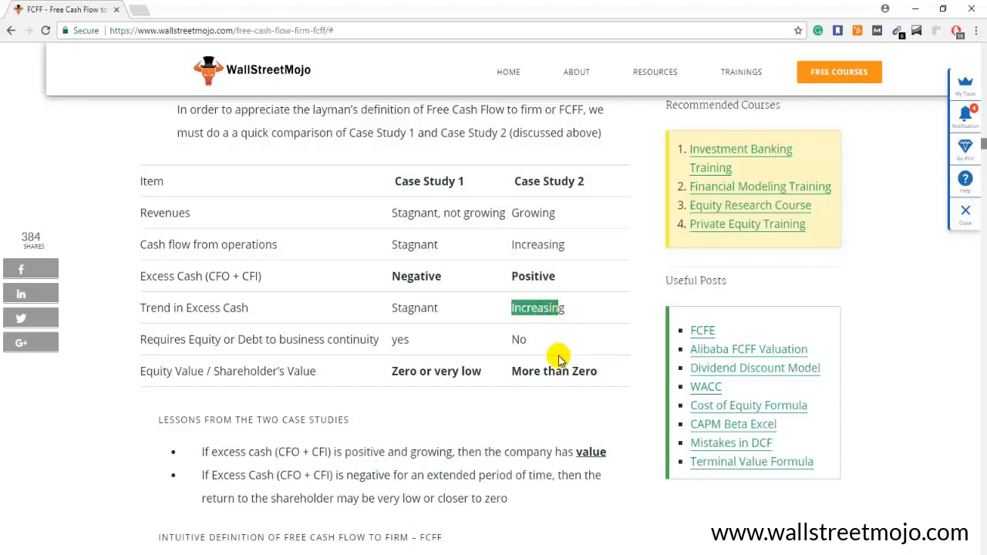
left_click_drag(511, 371, 602, 374)
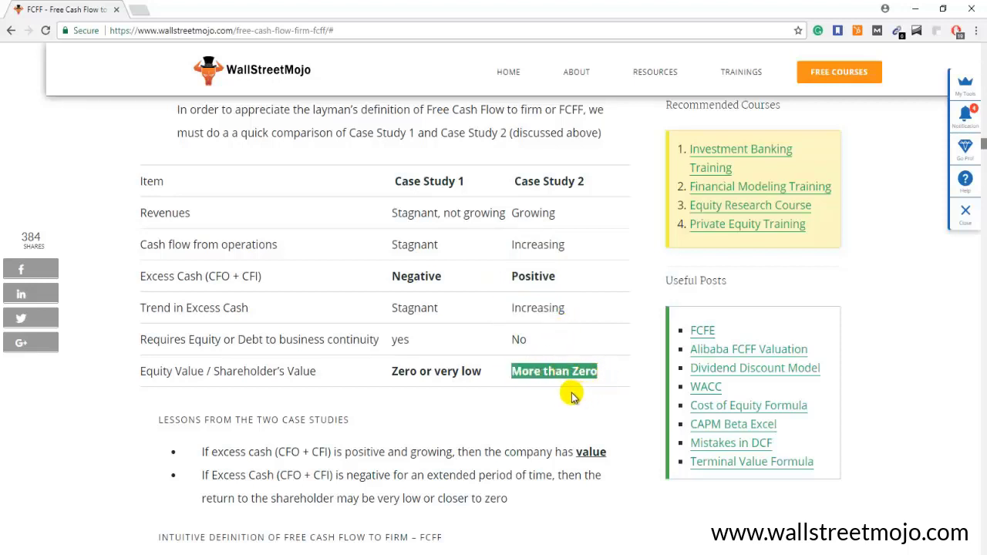
- Read the lessons from the two case studies, highlighting the excess cash (CFO + CFI) condition in the first point
scroll(414, 374, "down", 1)
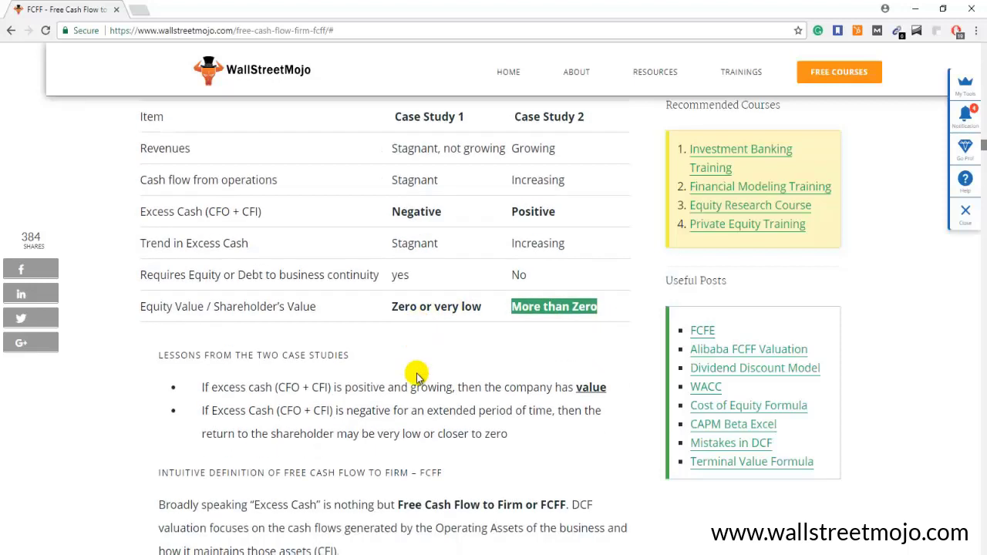
scroll(363, 378, "down", 1)
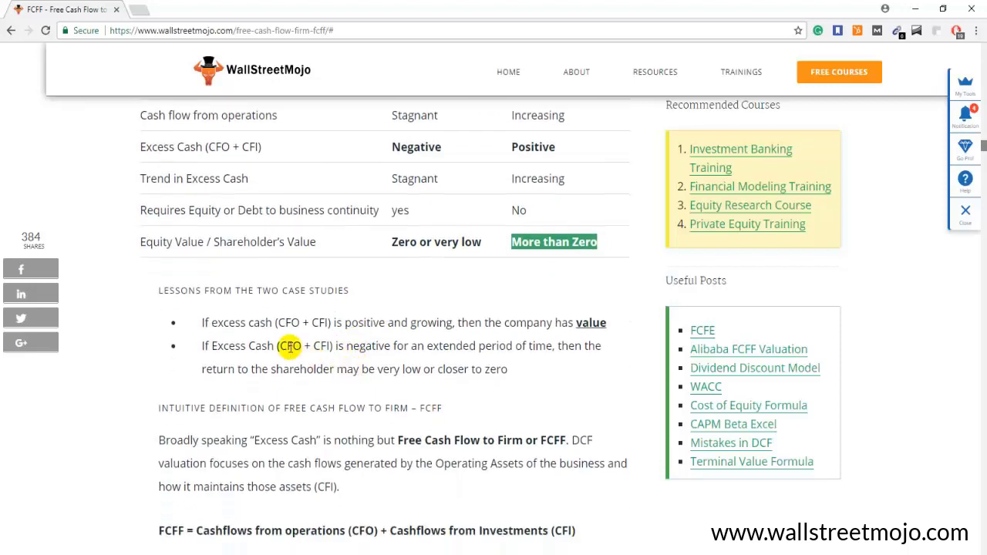
left_click(279, 322)
left_click_drag(304, 322, 348, 322)
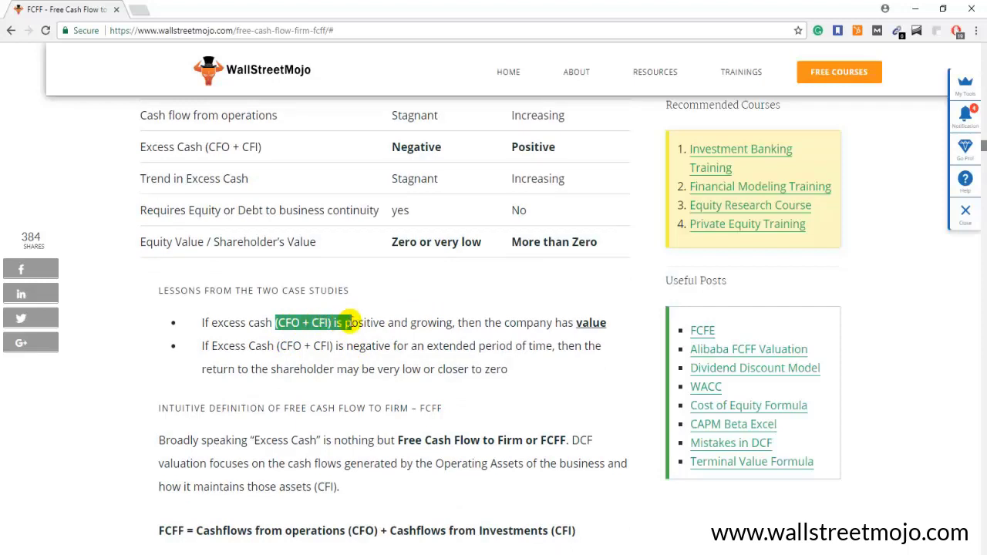
- Examine the intuitive definition of Free Cash Flow to Firm, highlighting the excess cash statement and the CFO and CFI formula
scroll(364, 353, "down", 2)
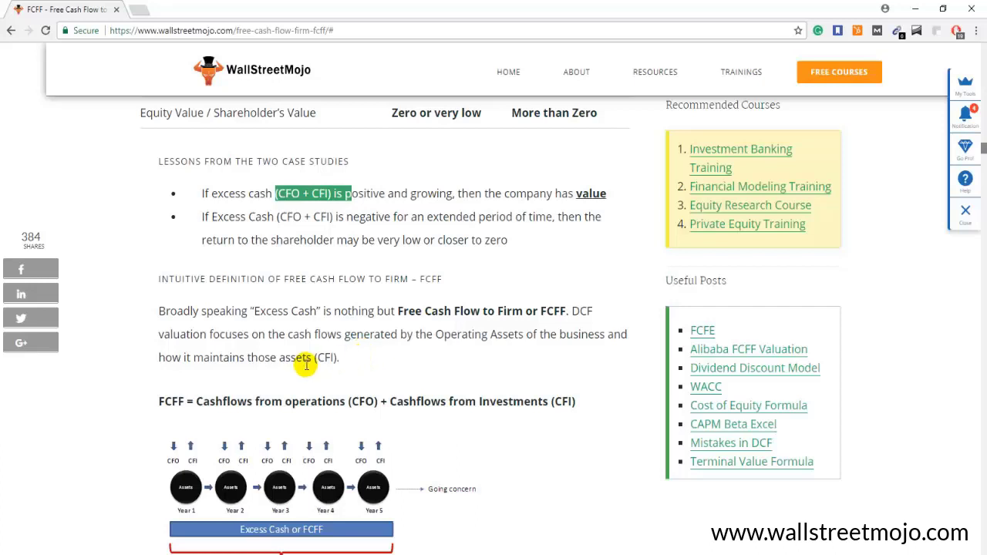
scroll(309, 355, "down", 1)
left_click_drag(253, 246, 568, 246)
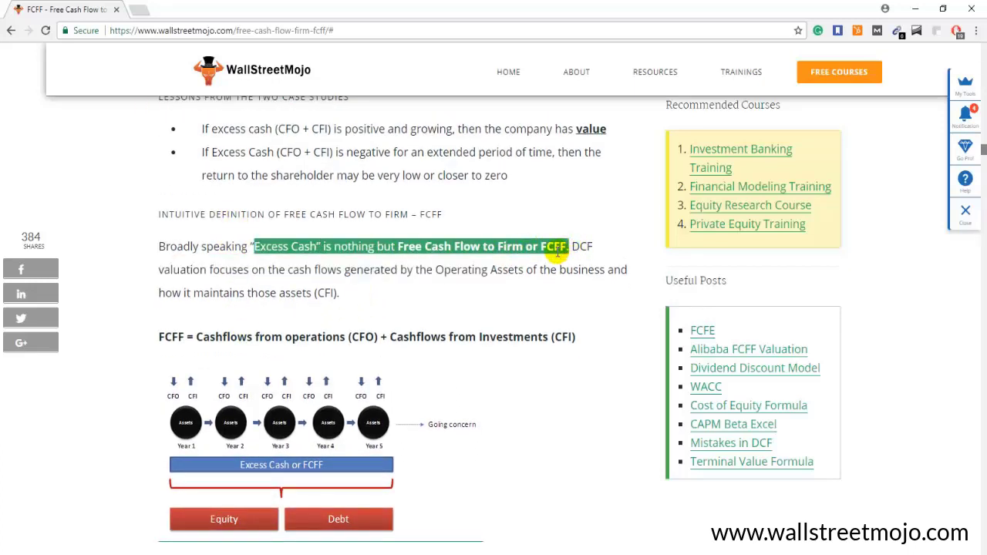
scroll(552, 252, "down", 2)
scroll(549, 254, "up", 1)
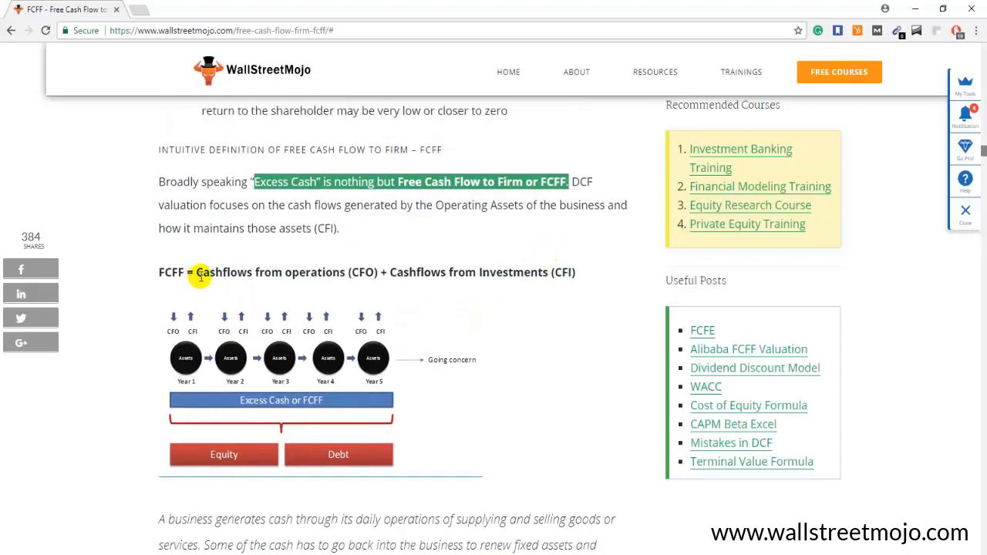
left_click_drag(202, 272, 562, 273)
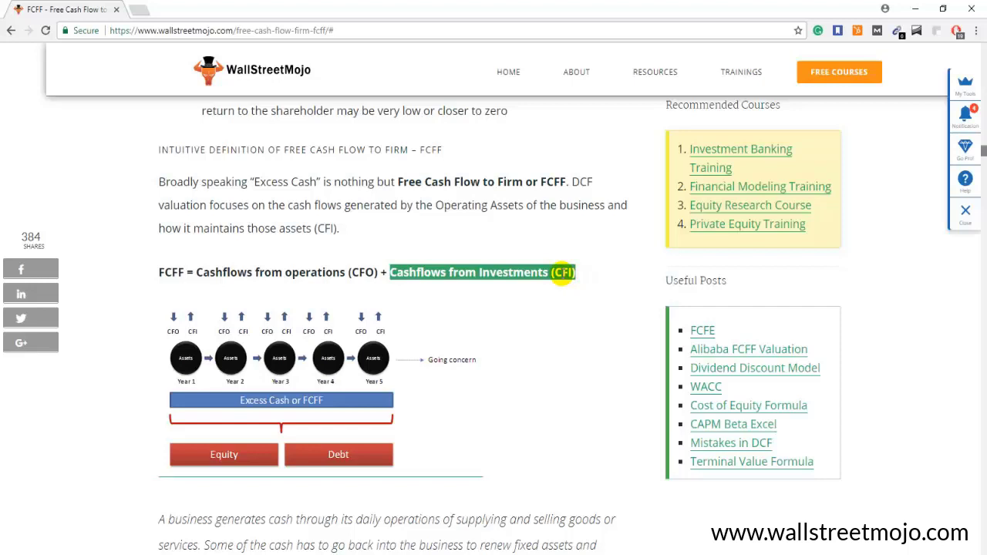